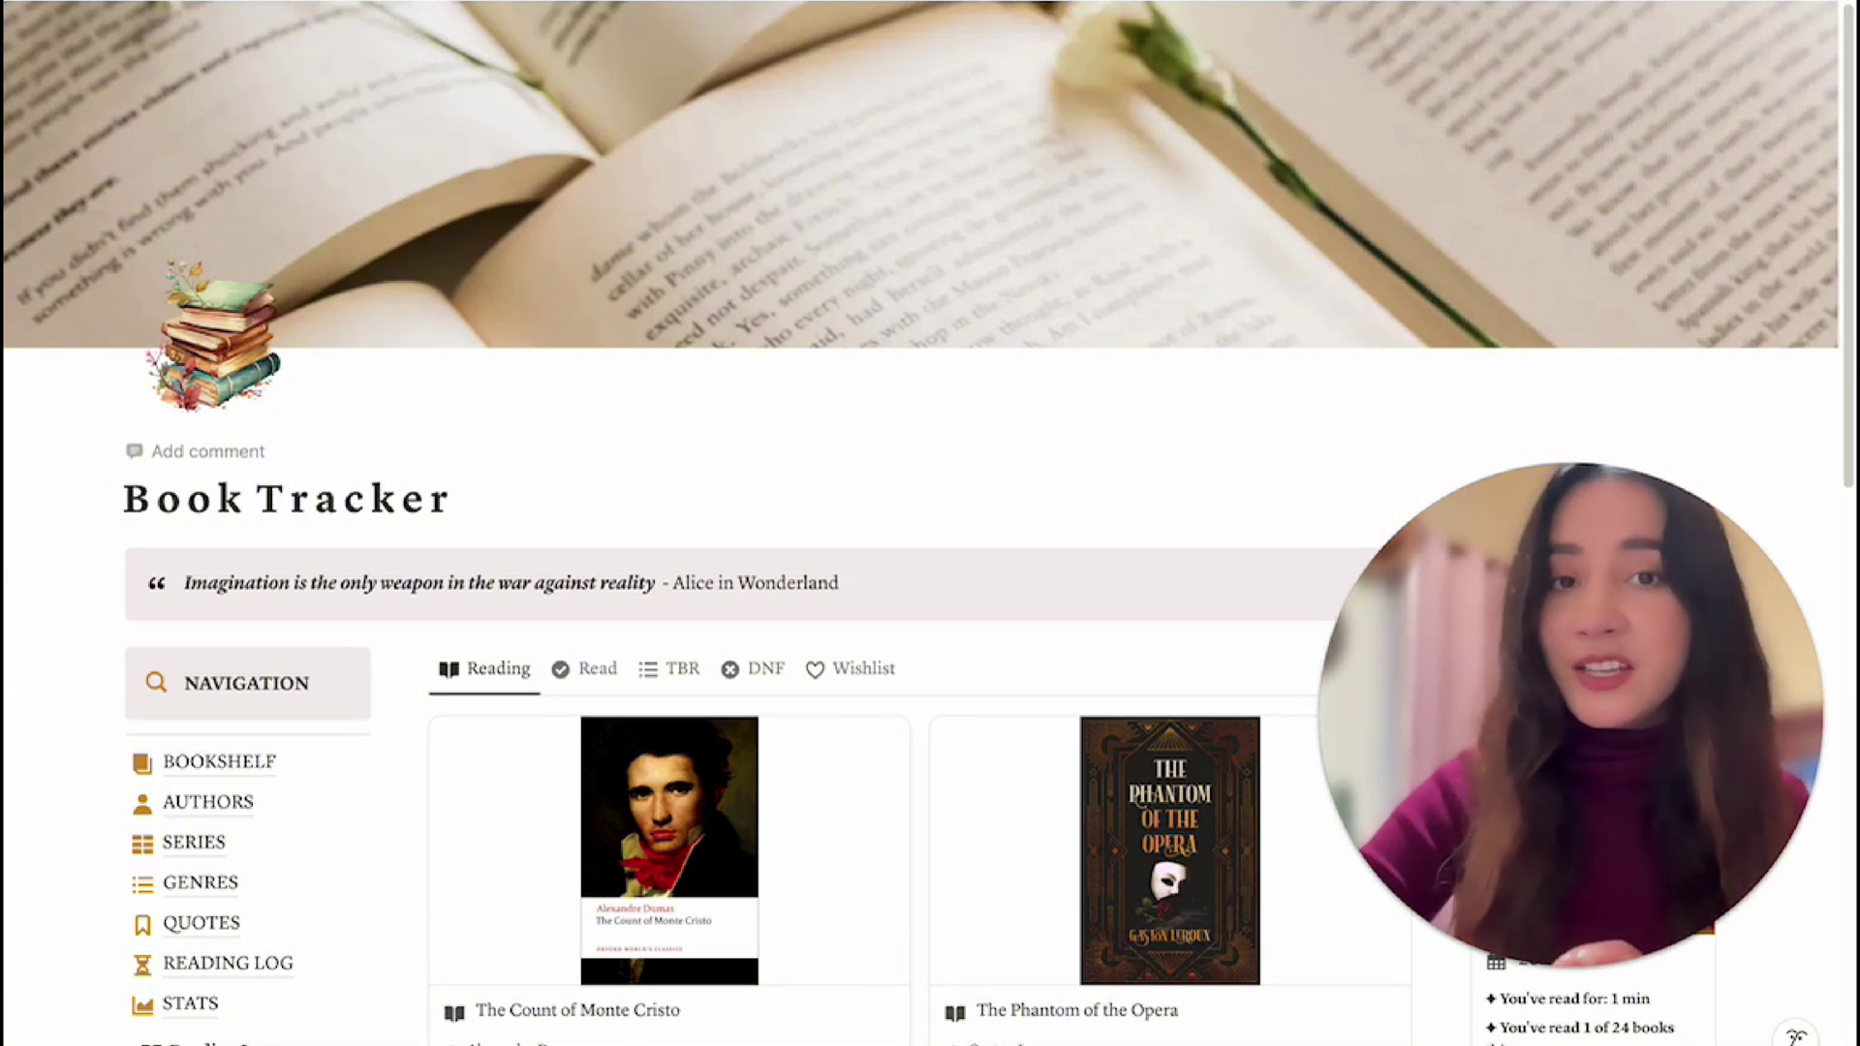
# Open The Count of Monte Cristo in peek view and review its properties, progress and Quotes table.
pyautogui.scroll(-3, 950, 471)
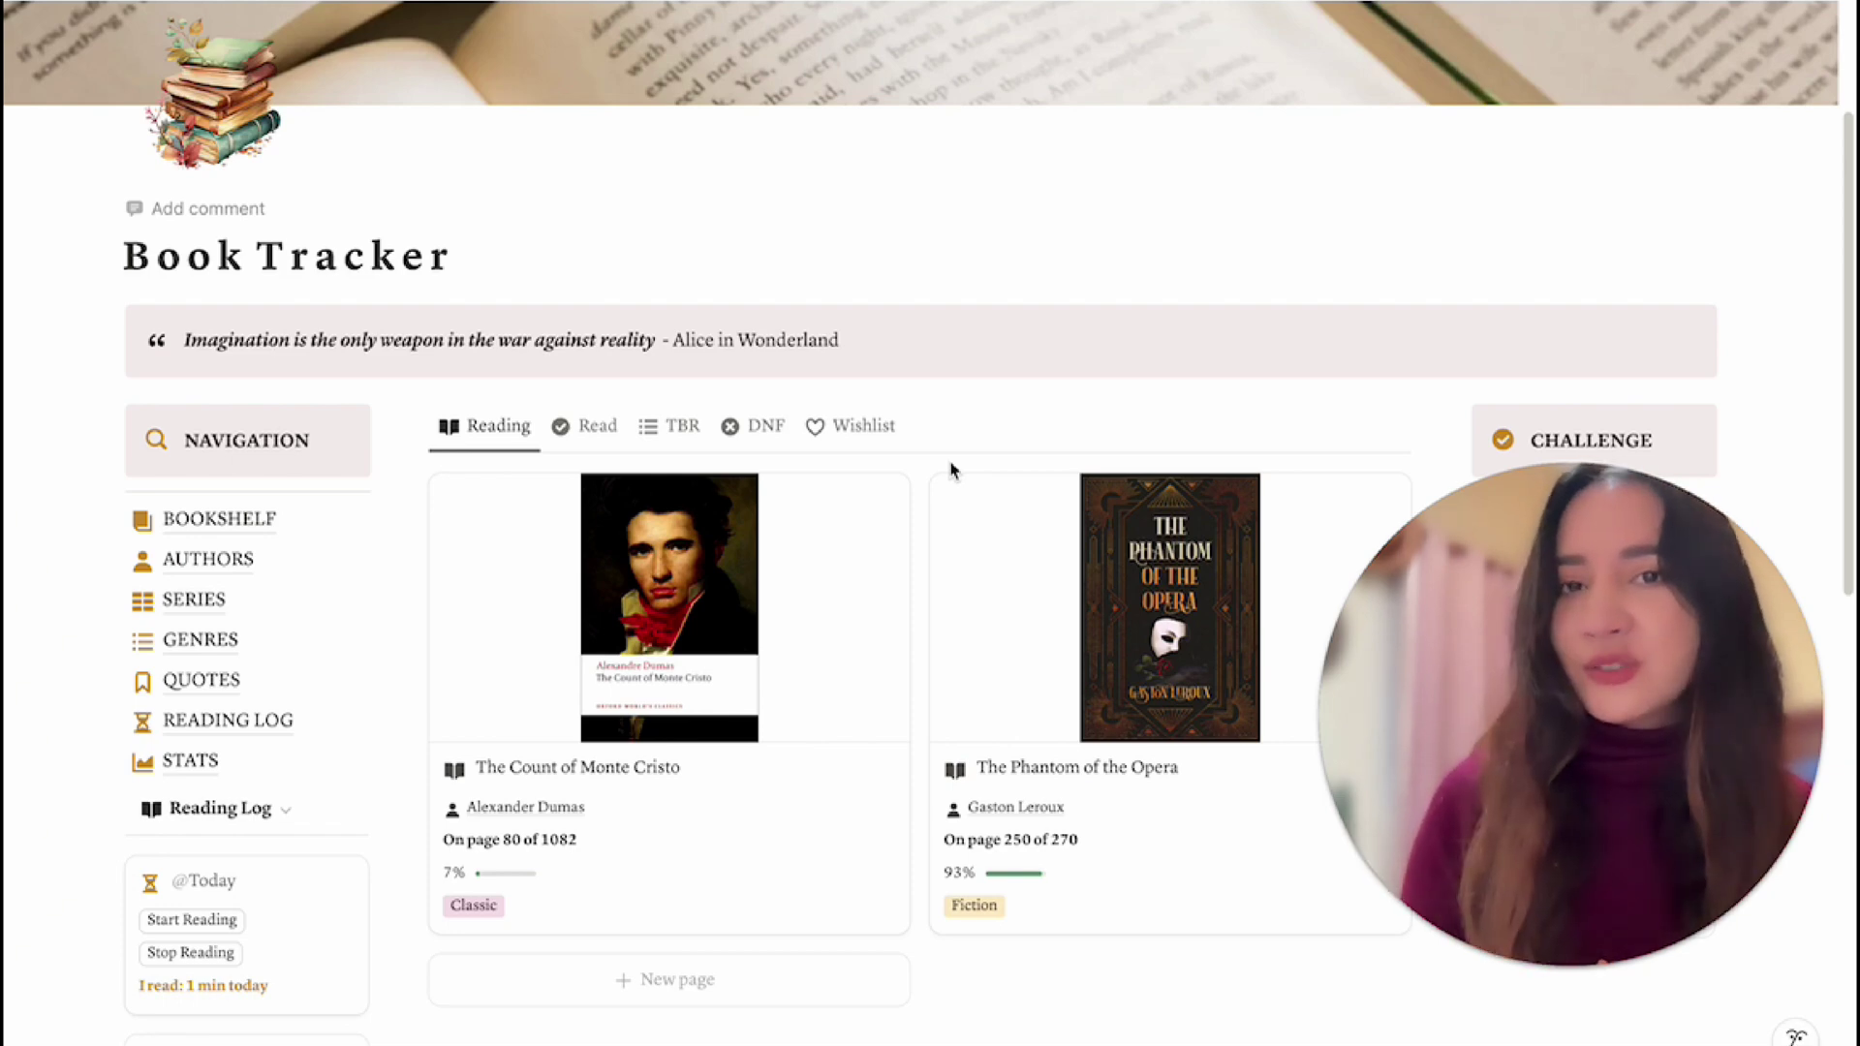
pyautogui.scroll(3, 950, 471)
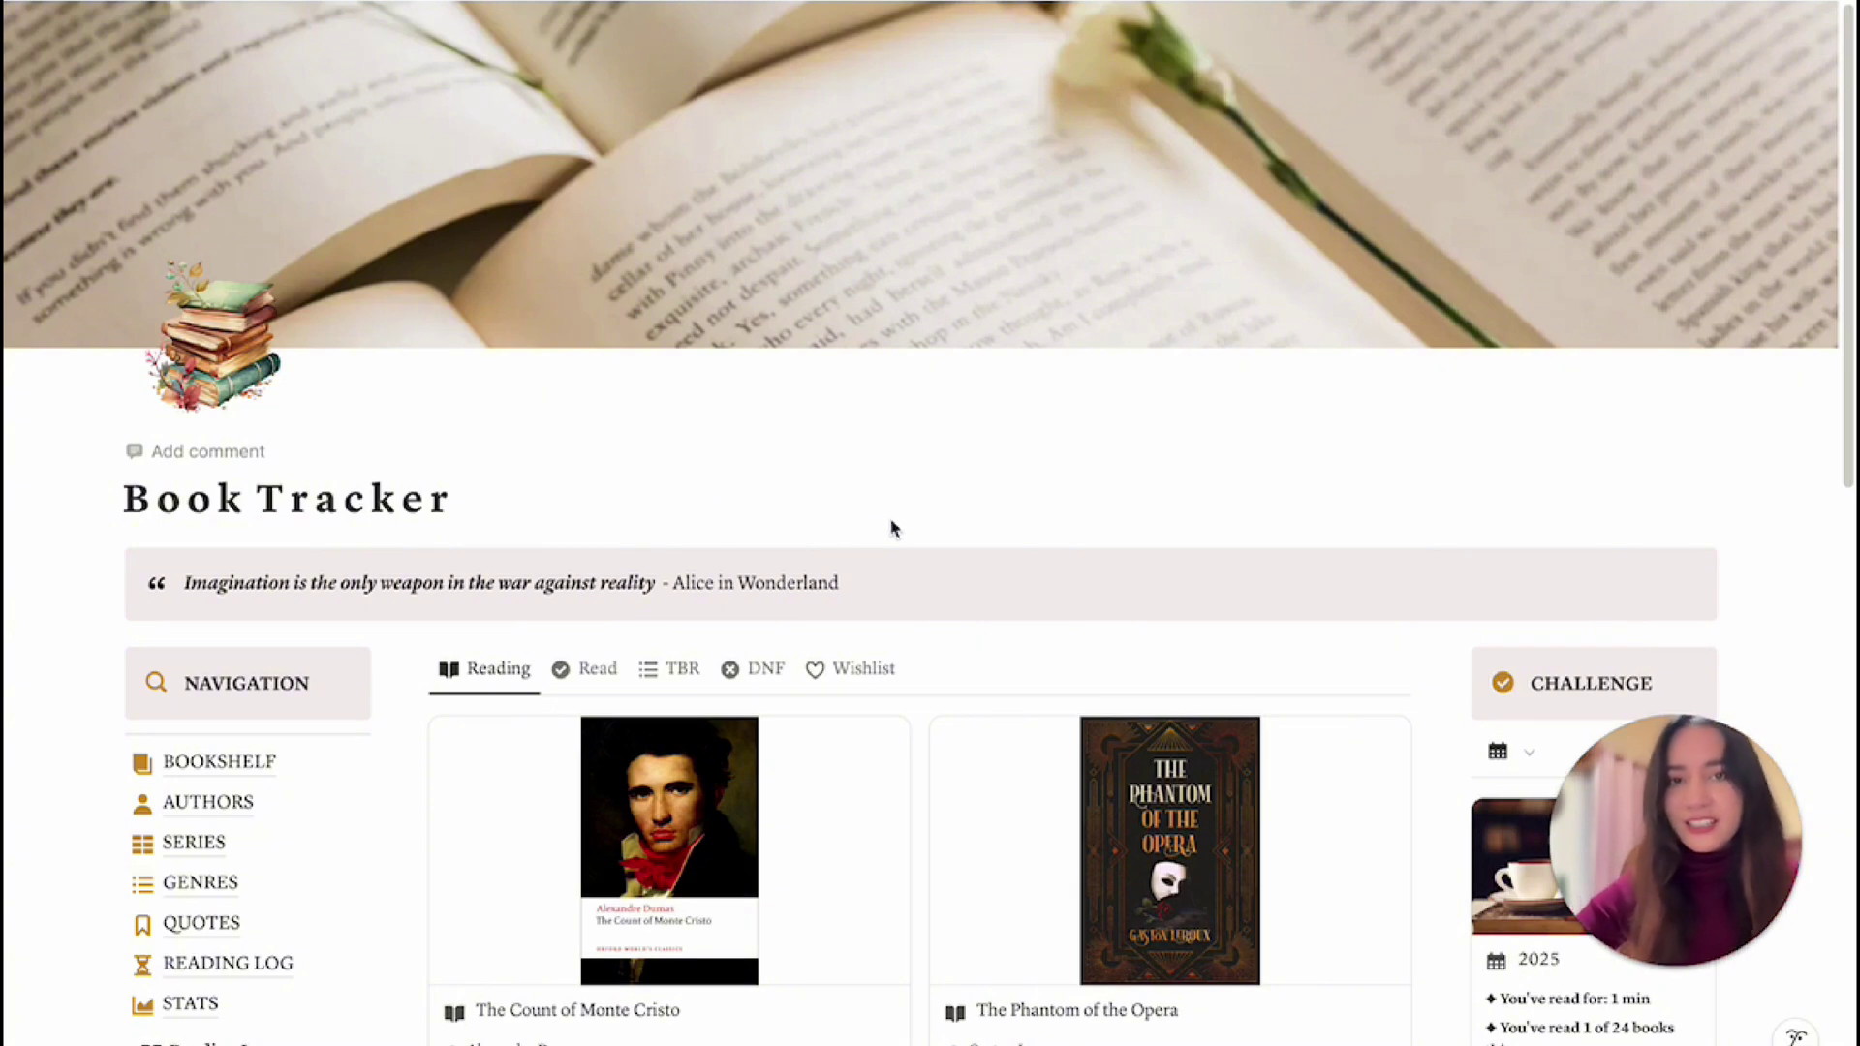
pyautogui.scroll(-2, 528, 415)
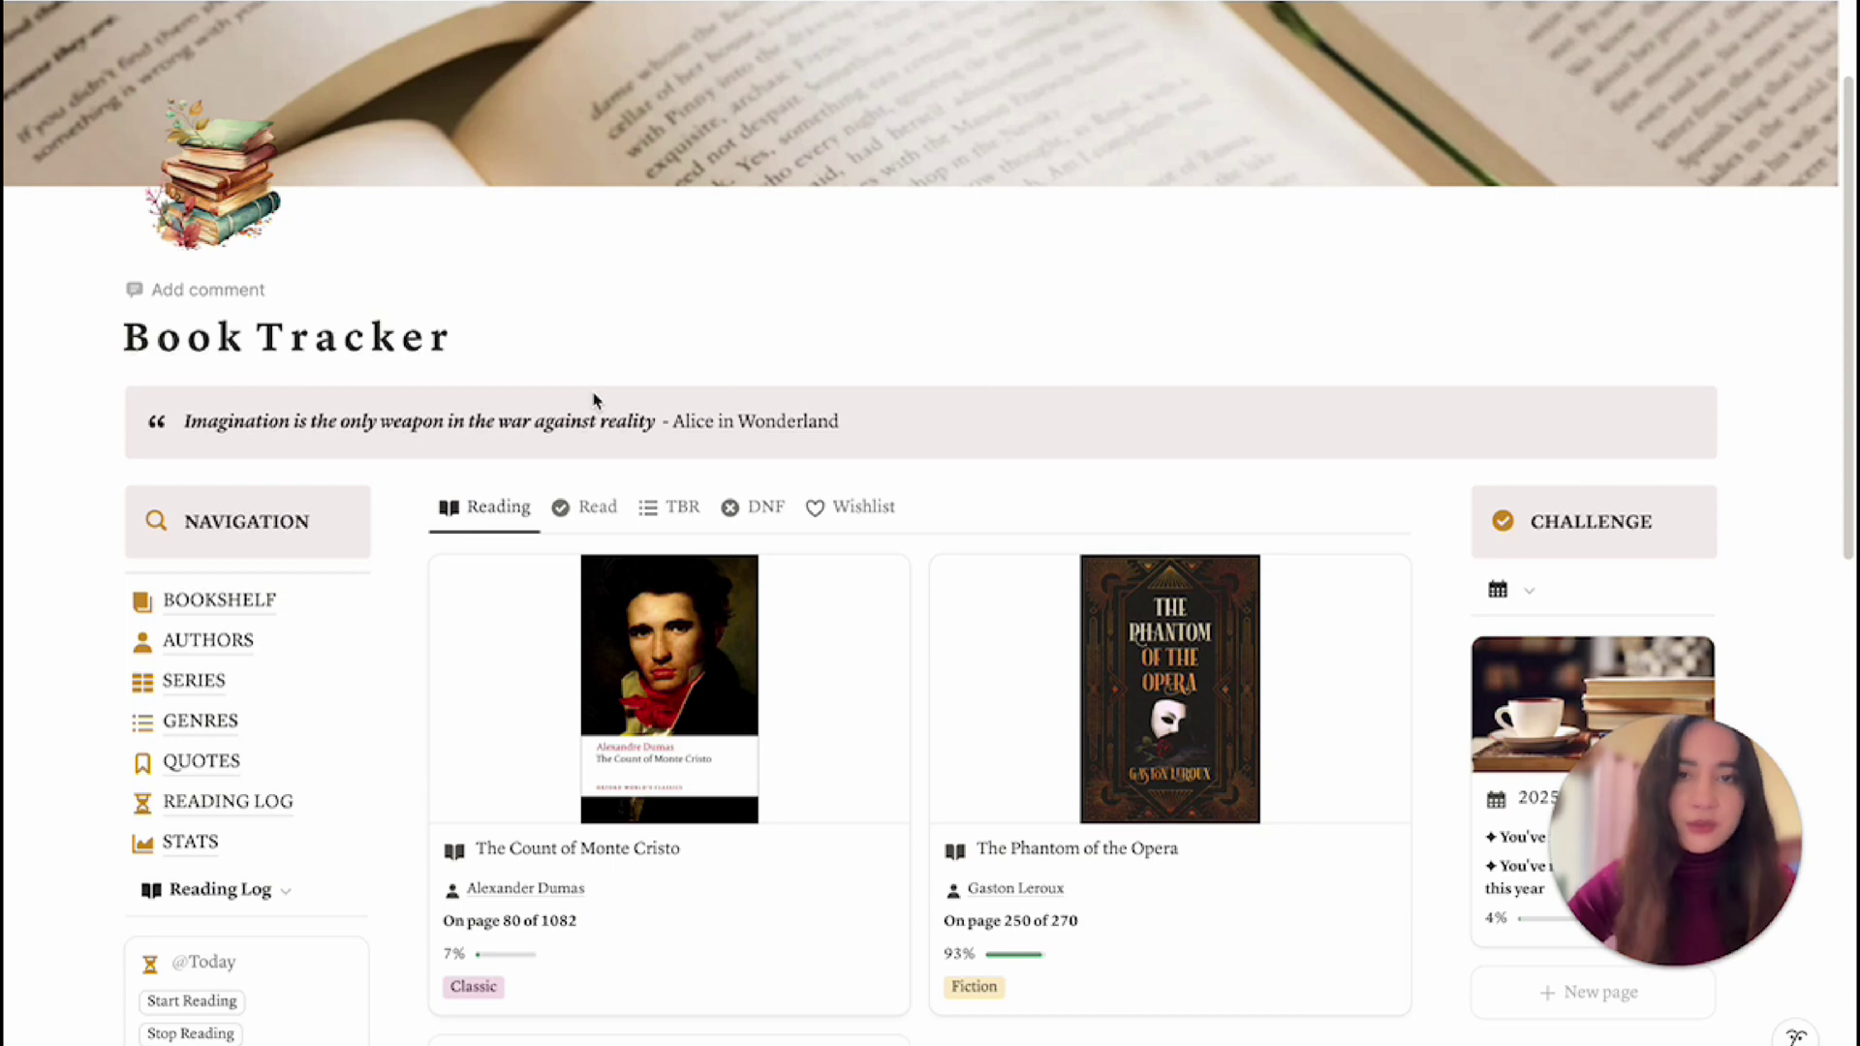
pyautogui.scroll(-3, 595, 400)
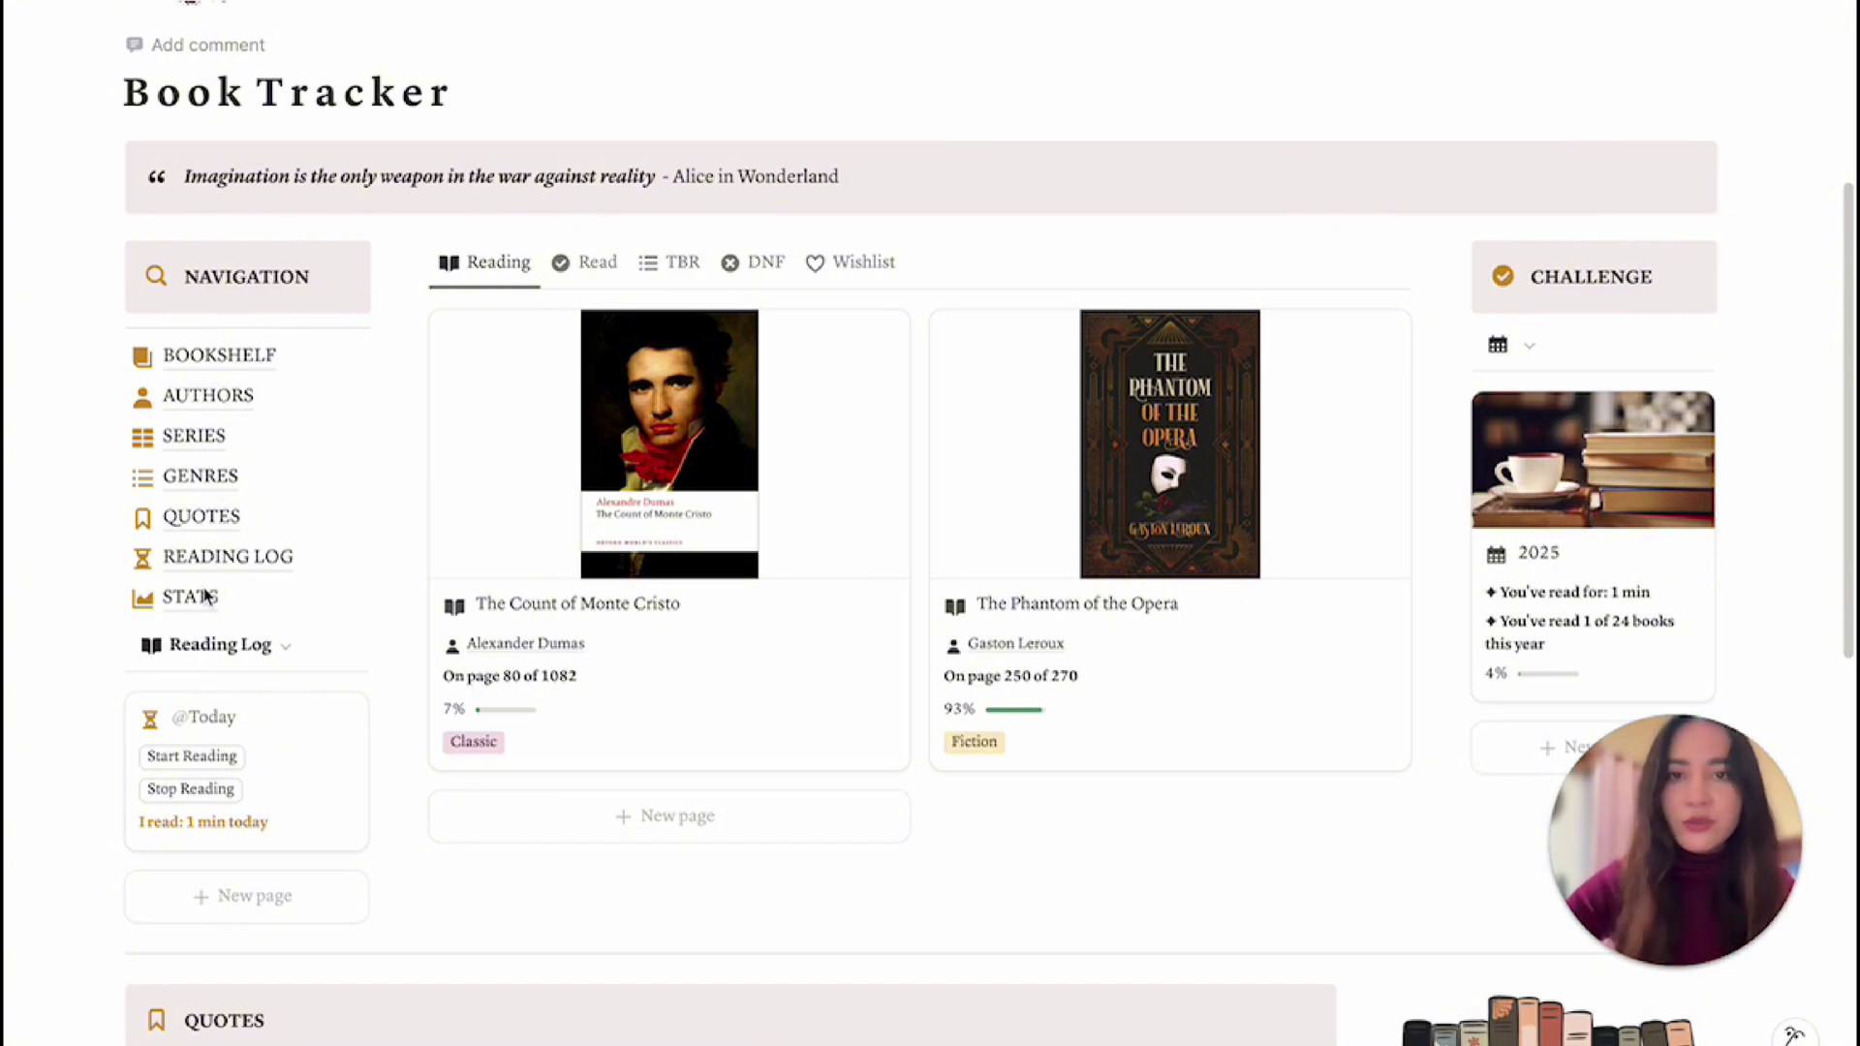
pyautogui.scroll(-1, 233, 608)
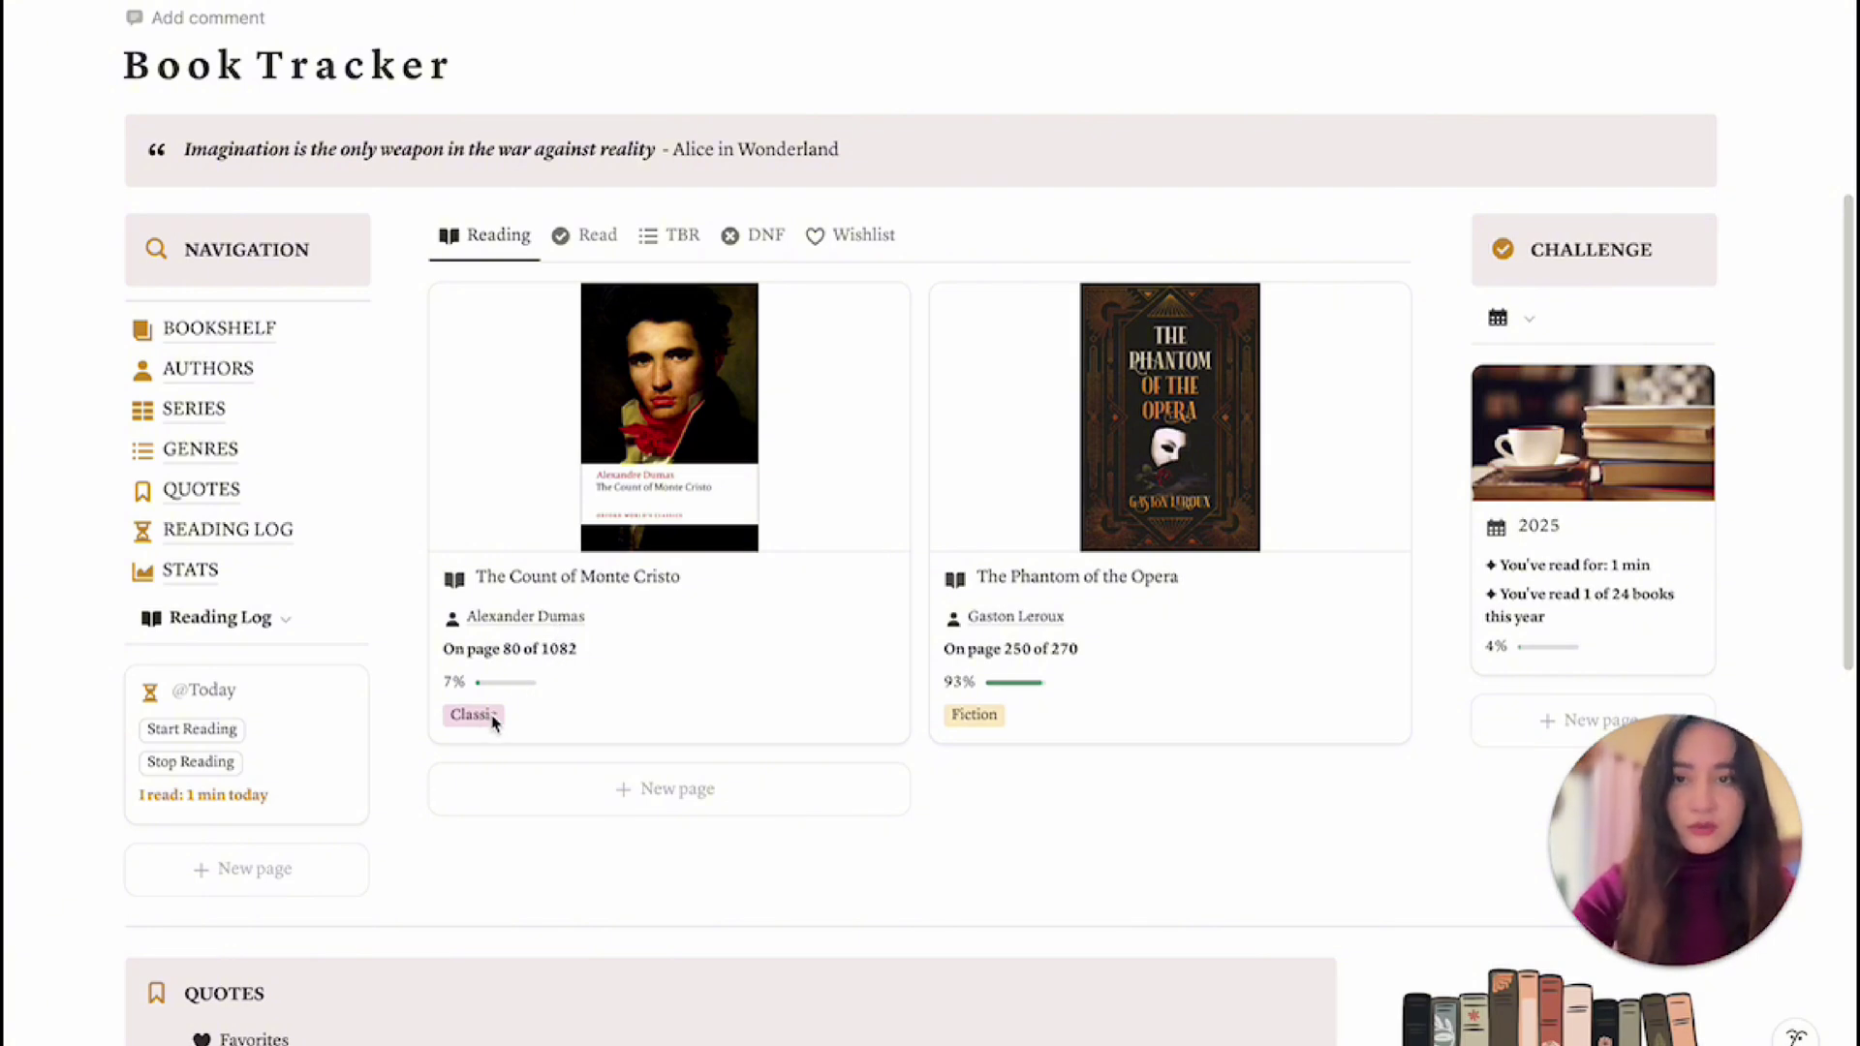
pyautogui.click(764, 595)
pyautogui.scroll(-3, 765, 533)
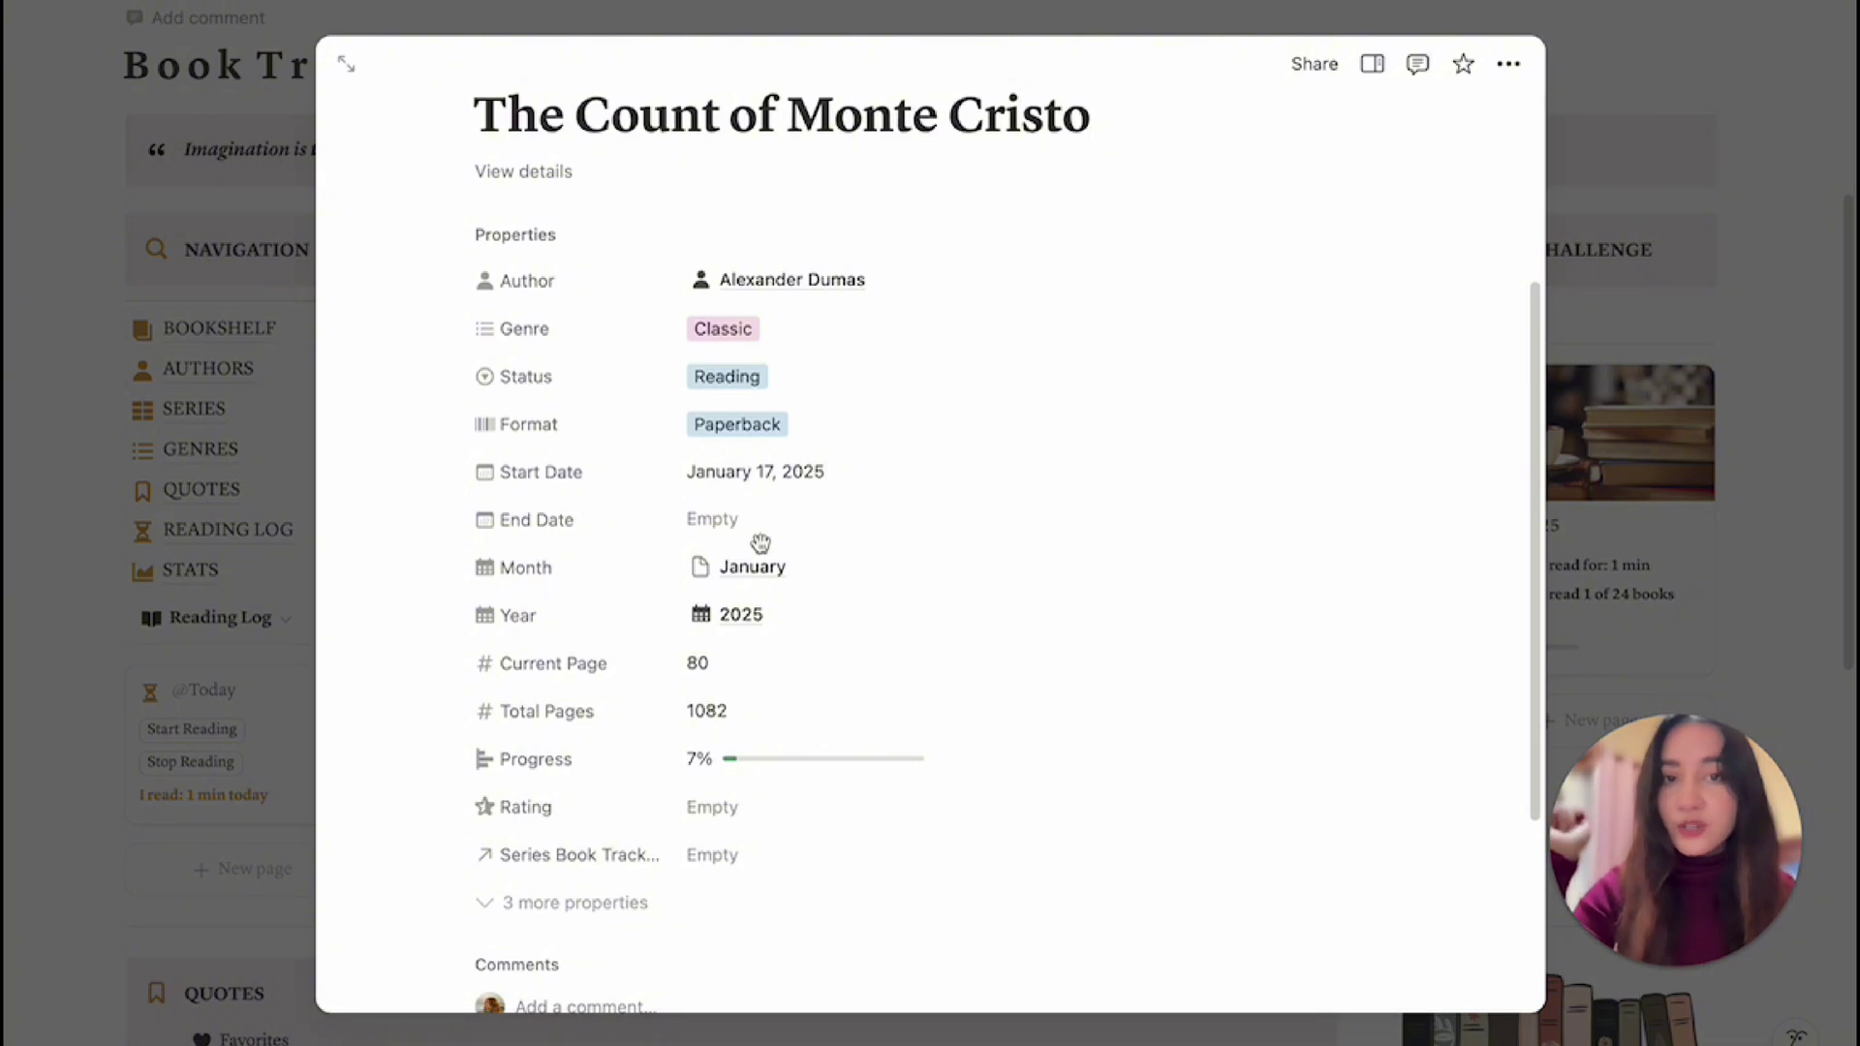
pyautogui.scroll(3, 761, 543)
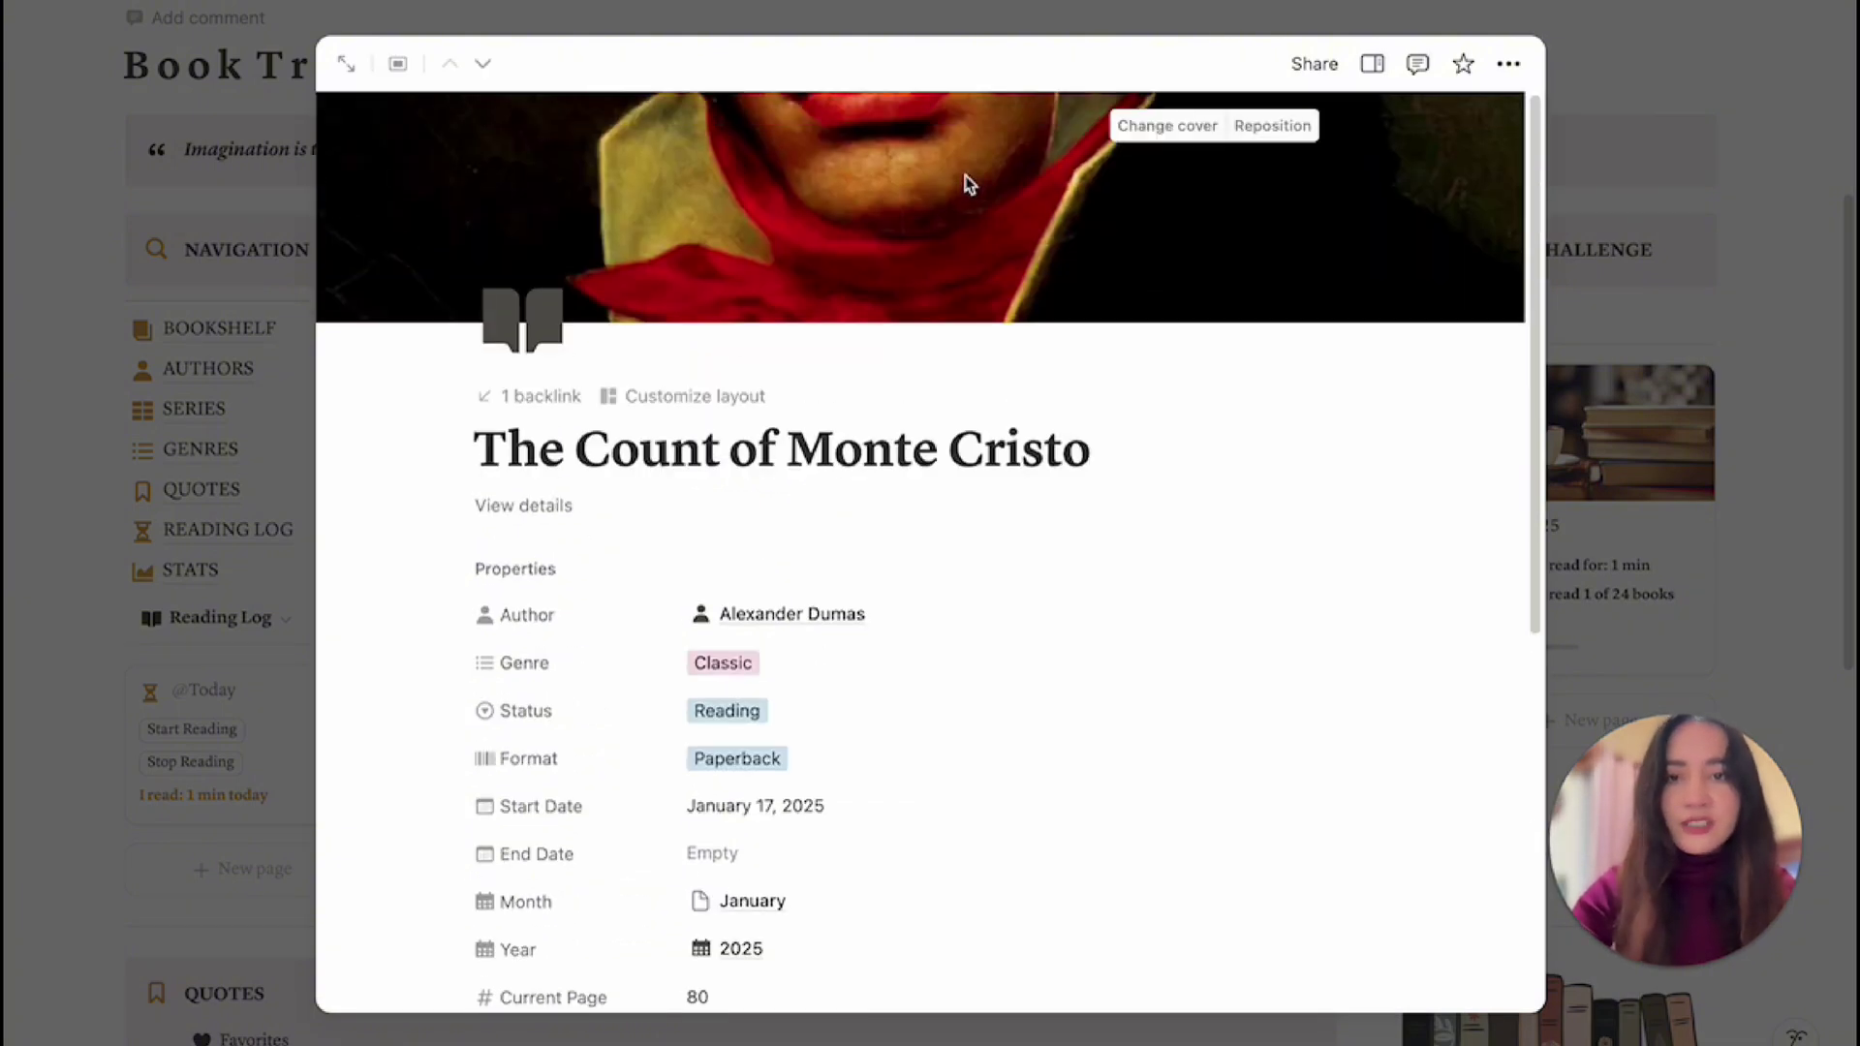
pyautogui.scroll(-5, 853, 435)
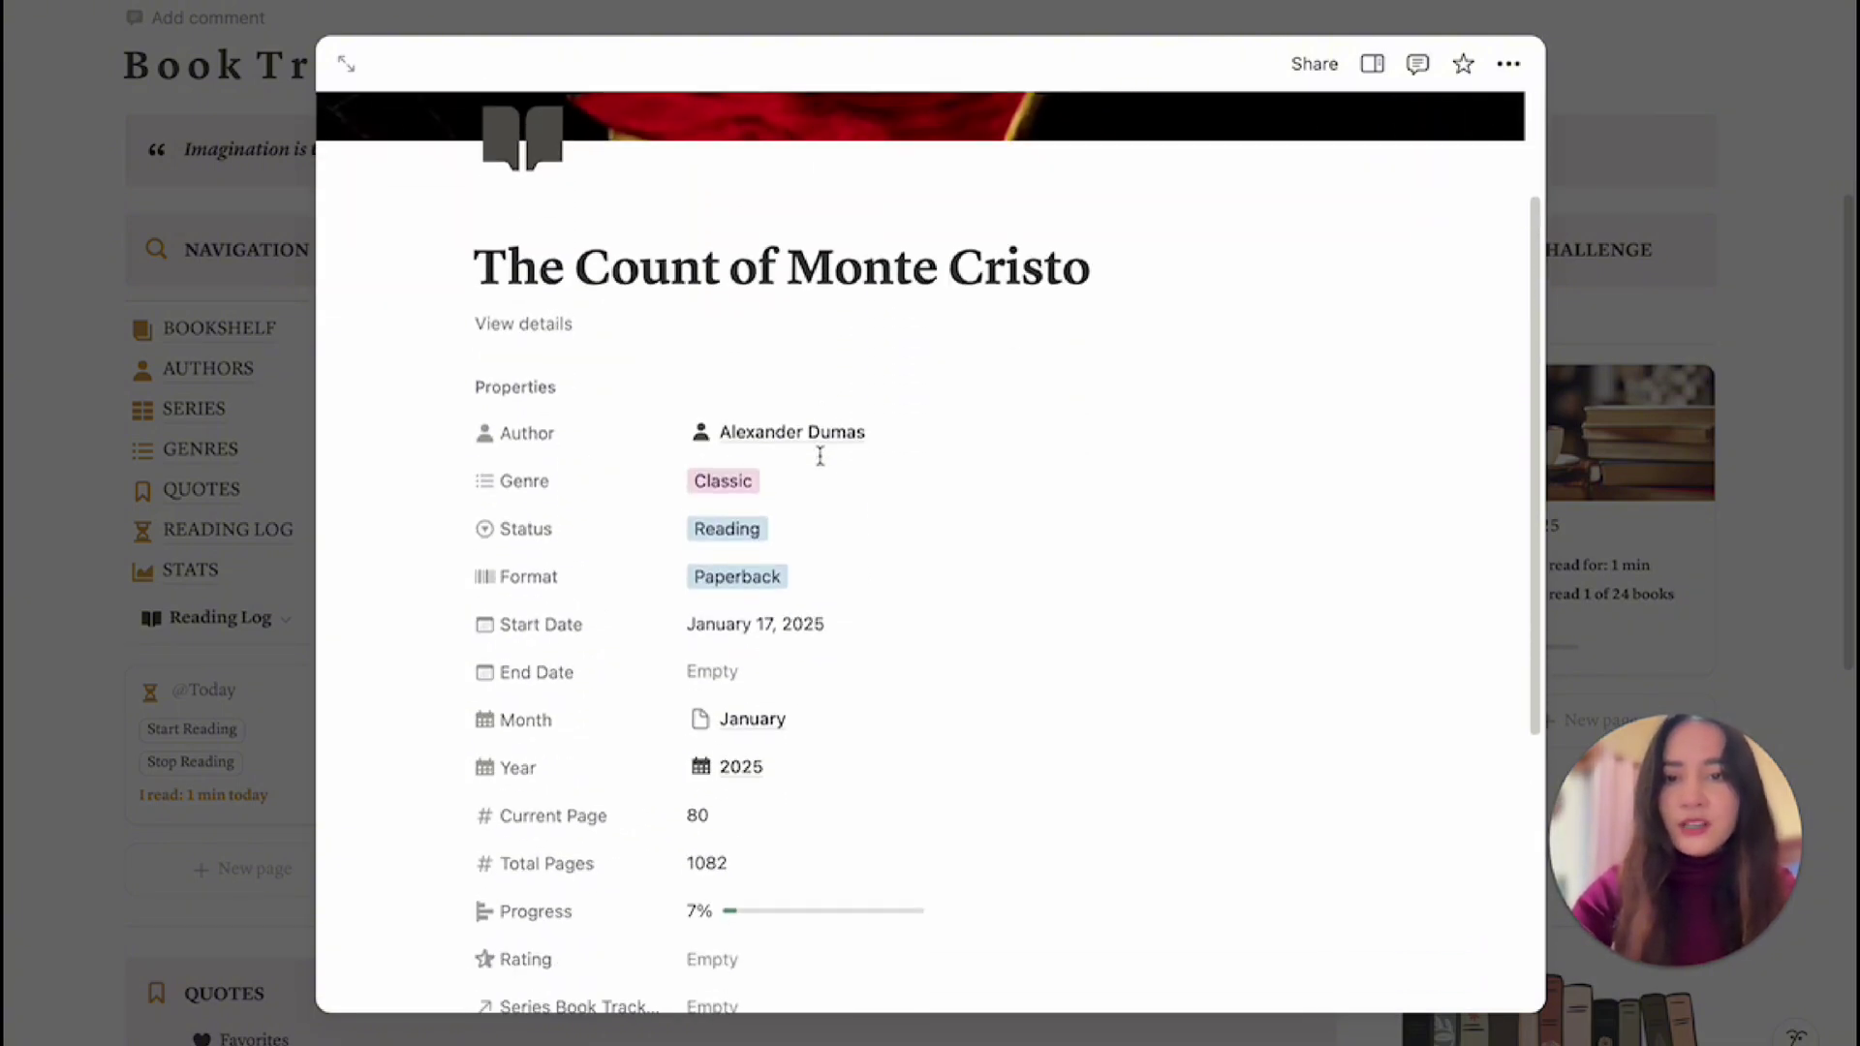
pyautogui.scroll(-1, 623, 381)
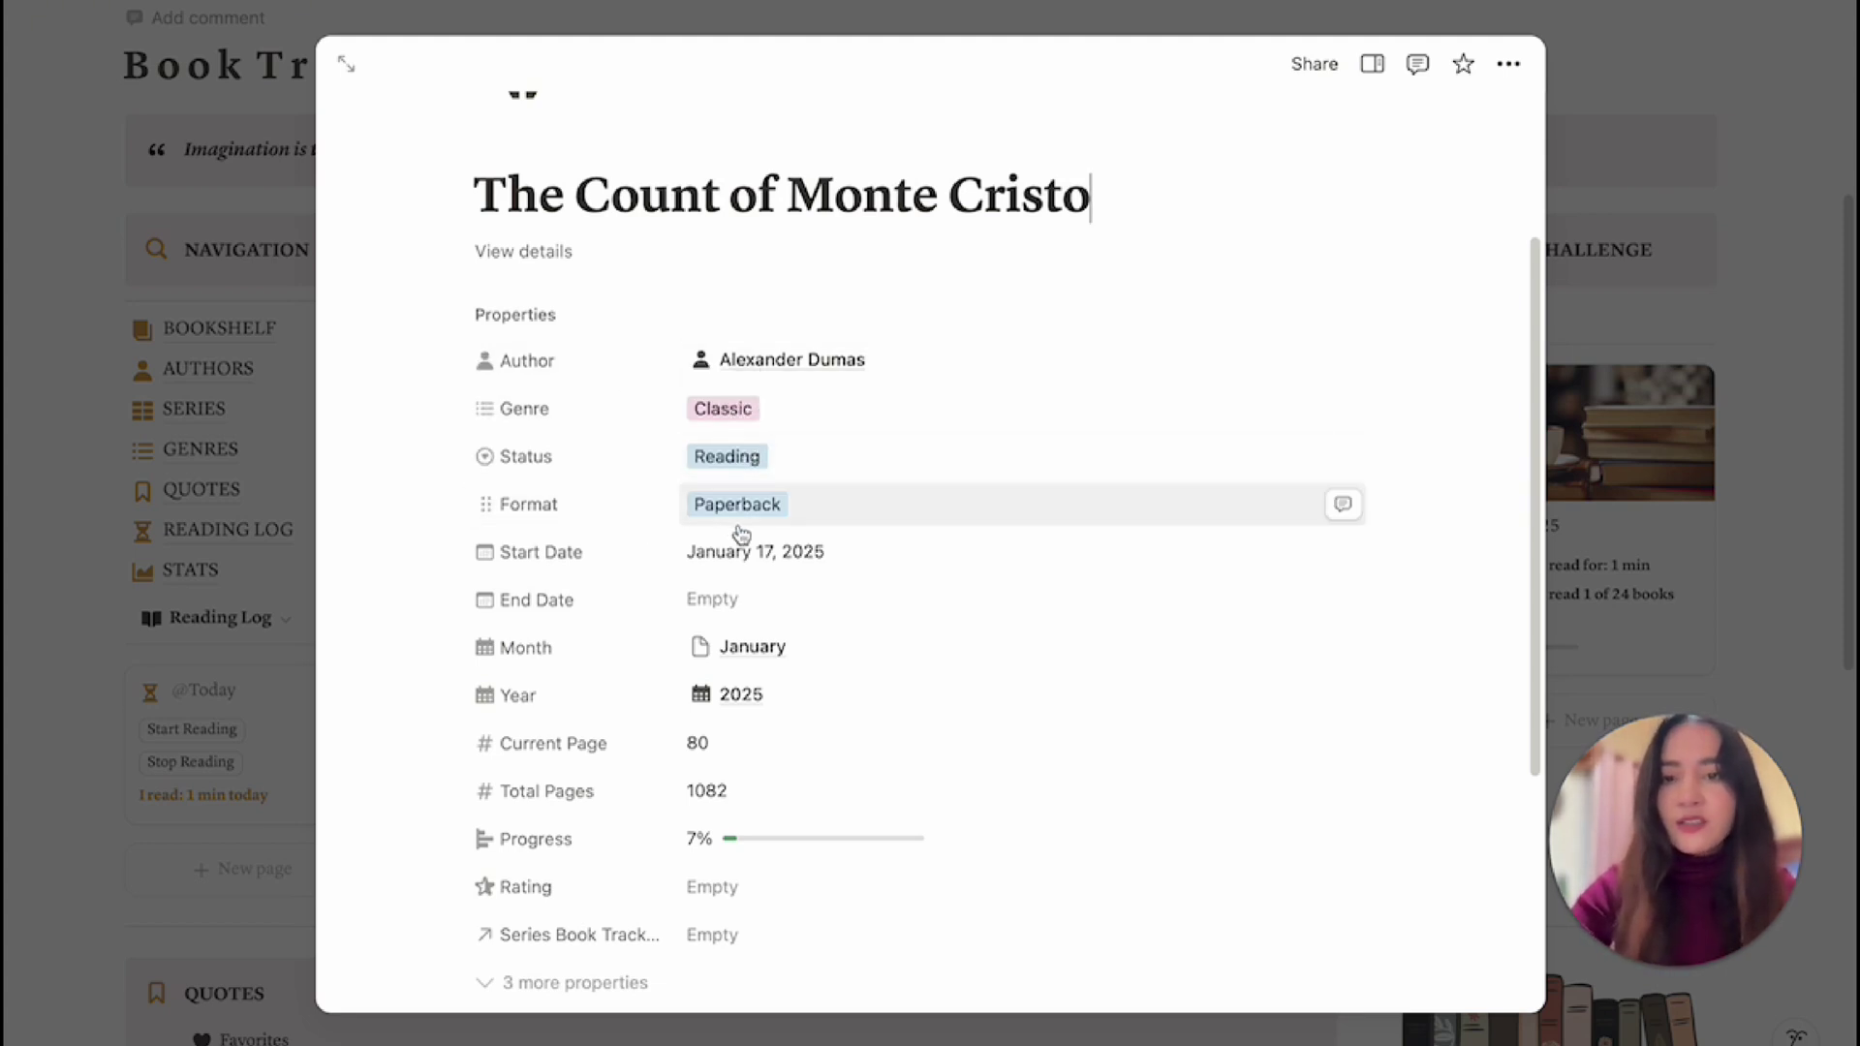
pyautogui.scroll(-5, 739, 533)
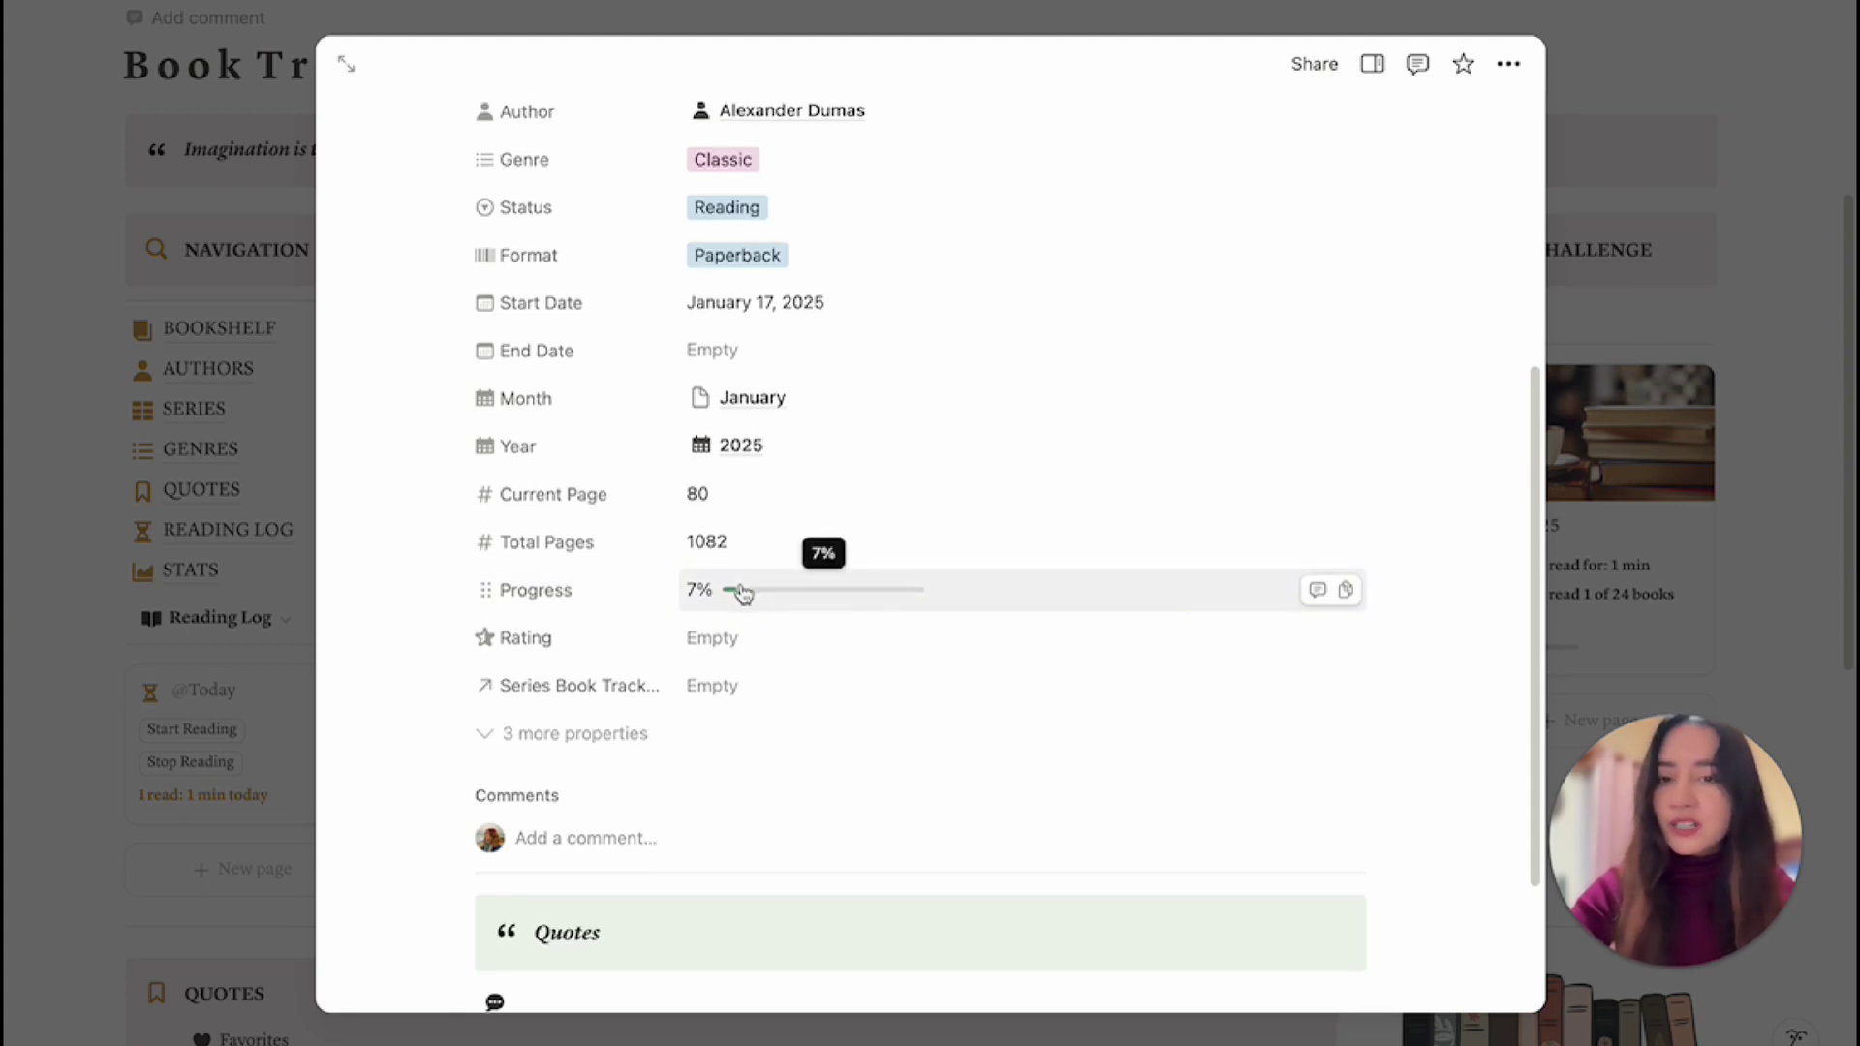
pyautogui.scroll(-2, 746, 562)
# Check the book's Rating and Series choices, dismissing both without changing anything.
pyautogui.click(759, 528)
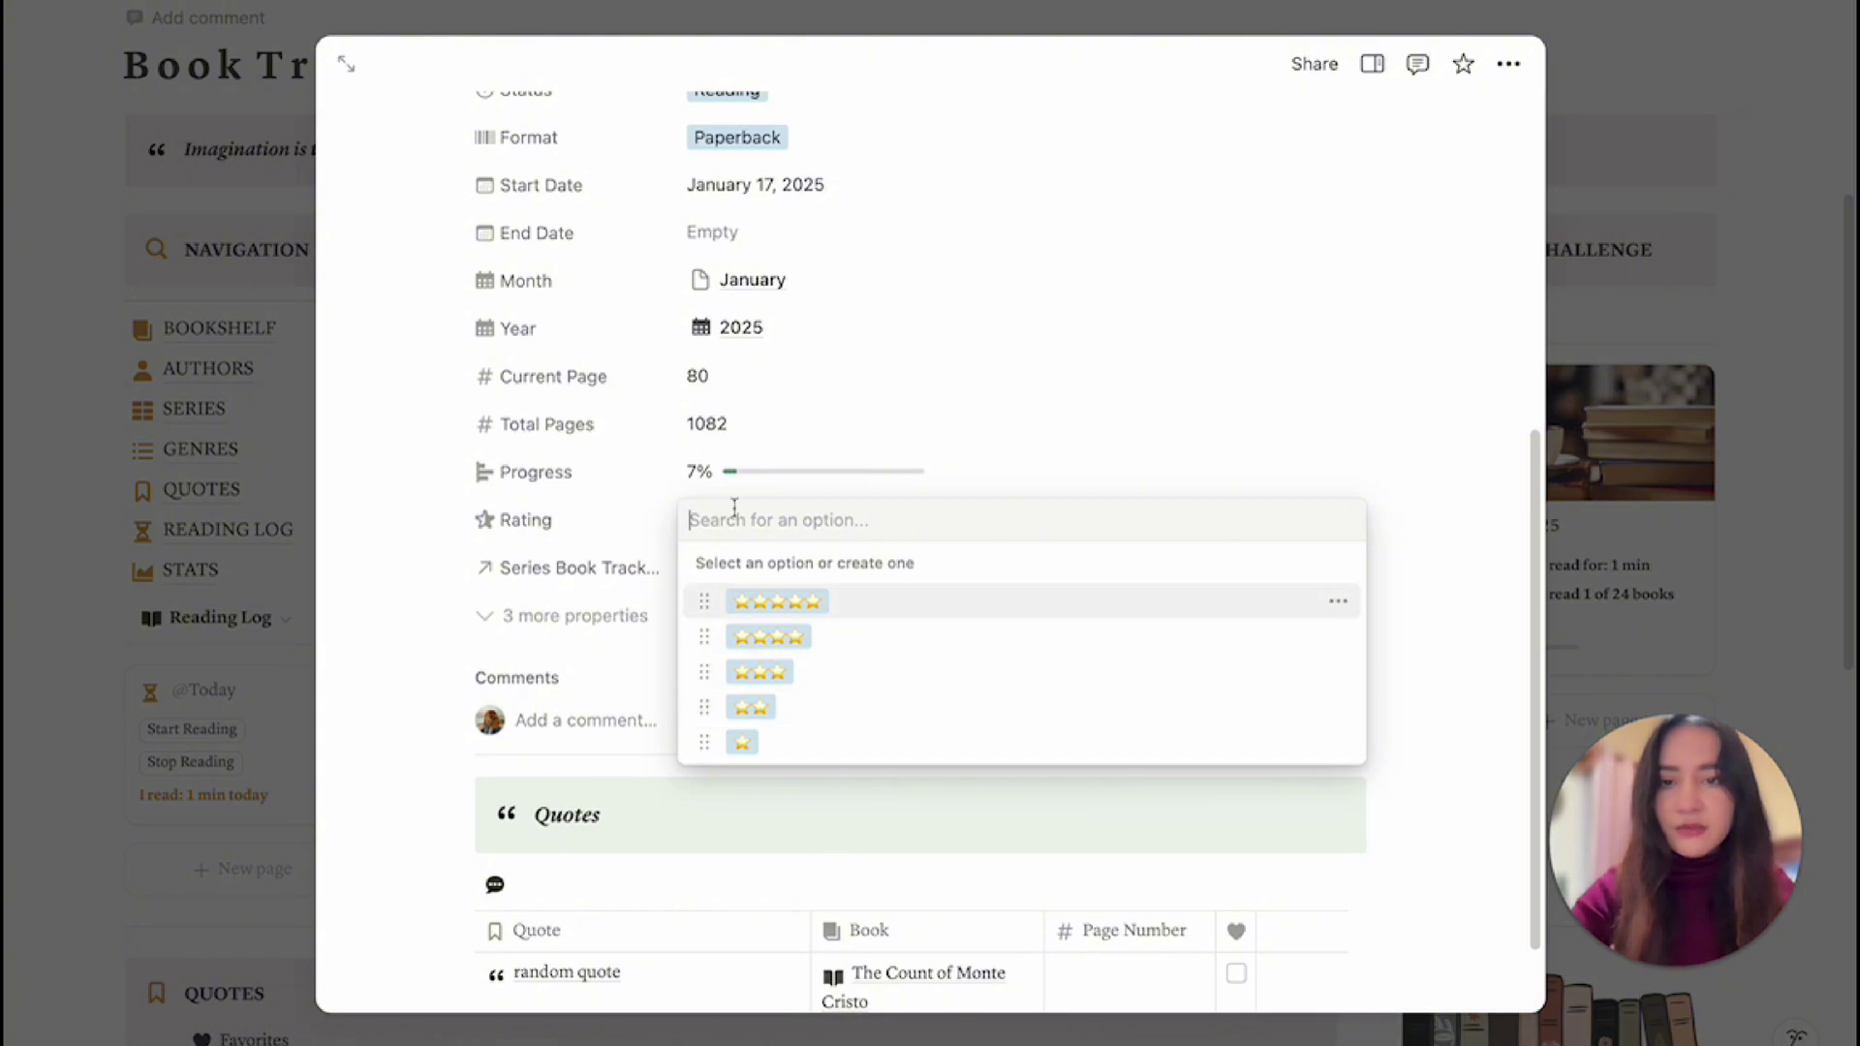
pyautogui.click(812, 474)
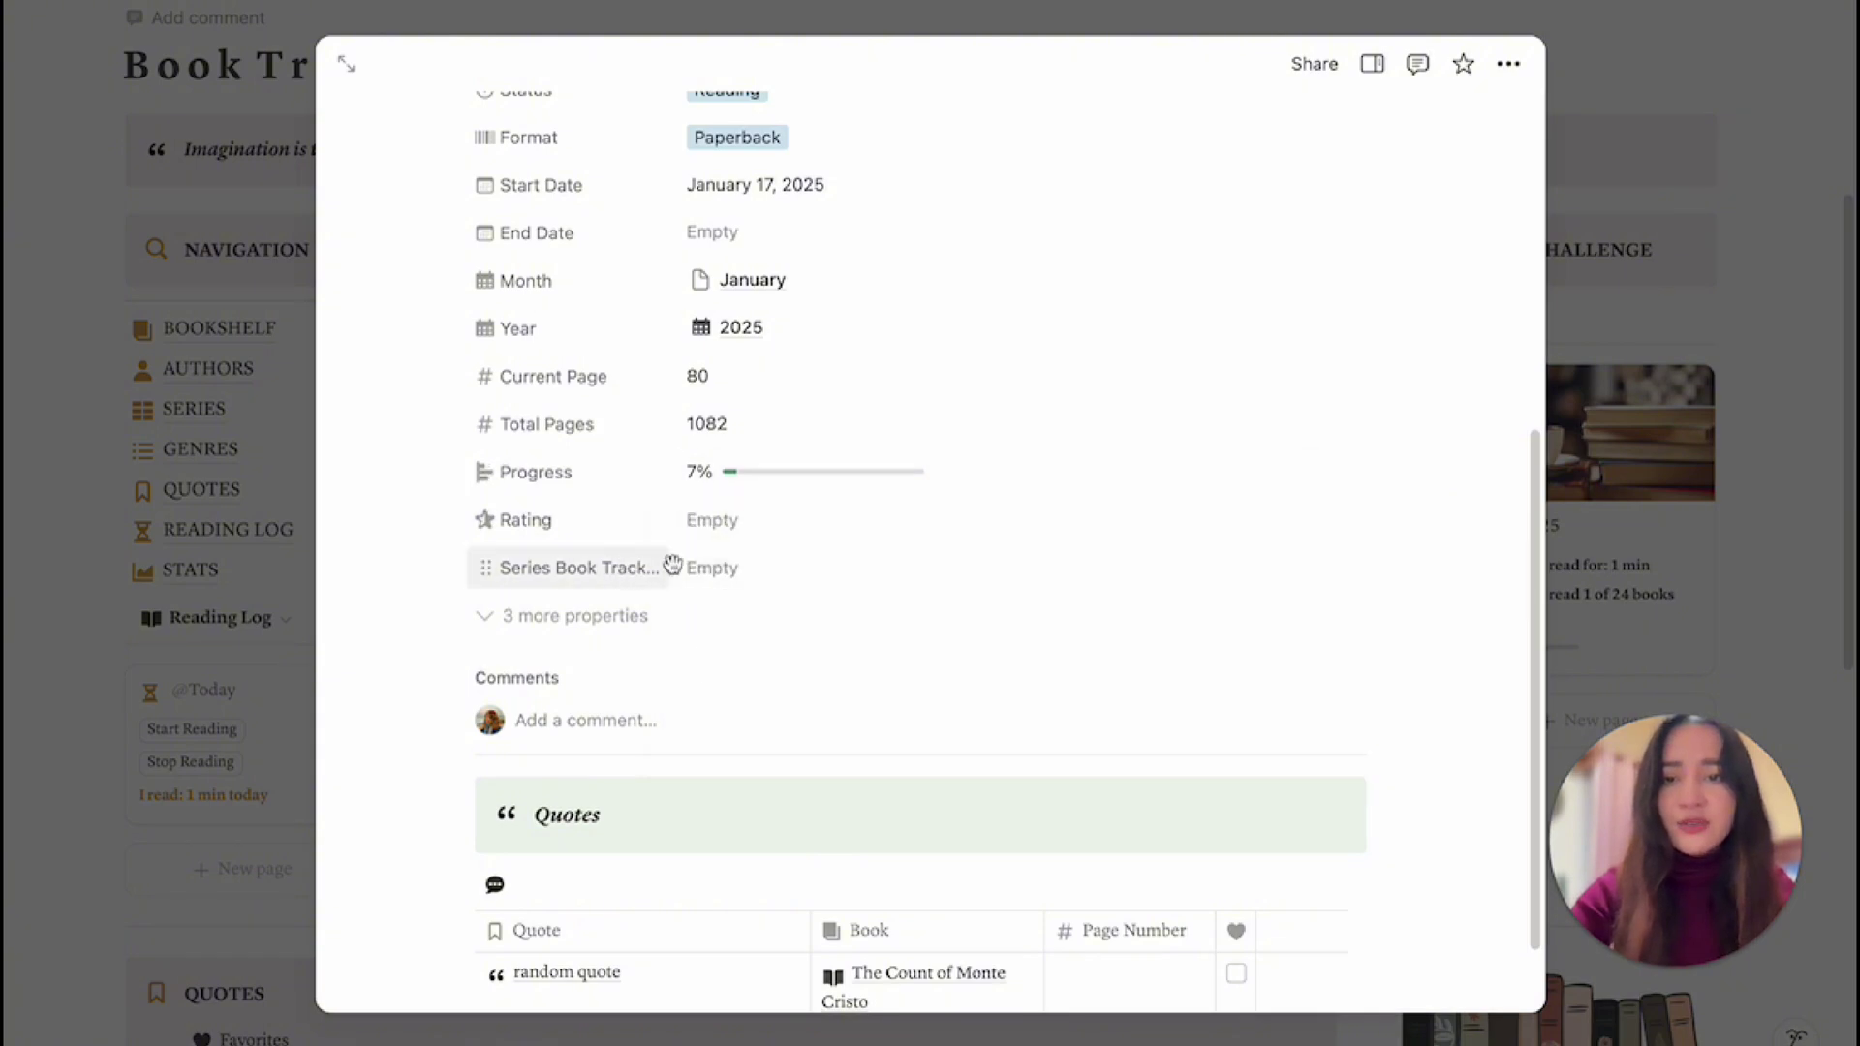
pyautogui.click(727, 576)
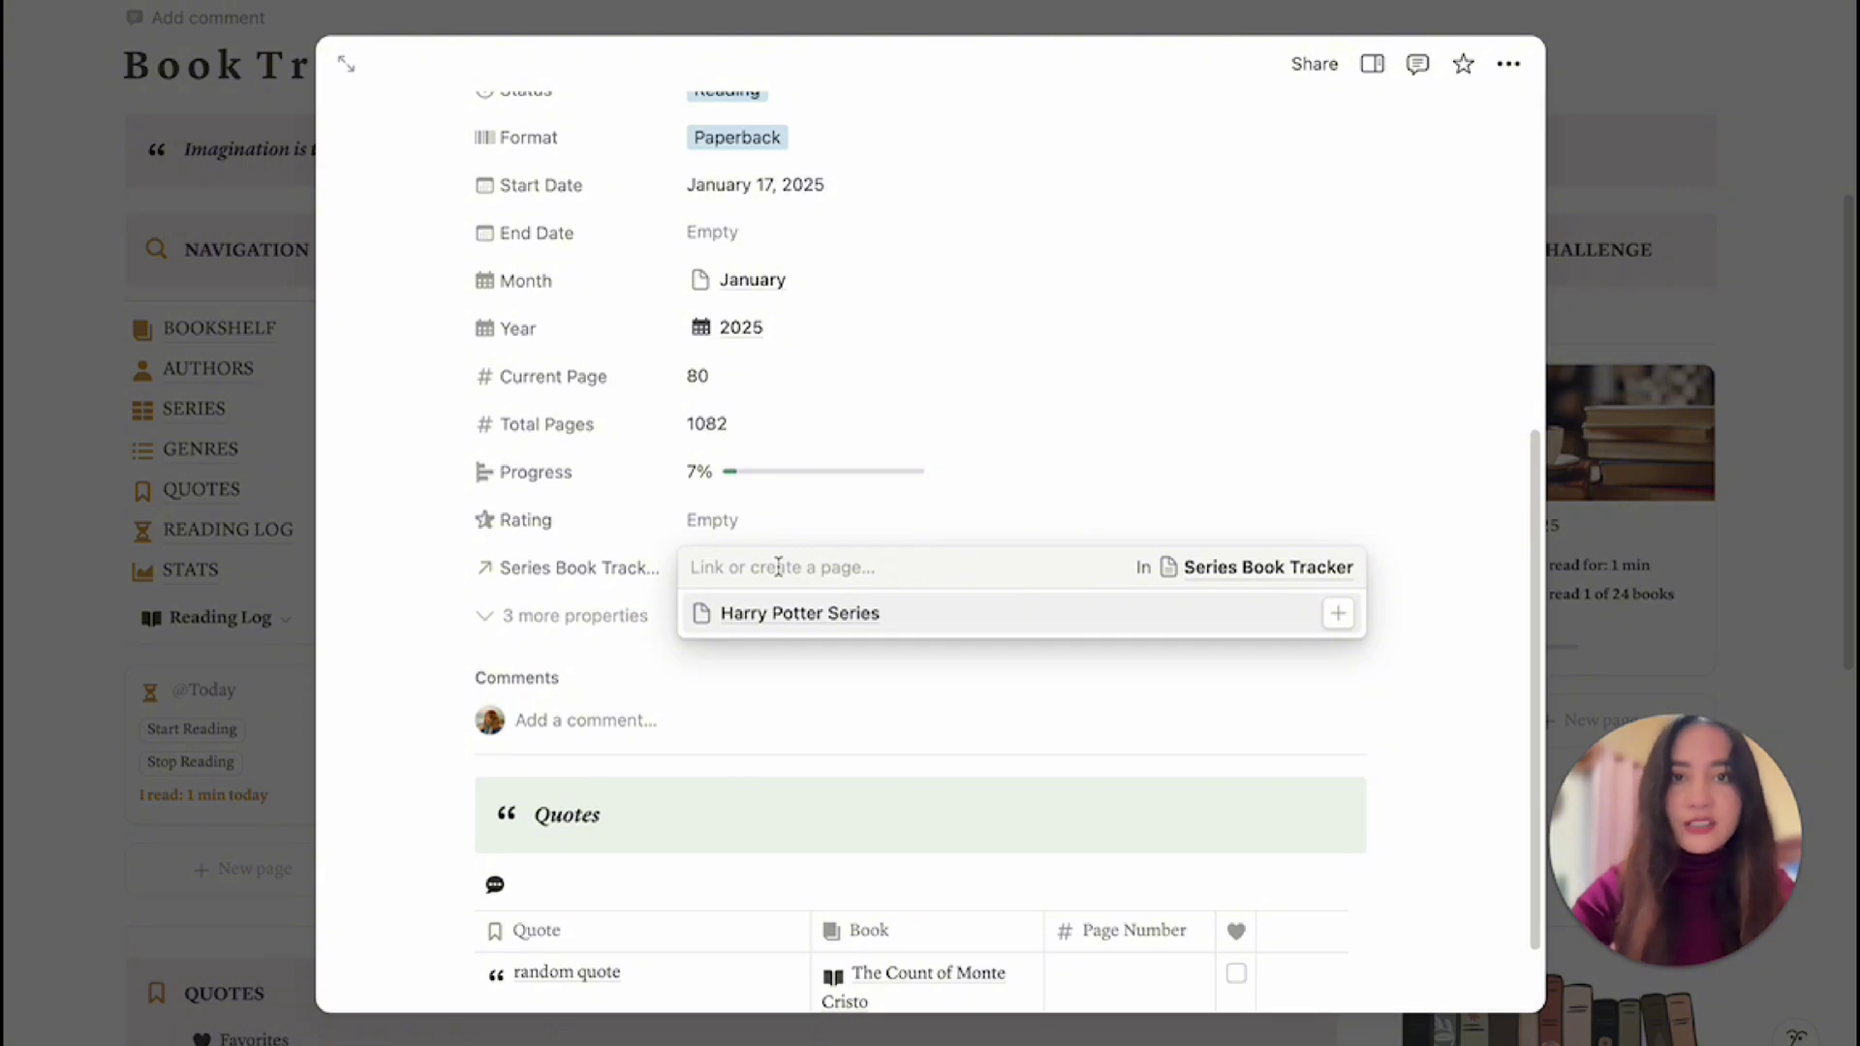
pyautogui.click(896, 530)
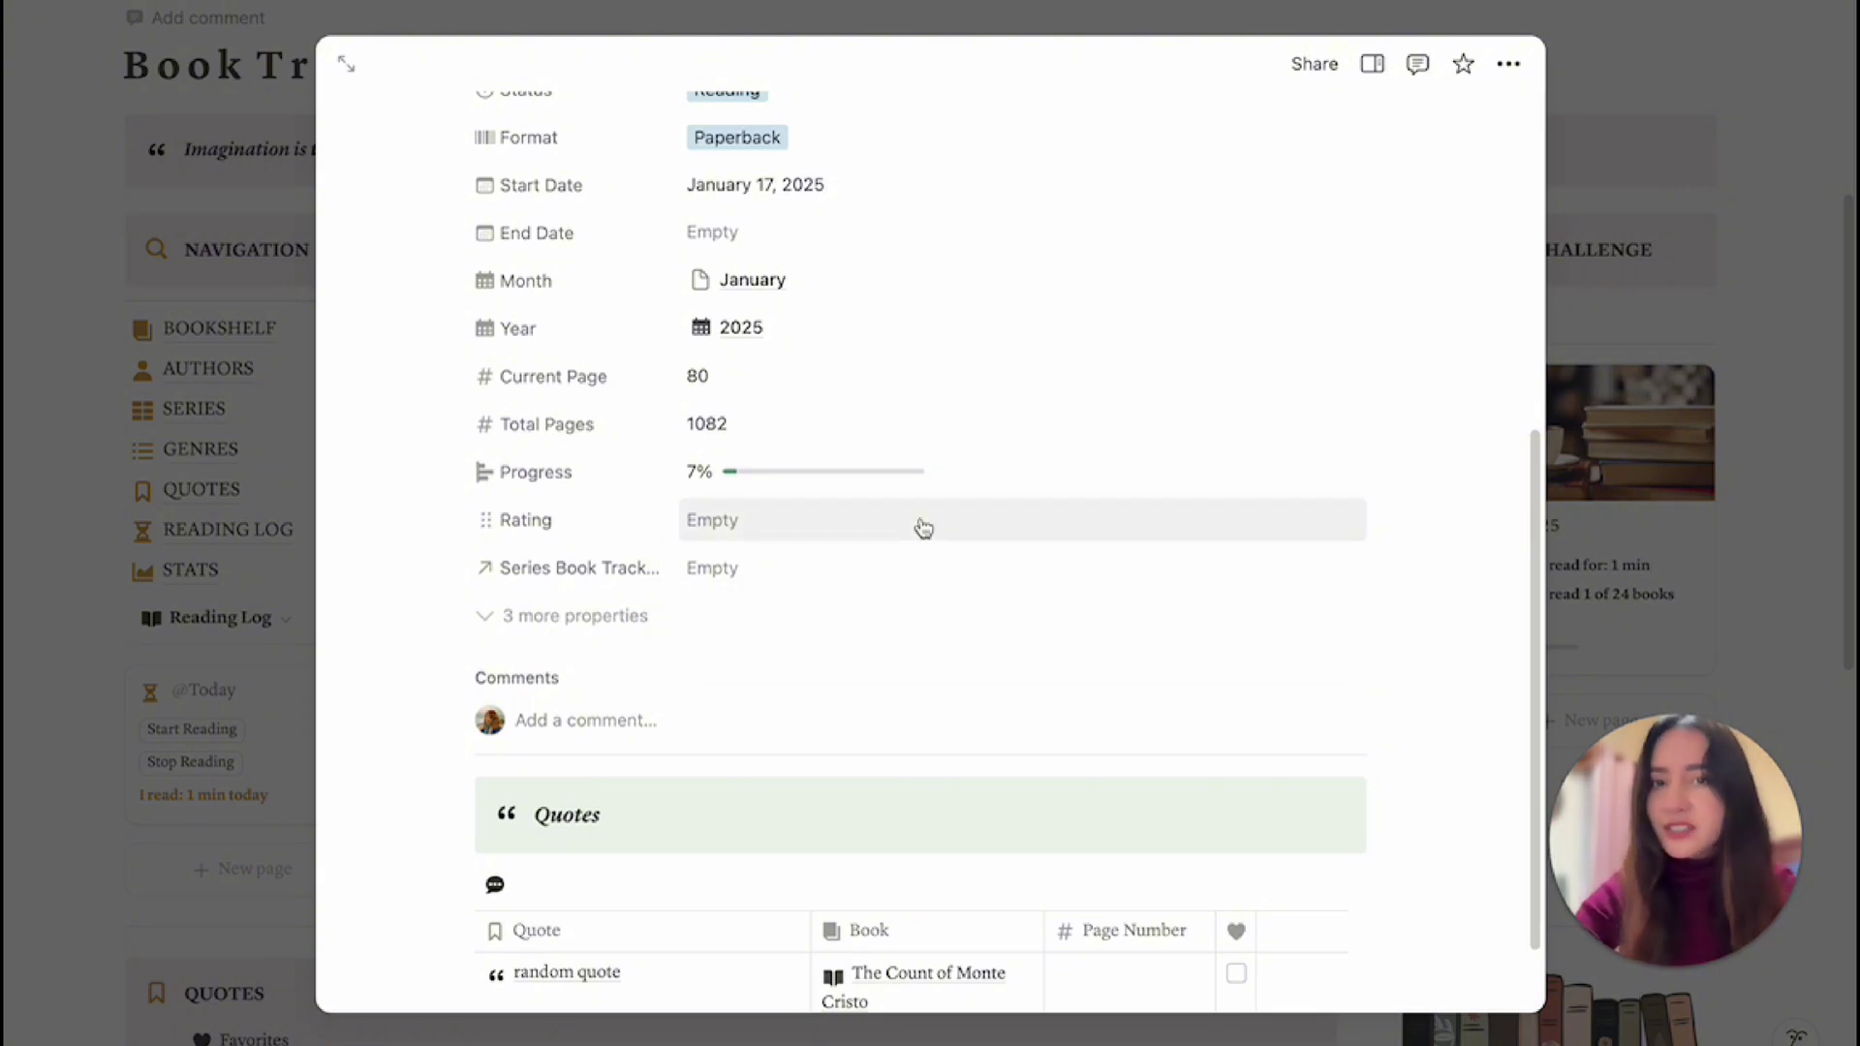
pyautogui.scroll(-4, 884, 577)
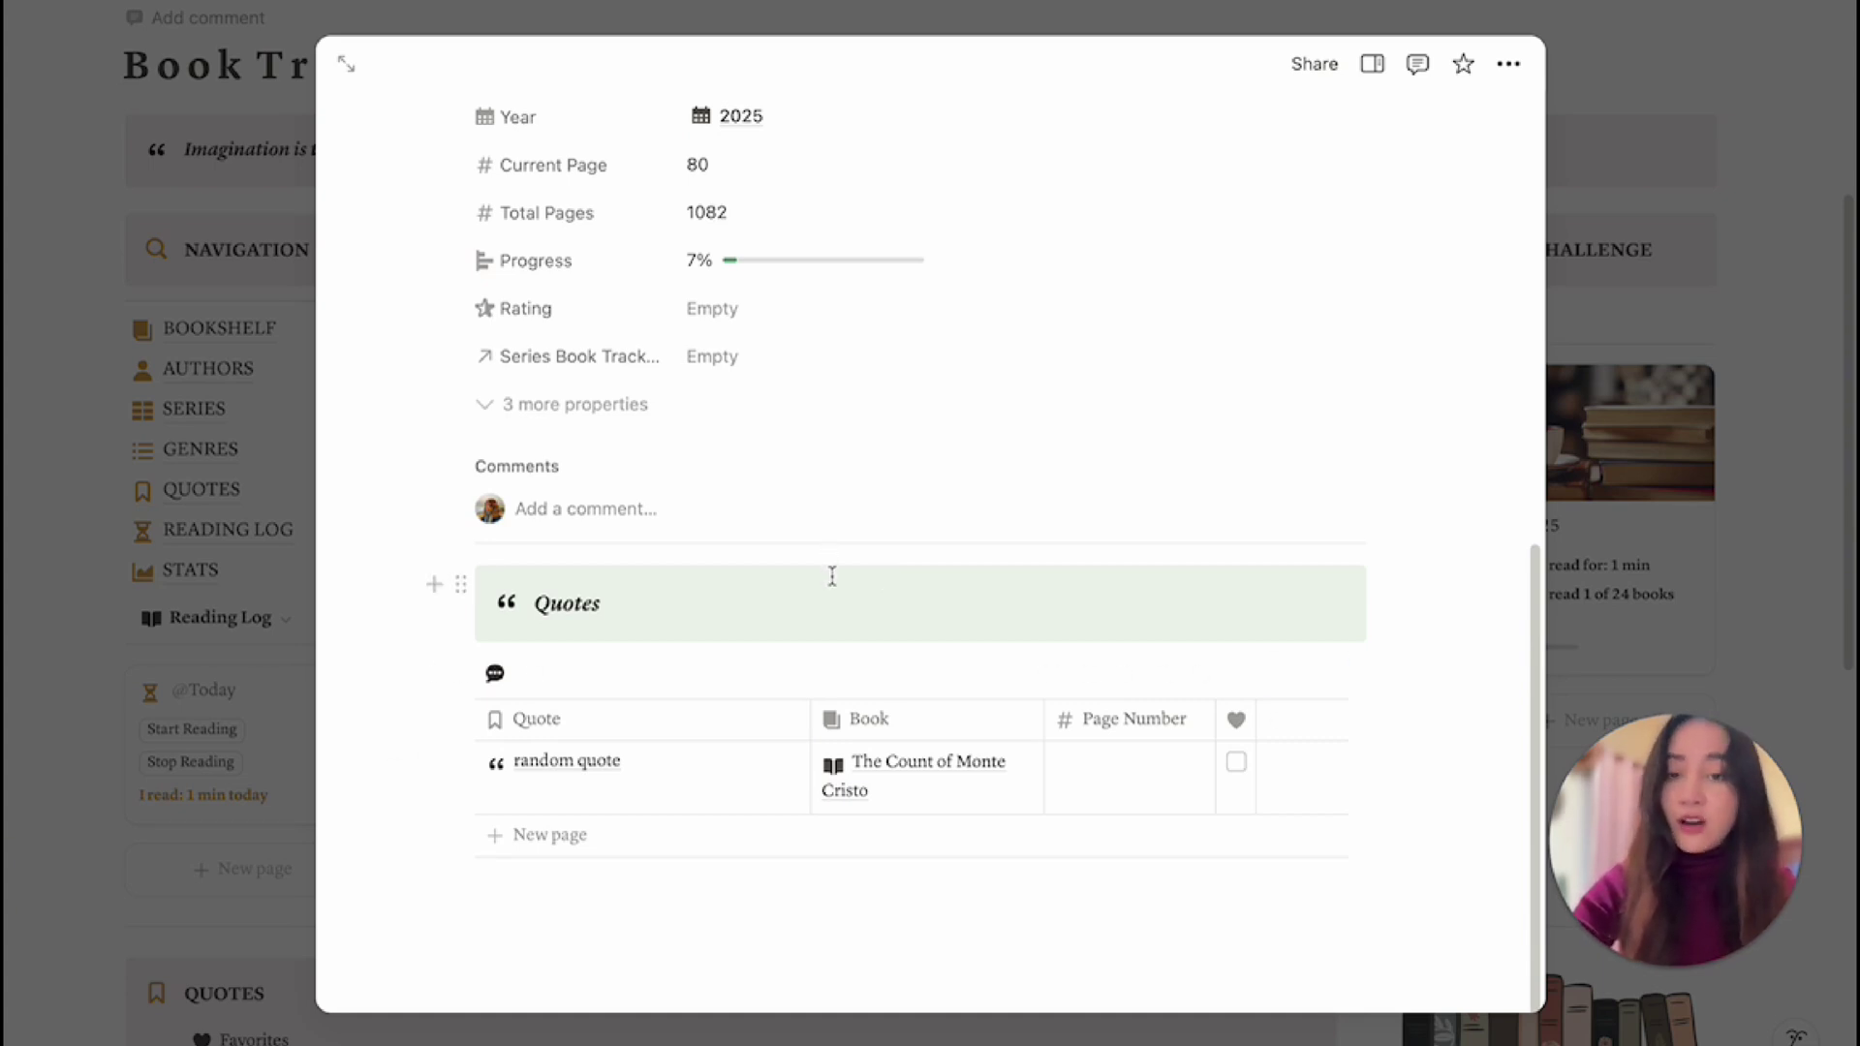
# Add the quote 'another quote' under this book, leaving its page number empty.
pyautogui.click(590, 834)
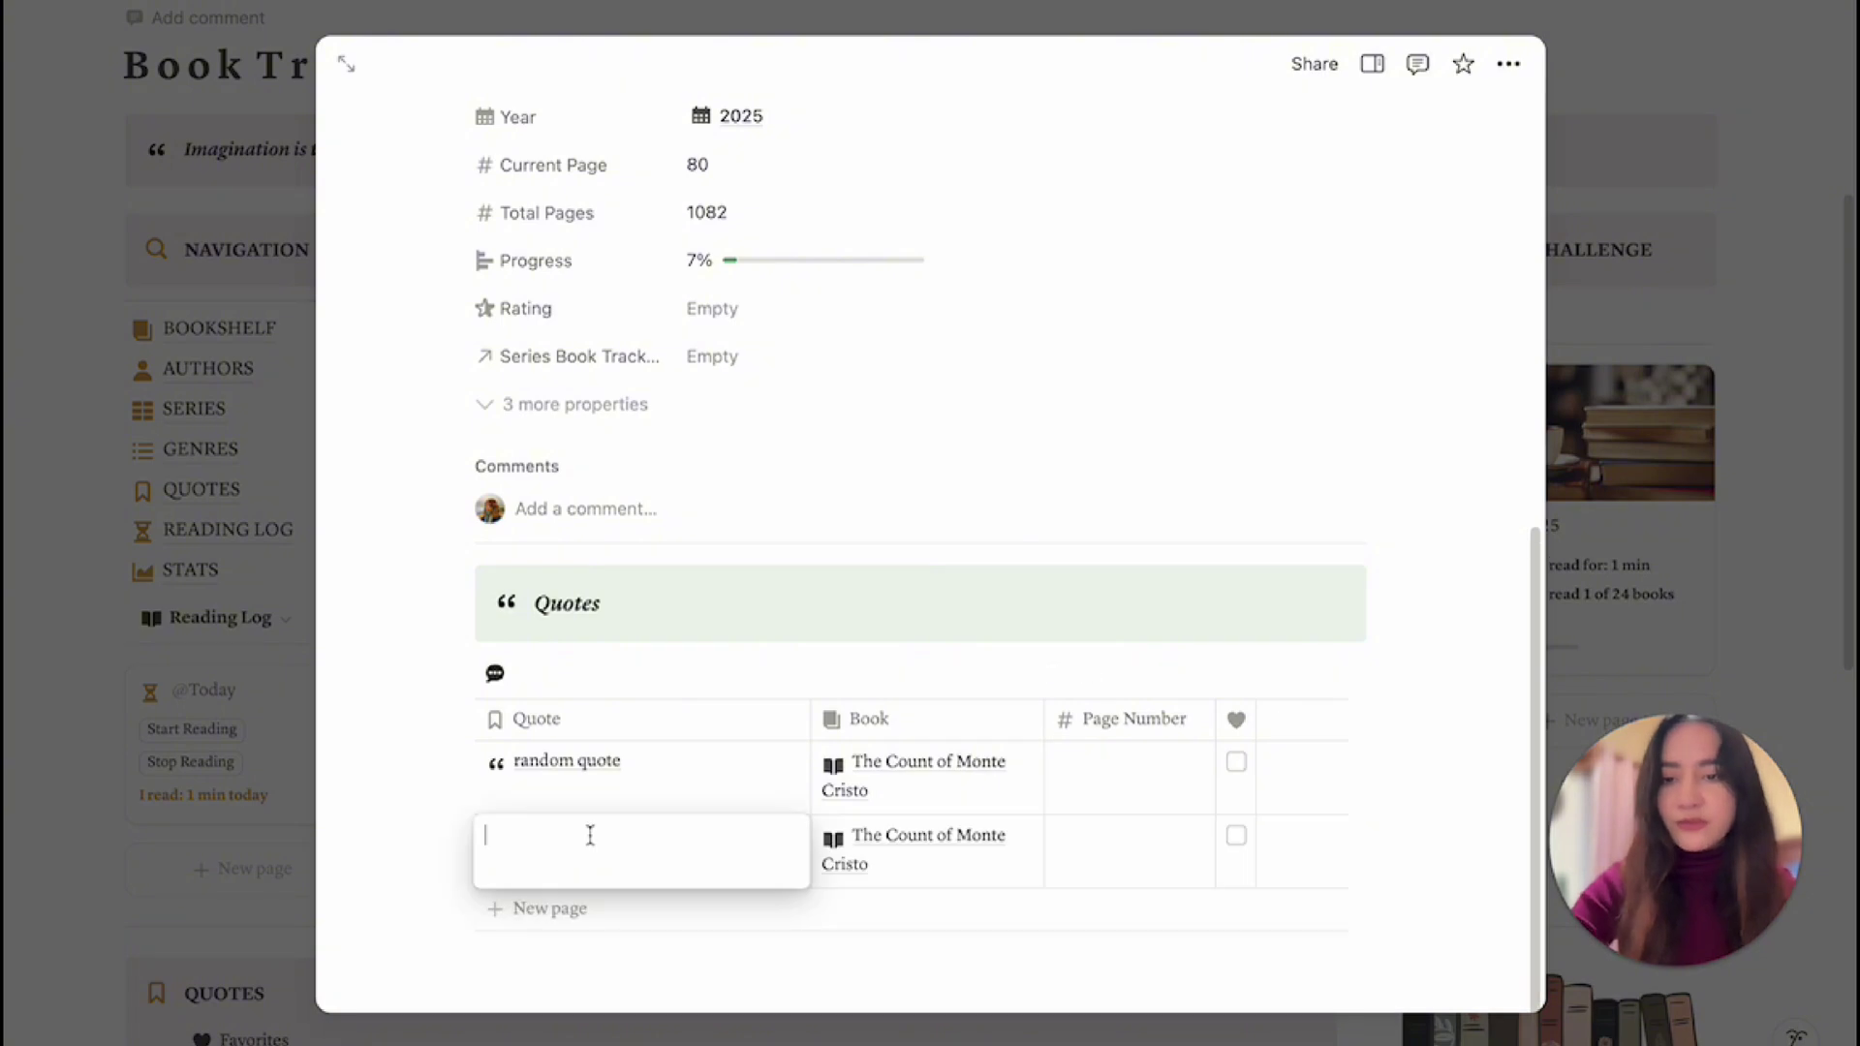
pyautogui.write('another quote')
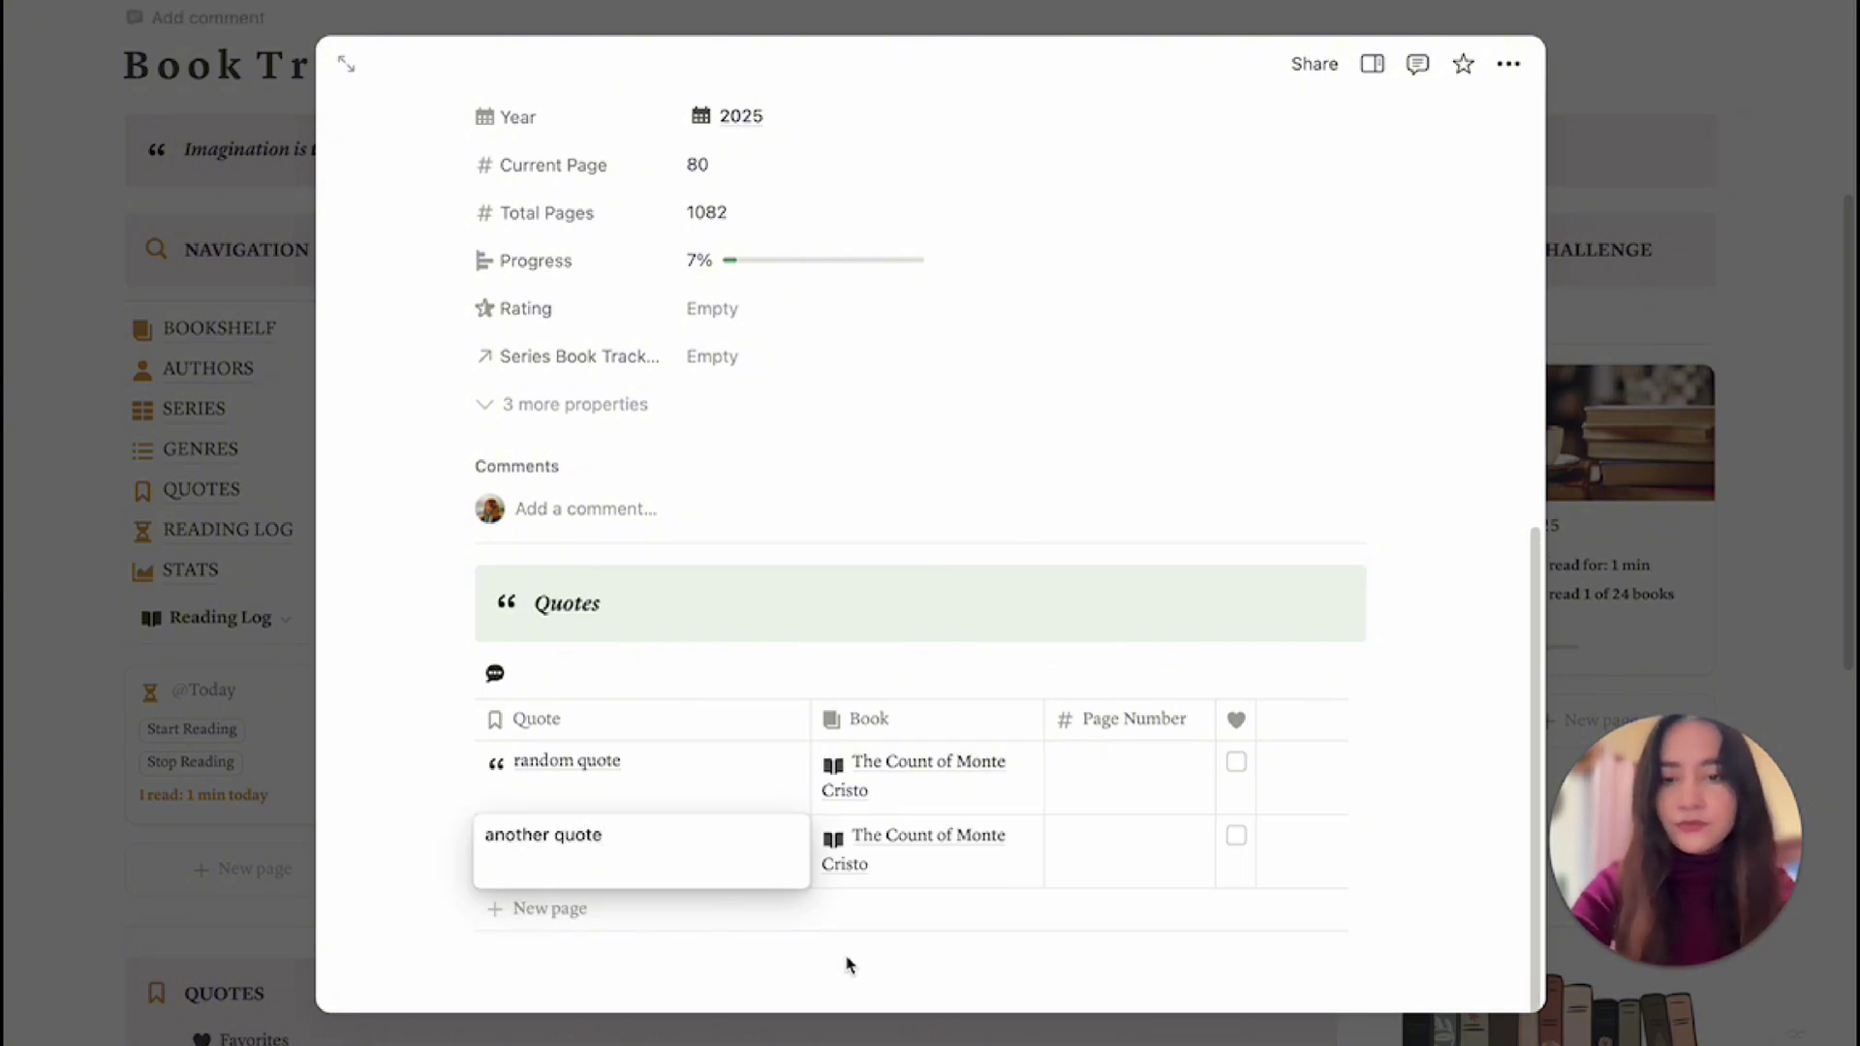
pyautogui.press('Escape')
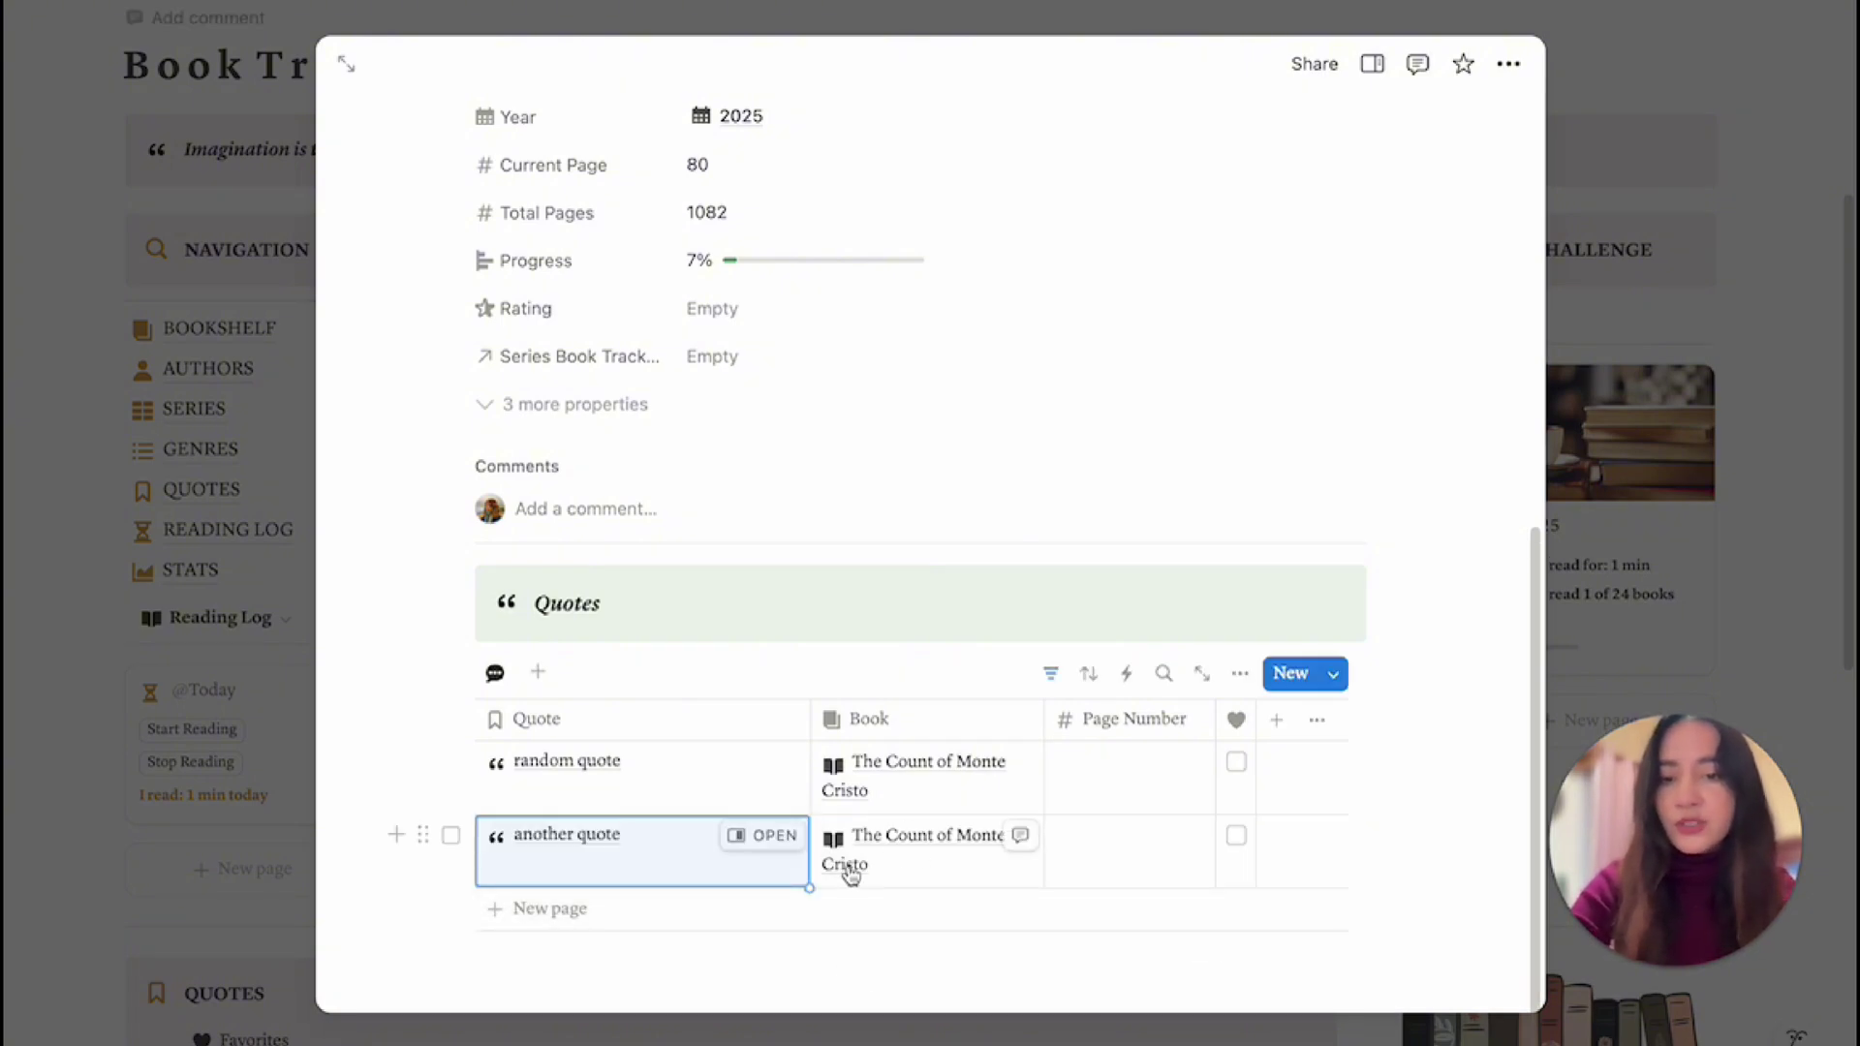
pyautogui.click(1146, 865)
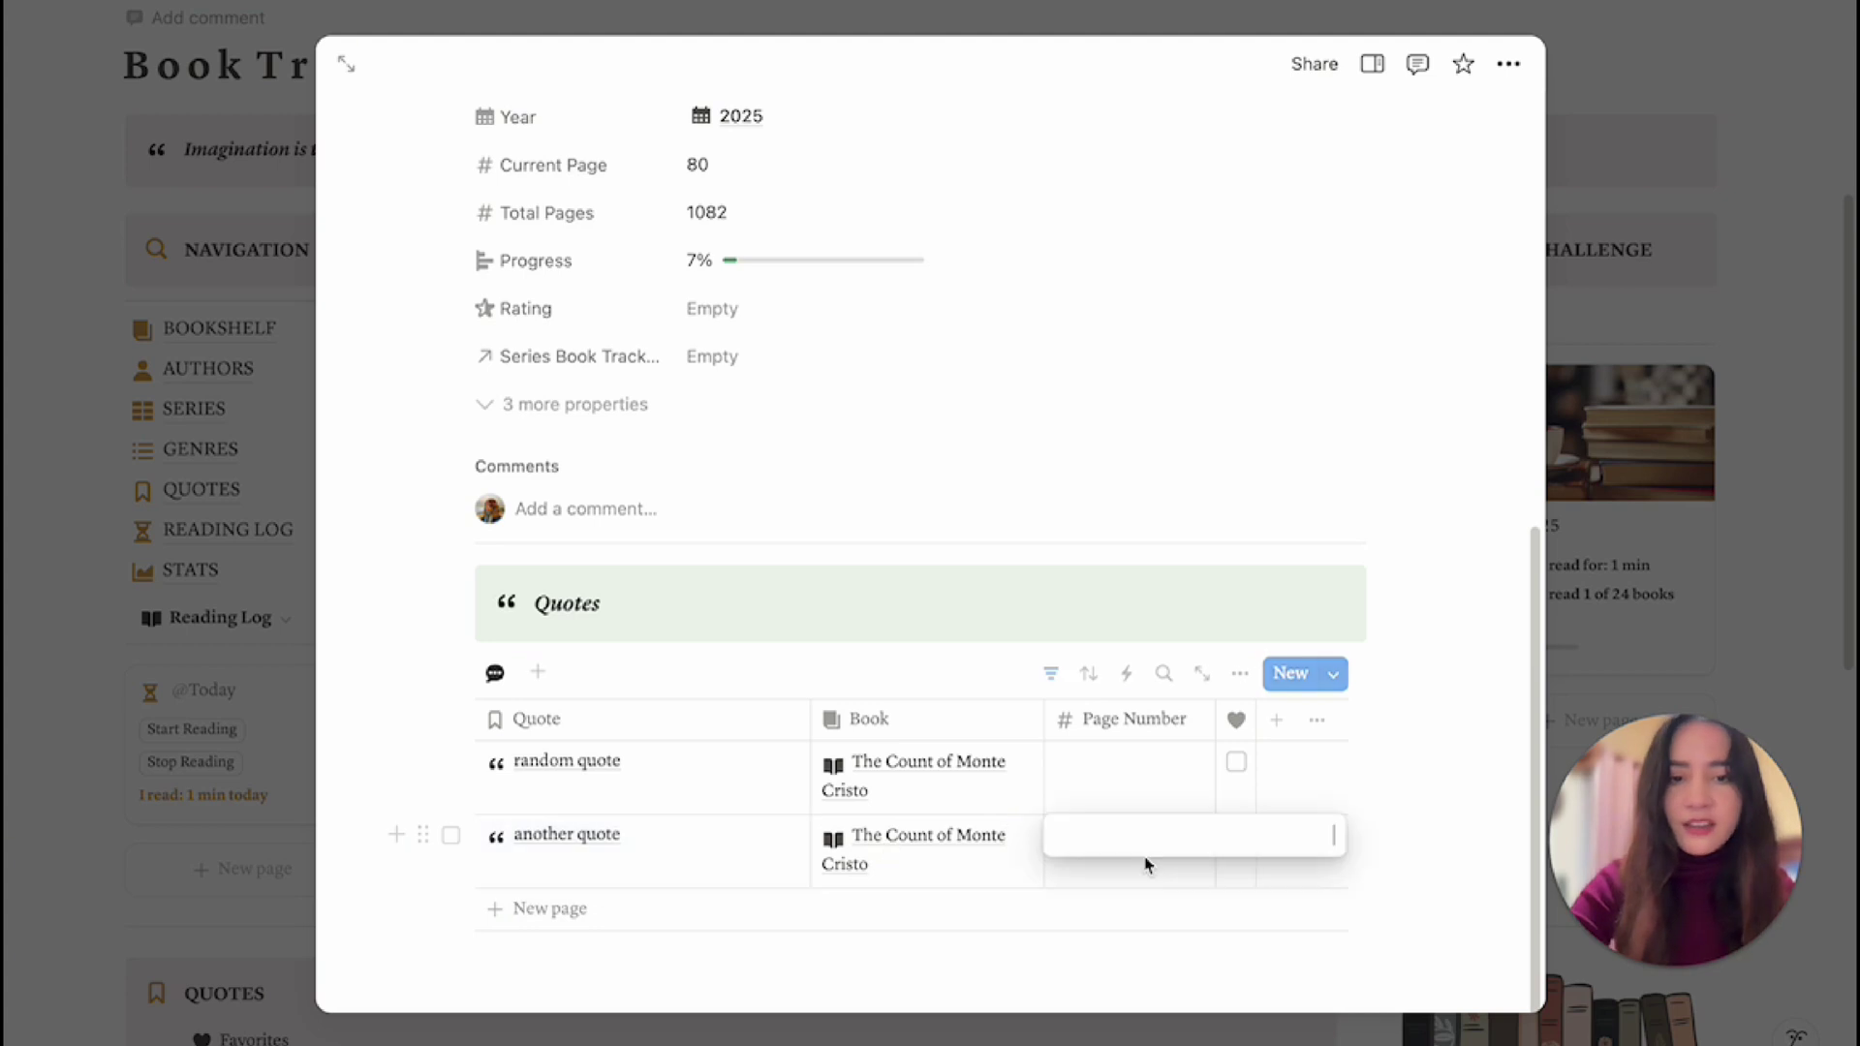
pyautogui.press('Escape')
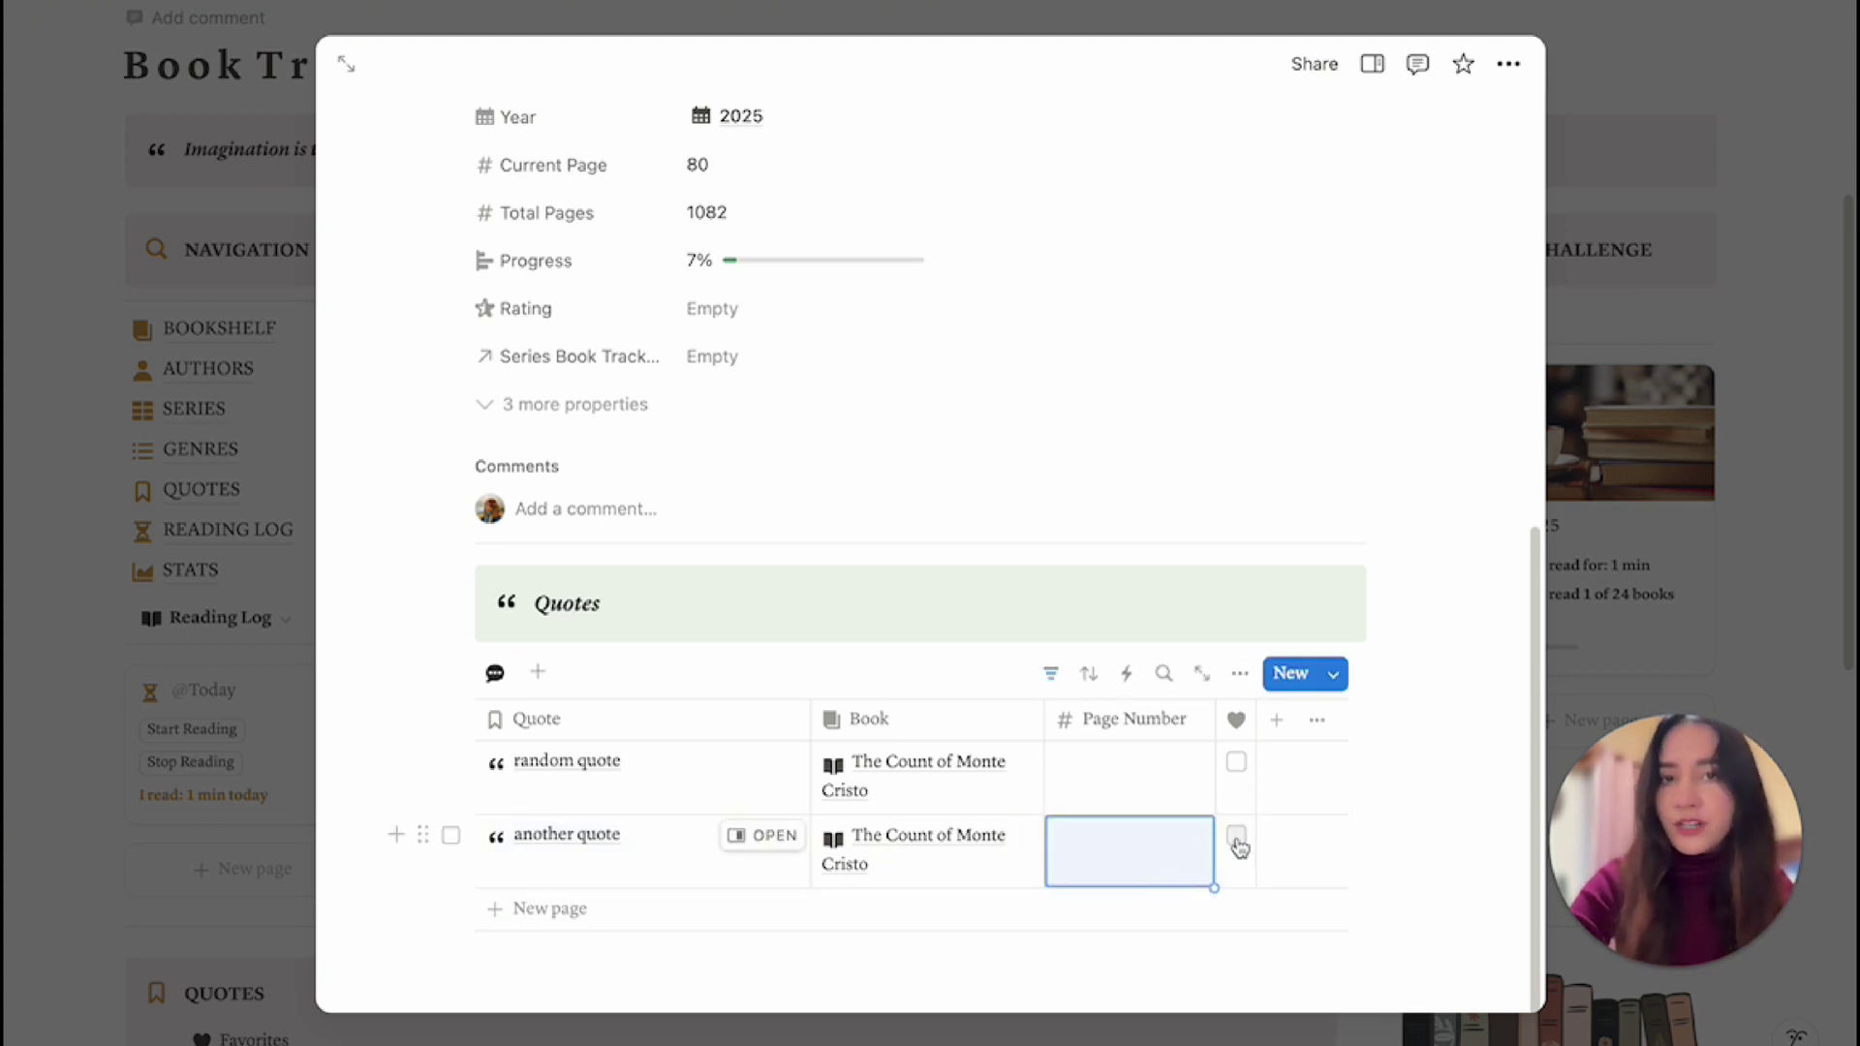
pyautogui.scroll(10, 1239, 848)
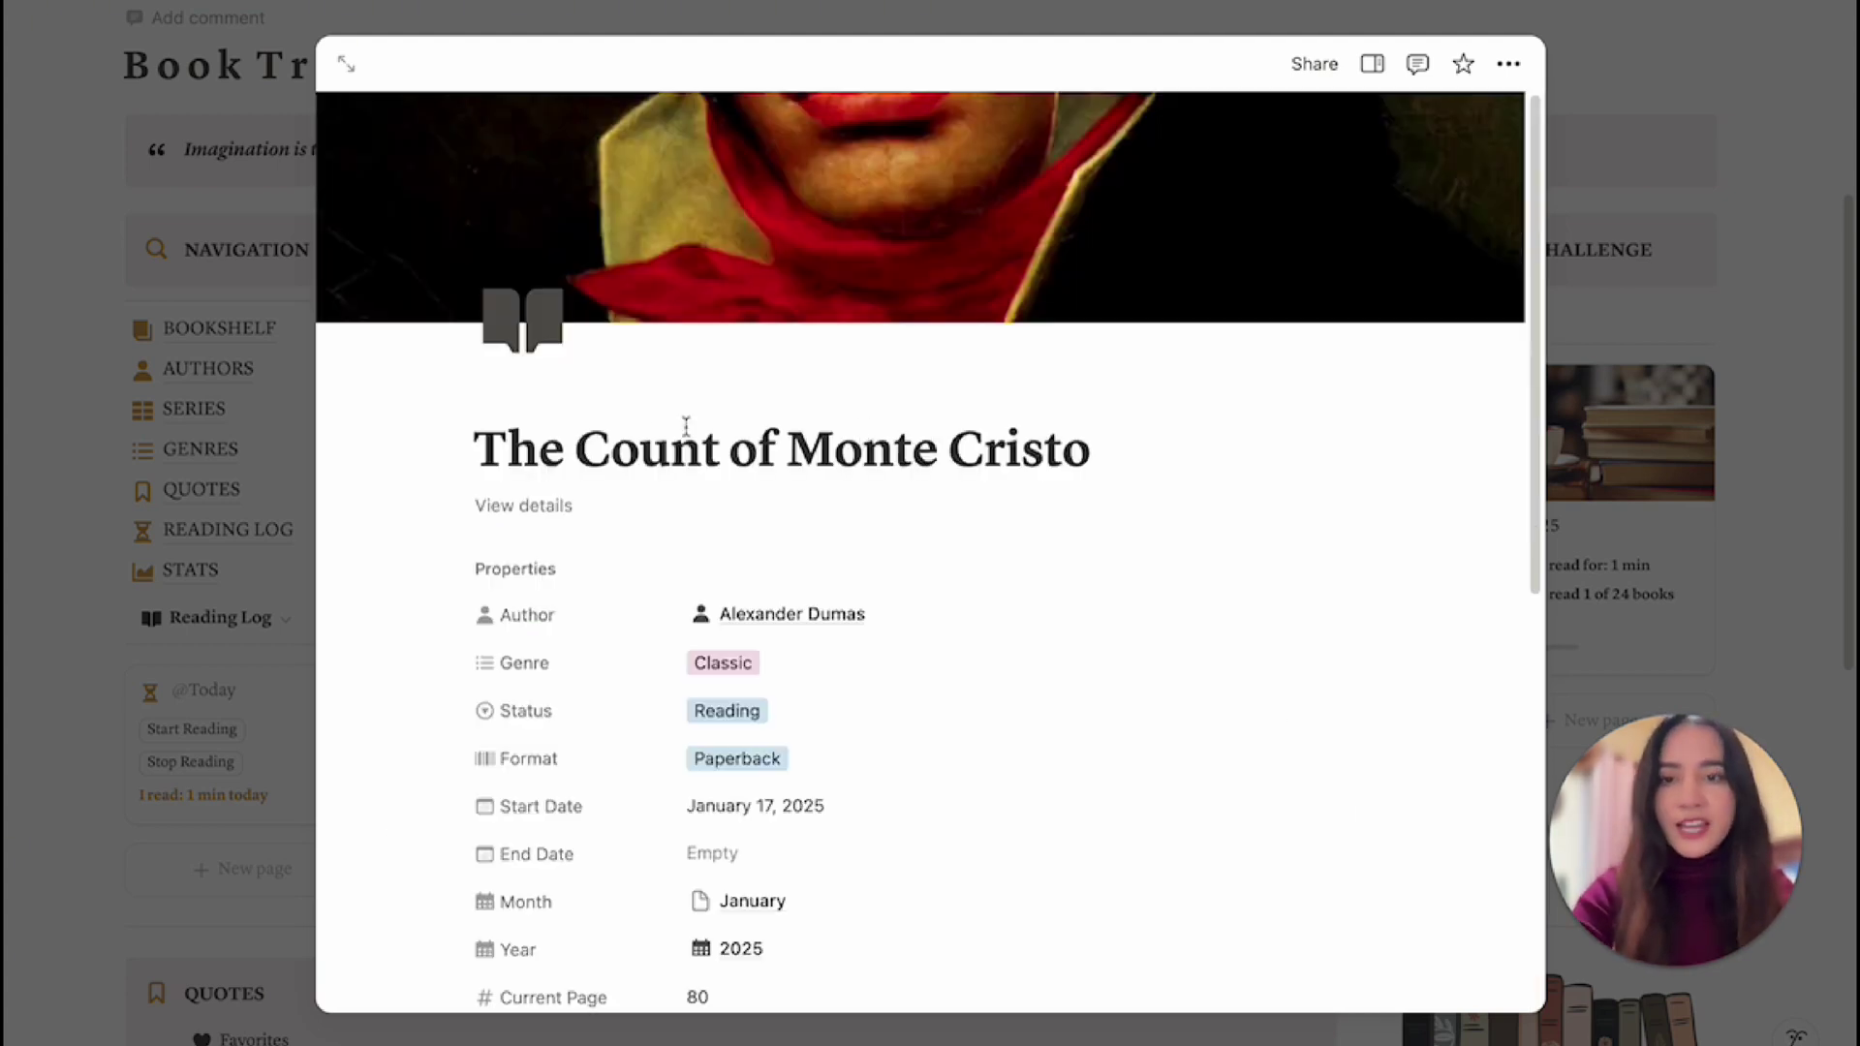
# Show the book's Notes/Thoughts details, then close the peek window back to the dashboard.
pyautogui.click(515, 508)
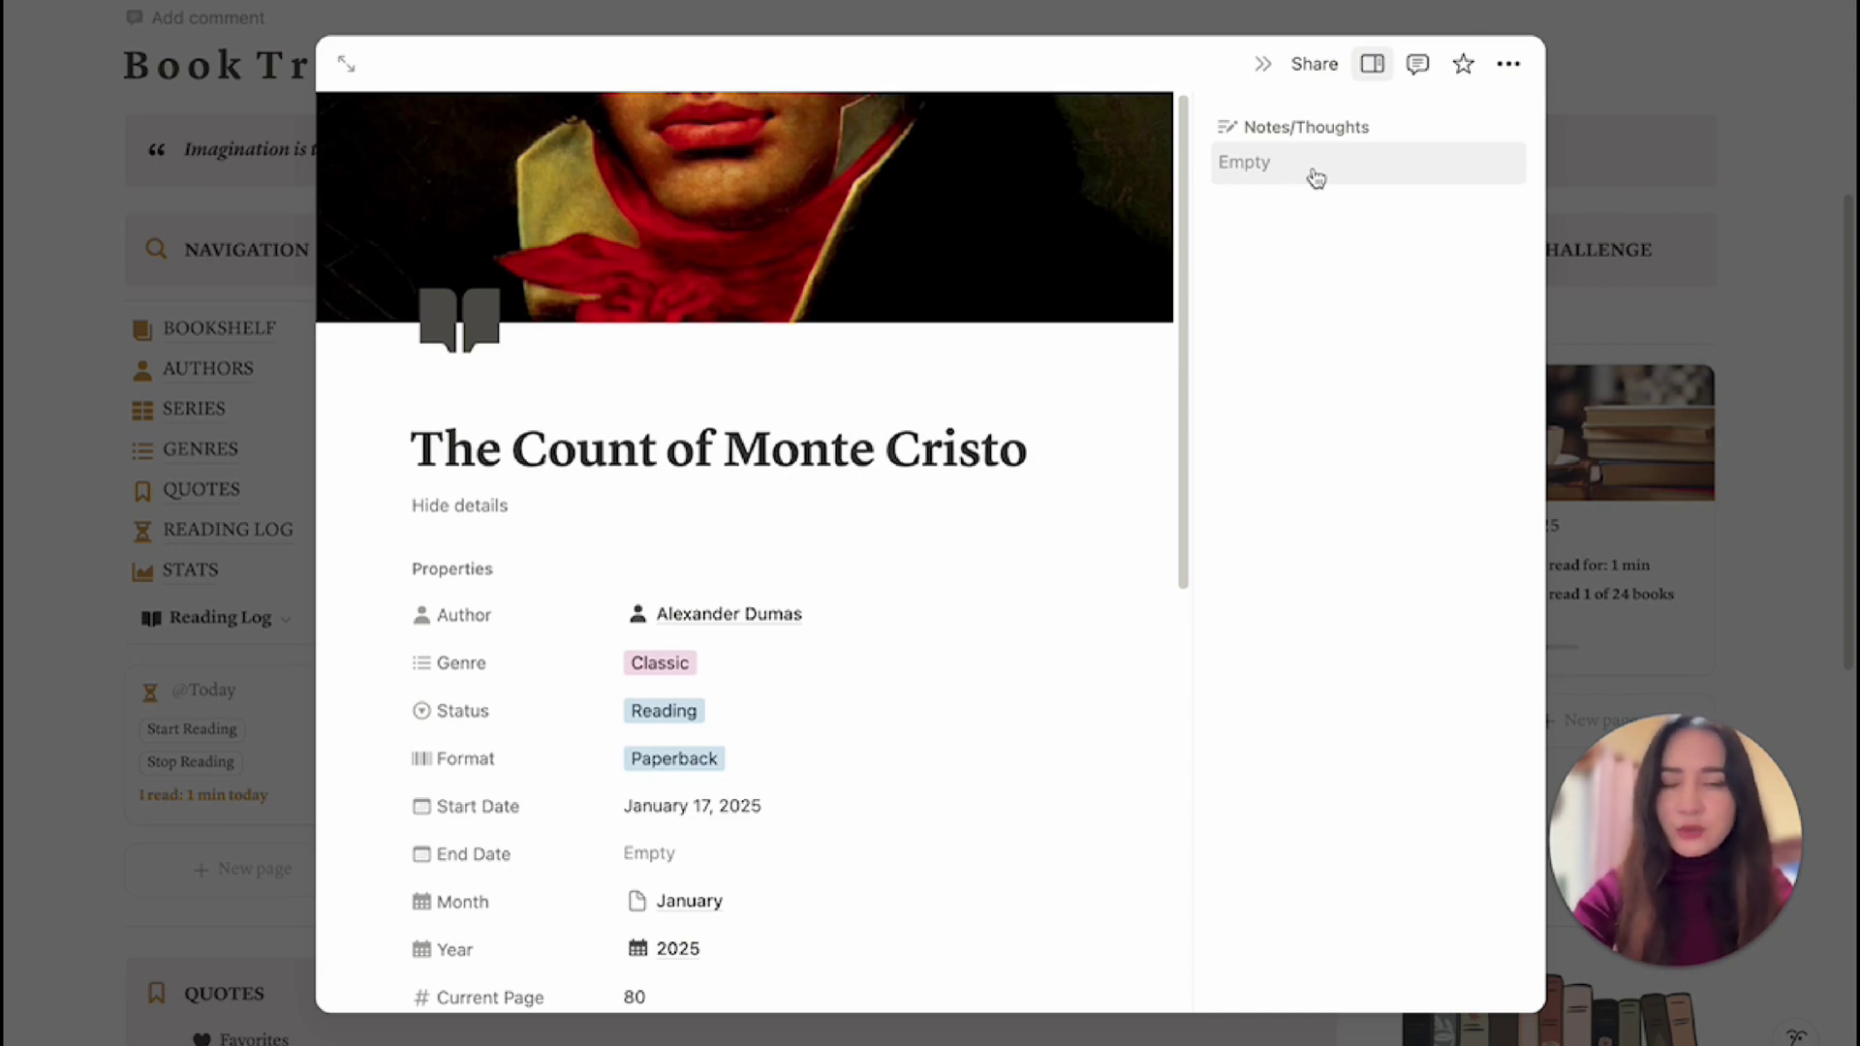
pyautogui.press('Escape')
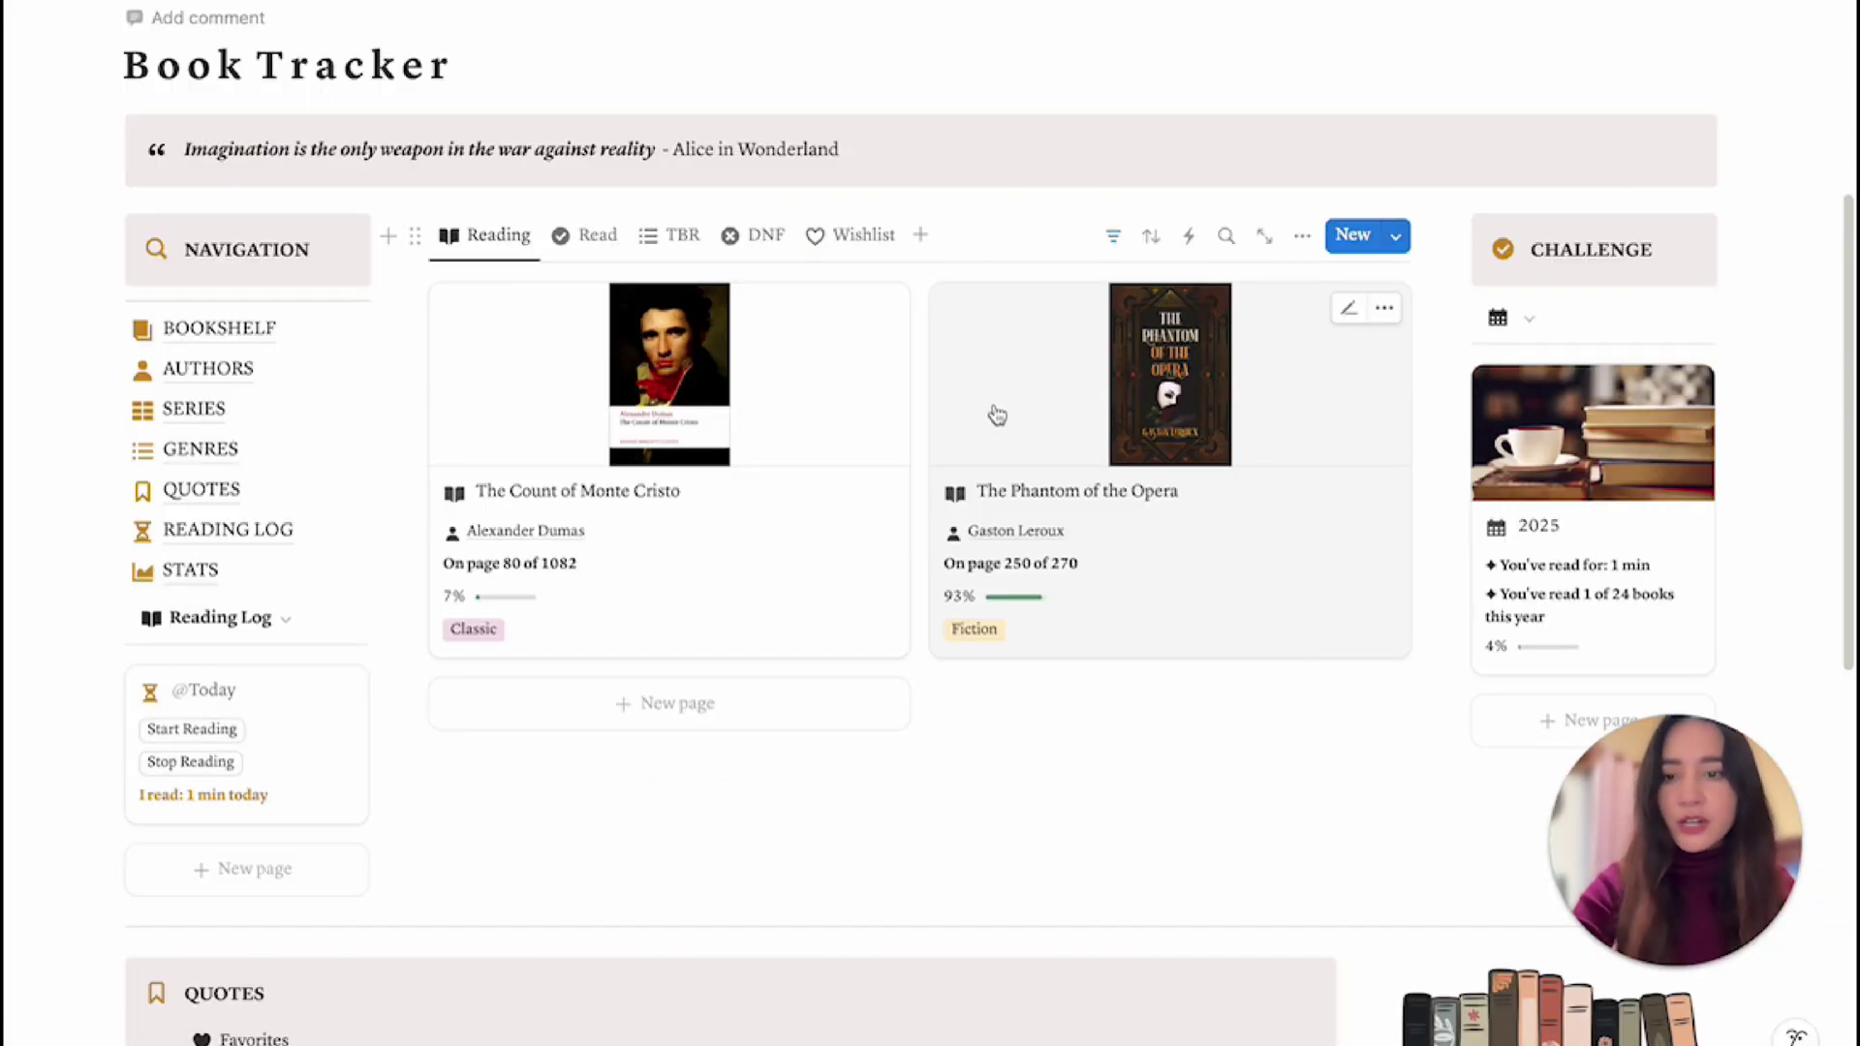
# Check the Reading view's filters, switch to Read books and briefly peek at Harry Potter.
pyautogui.click(1114, 242)
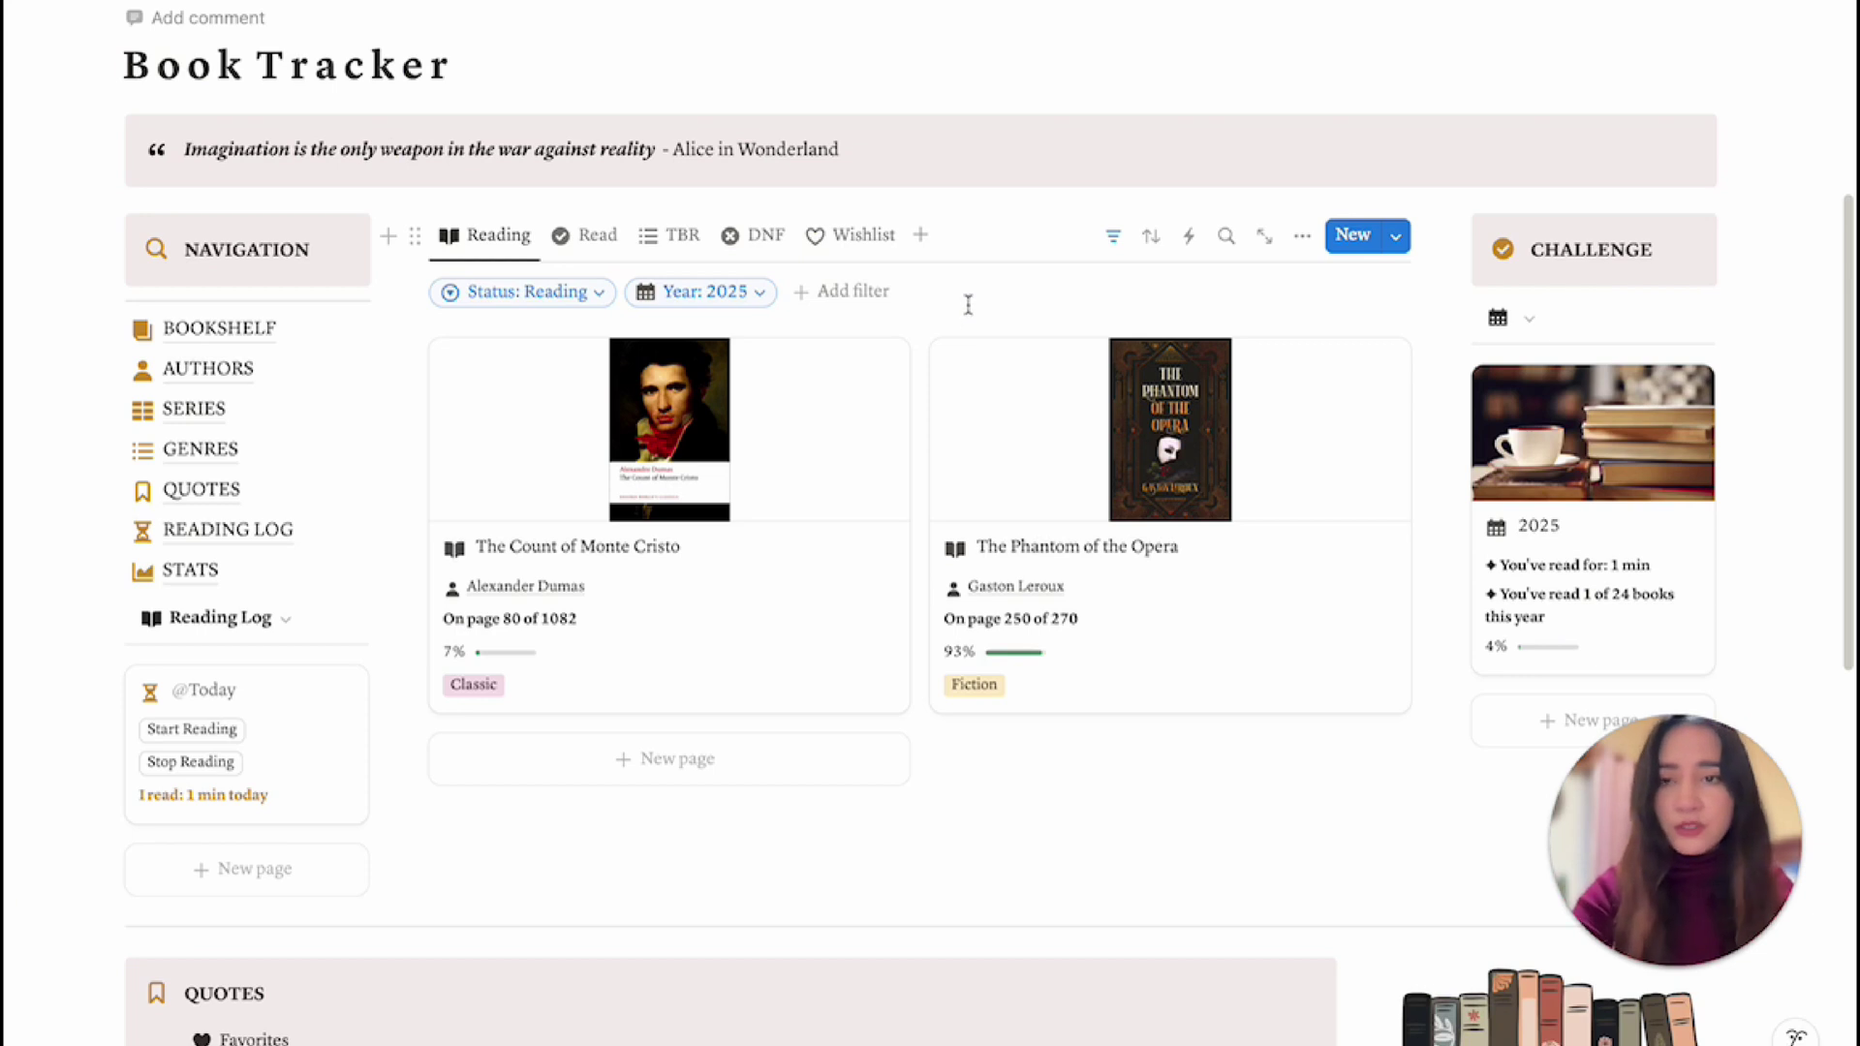
pyautogui.click(588, 241)
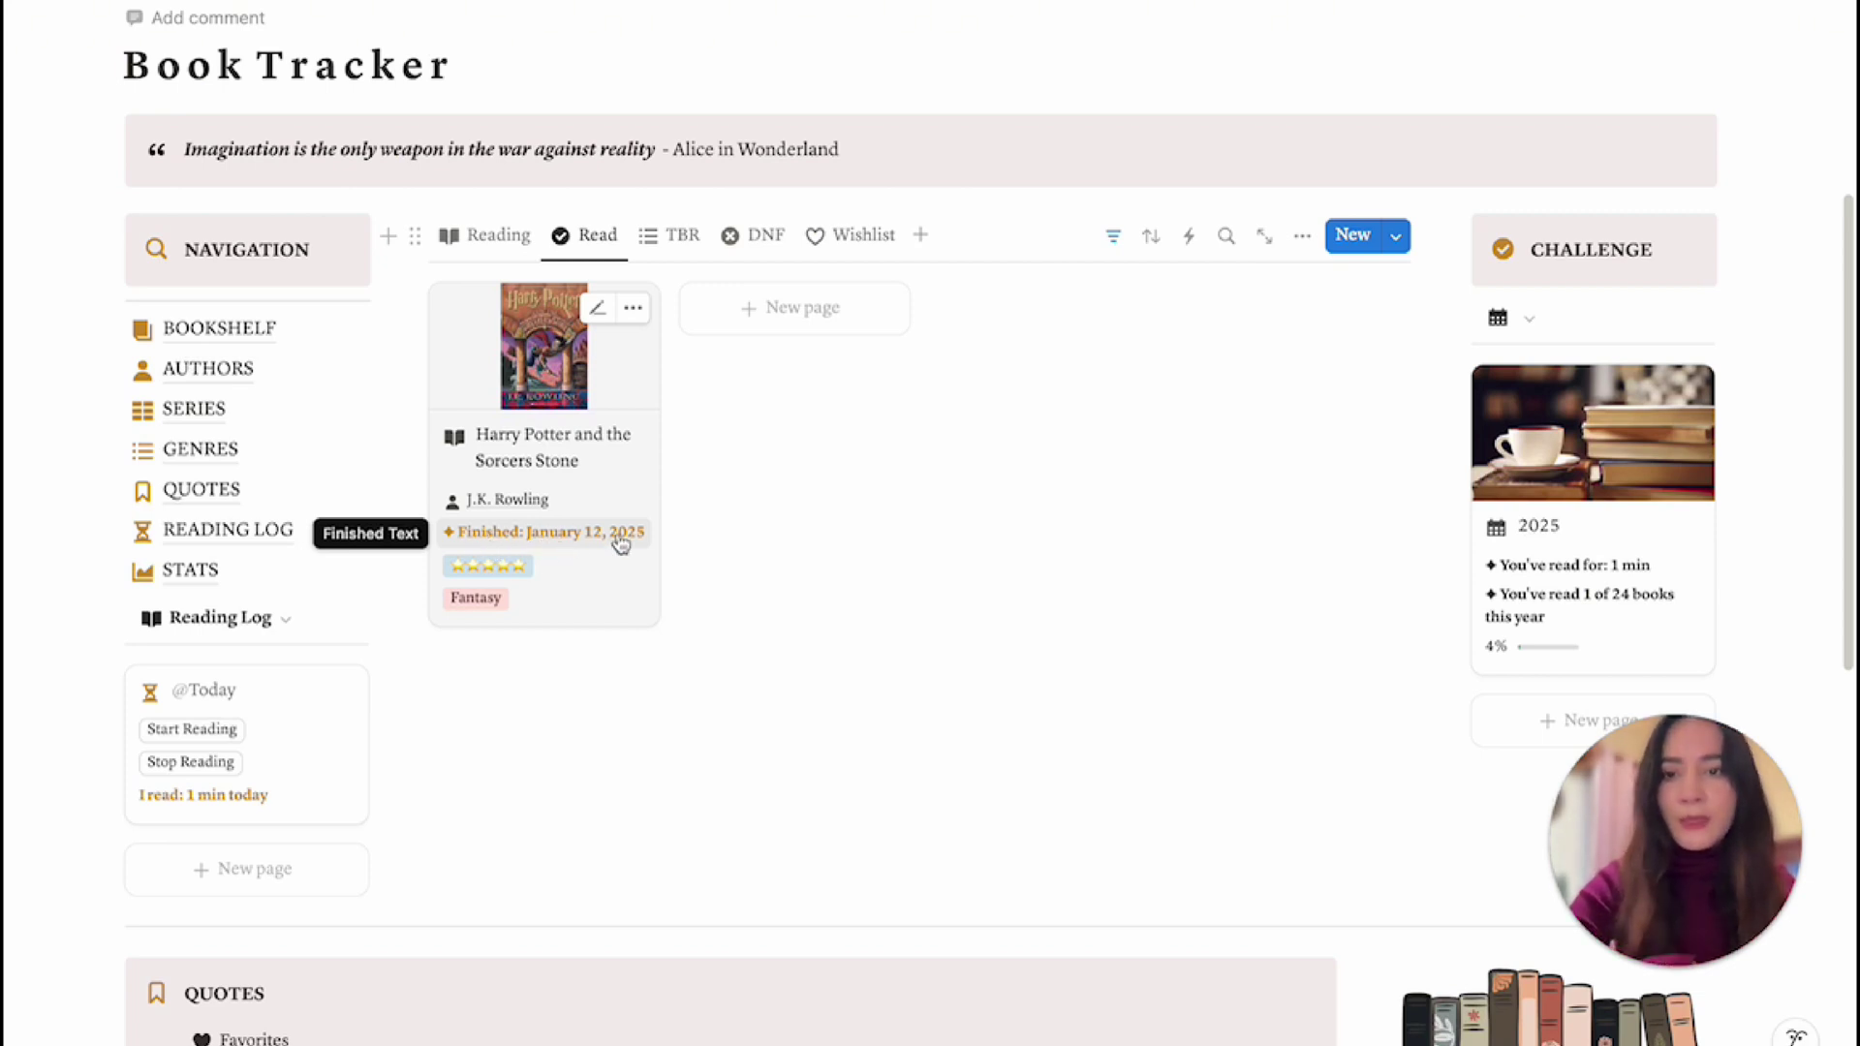
pyautogui.click(562, 548)
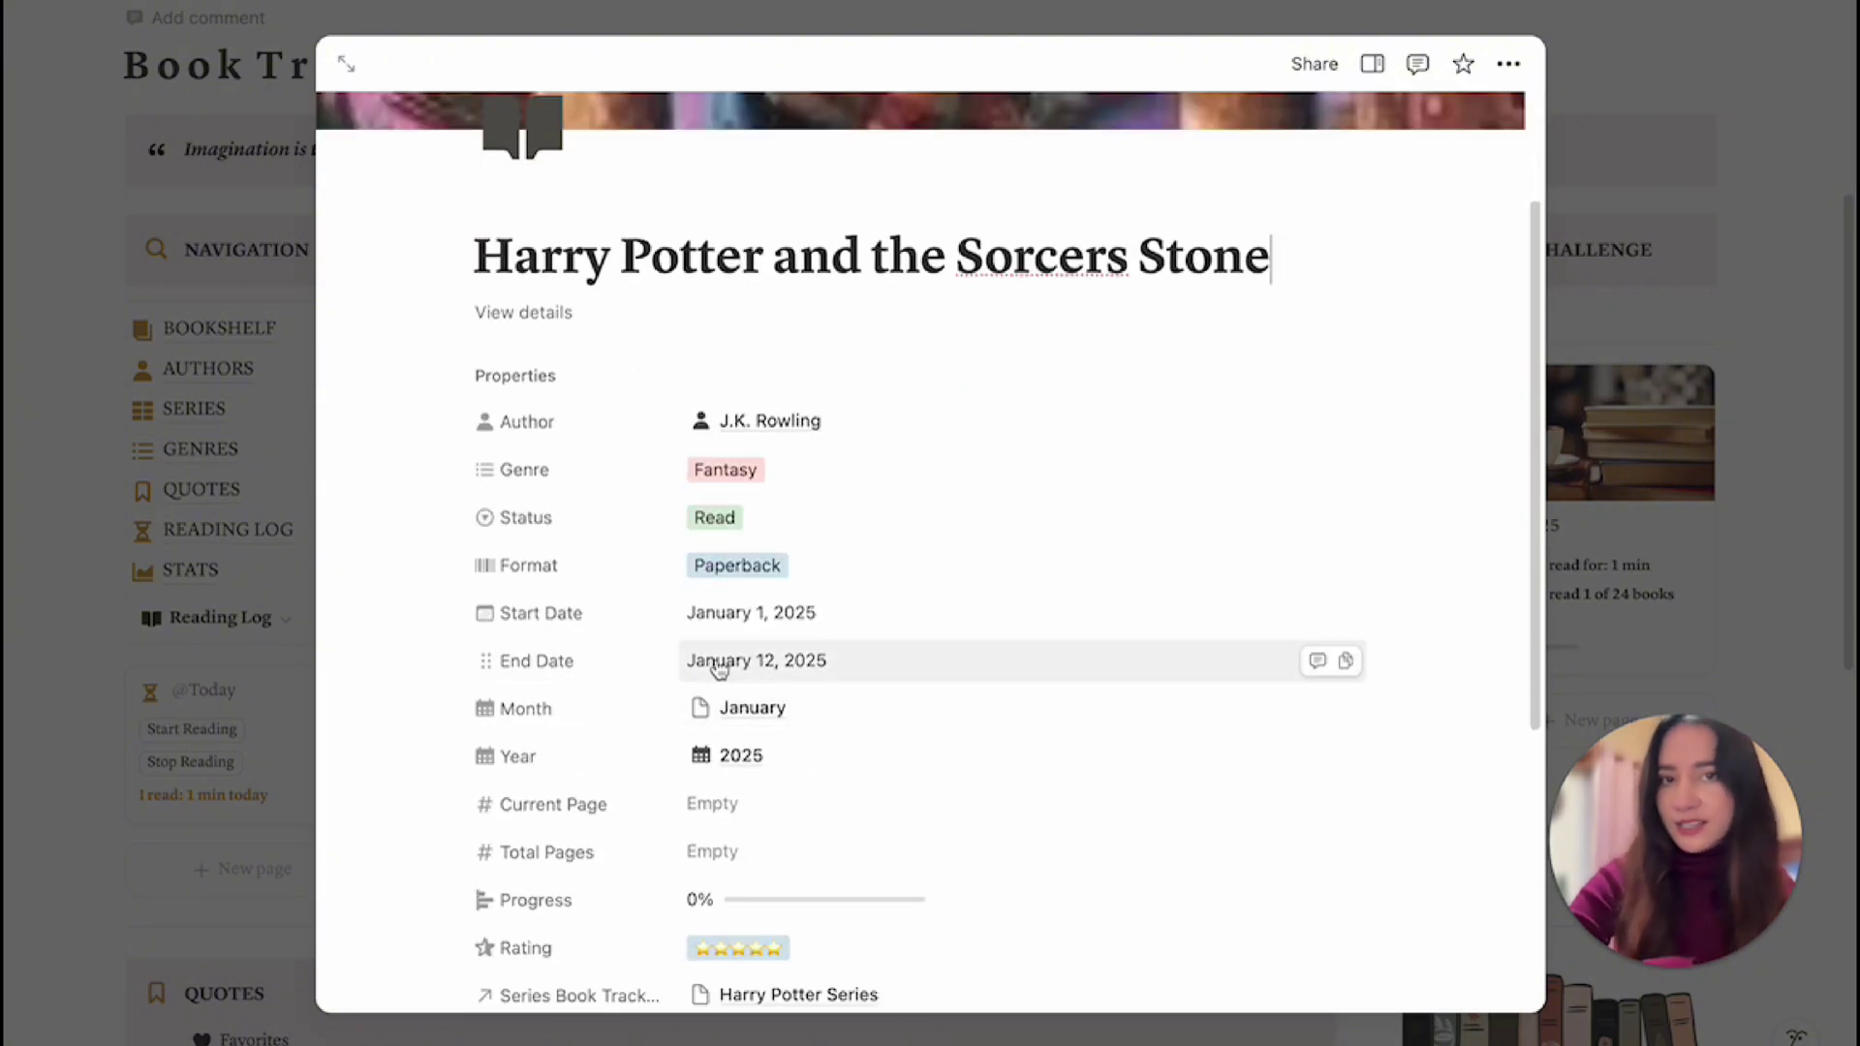
pyautogui.click(1615, 583)
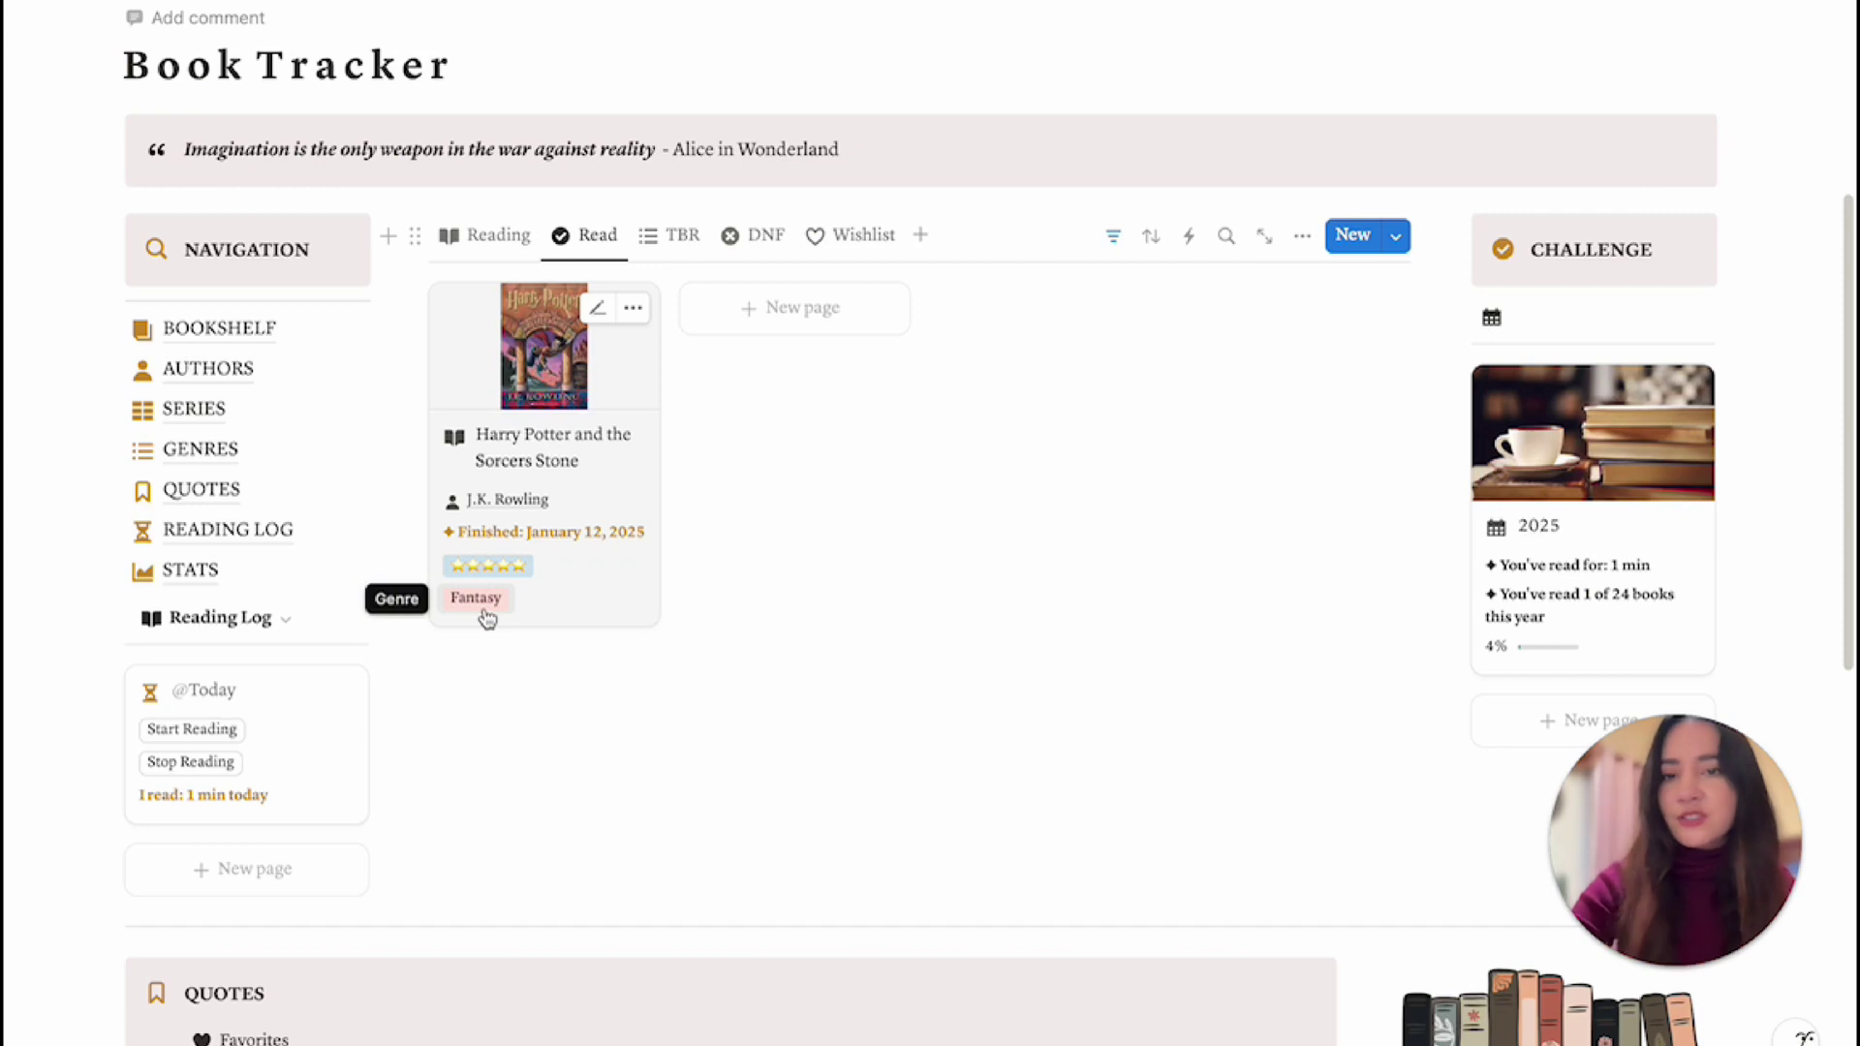
# Flip through the board's To Be Read, DNF and Wishlist views.
pyautogui.click(674, 234)
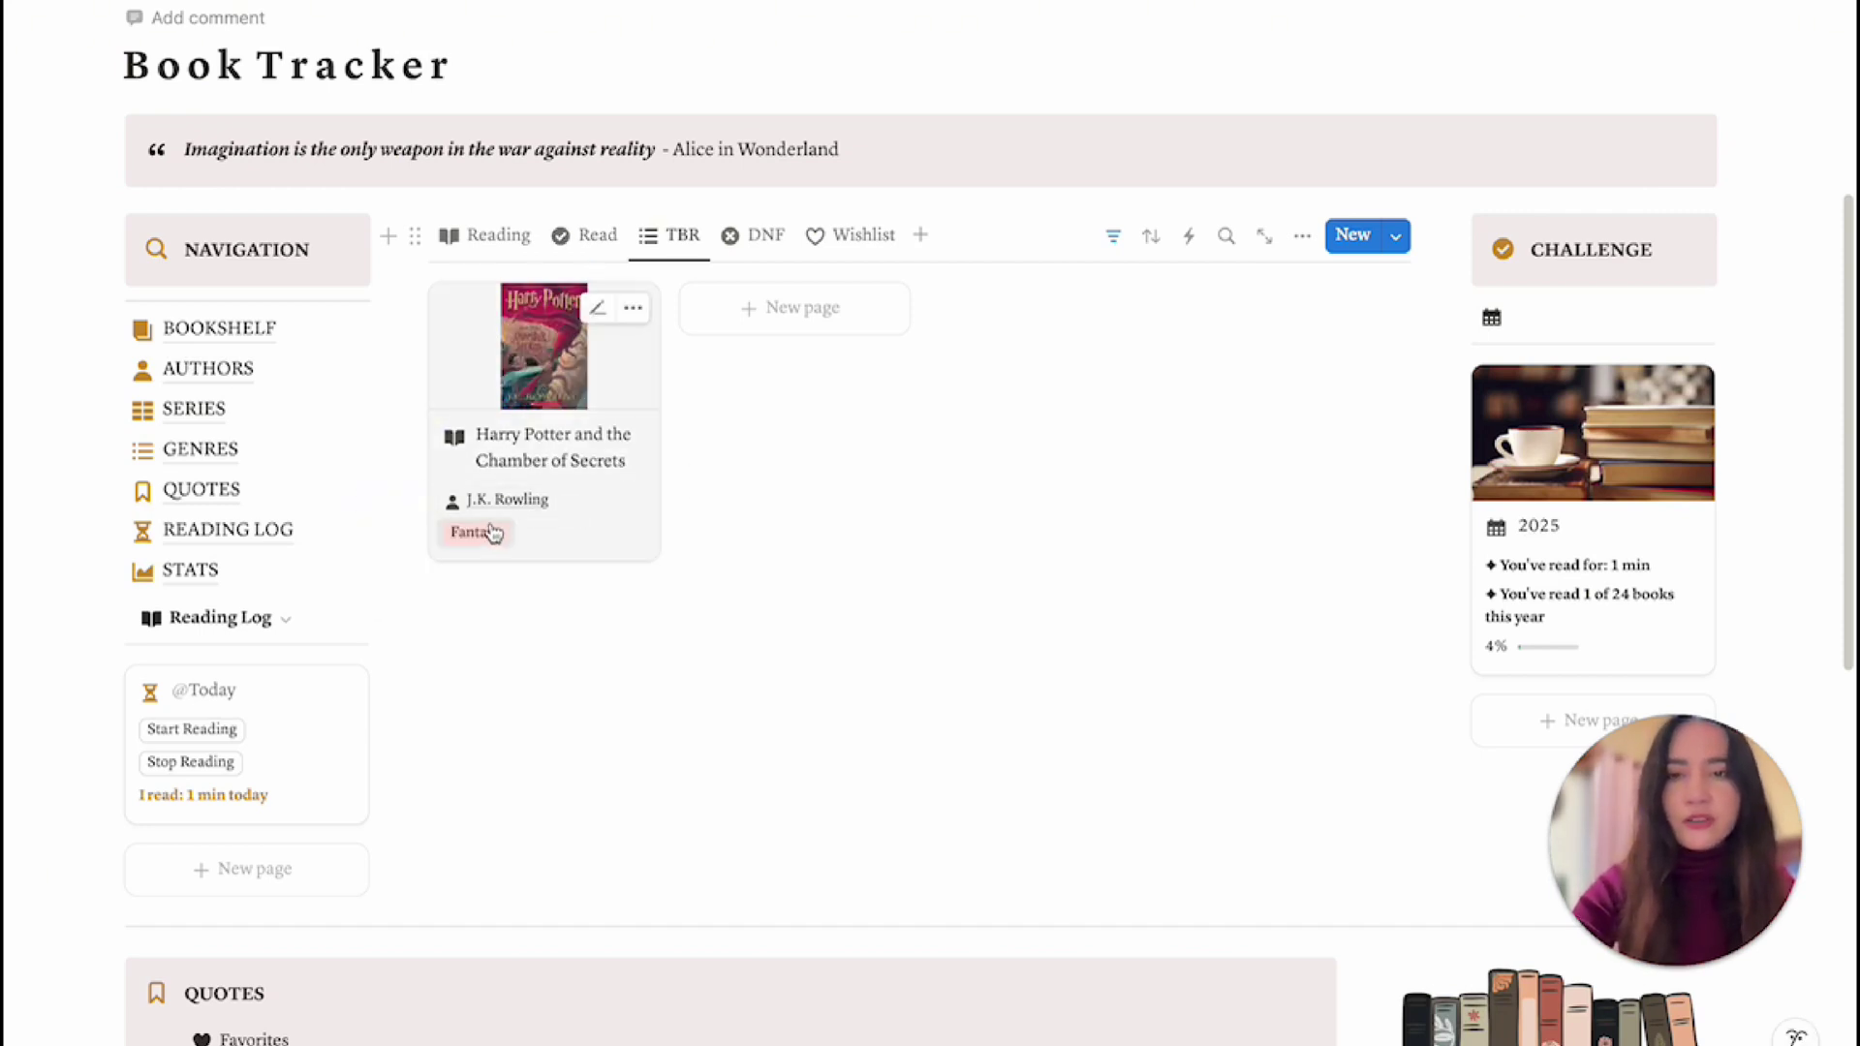
pyautogui.click(755, 235)
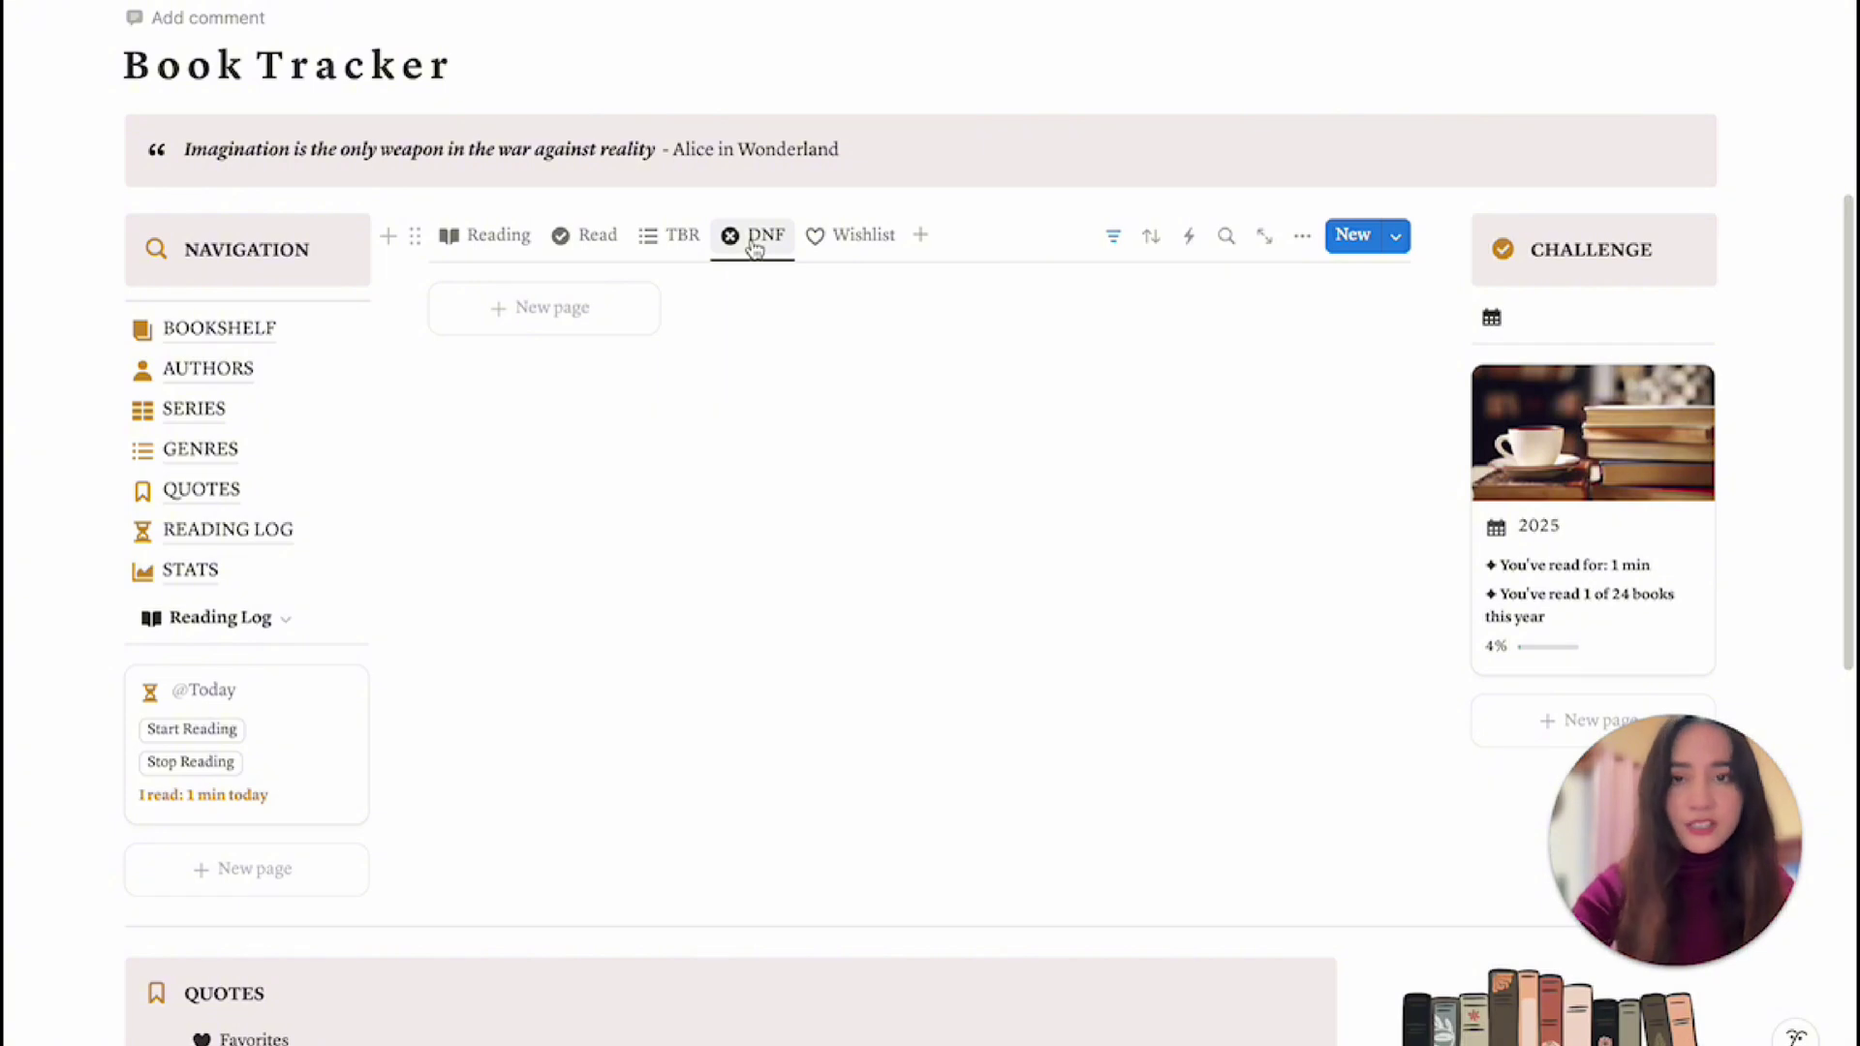
pyautogui.click(858, 235)
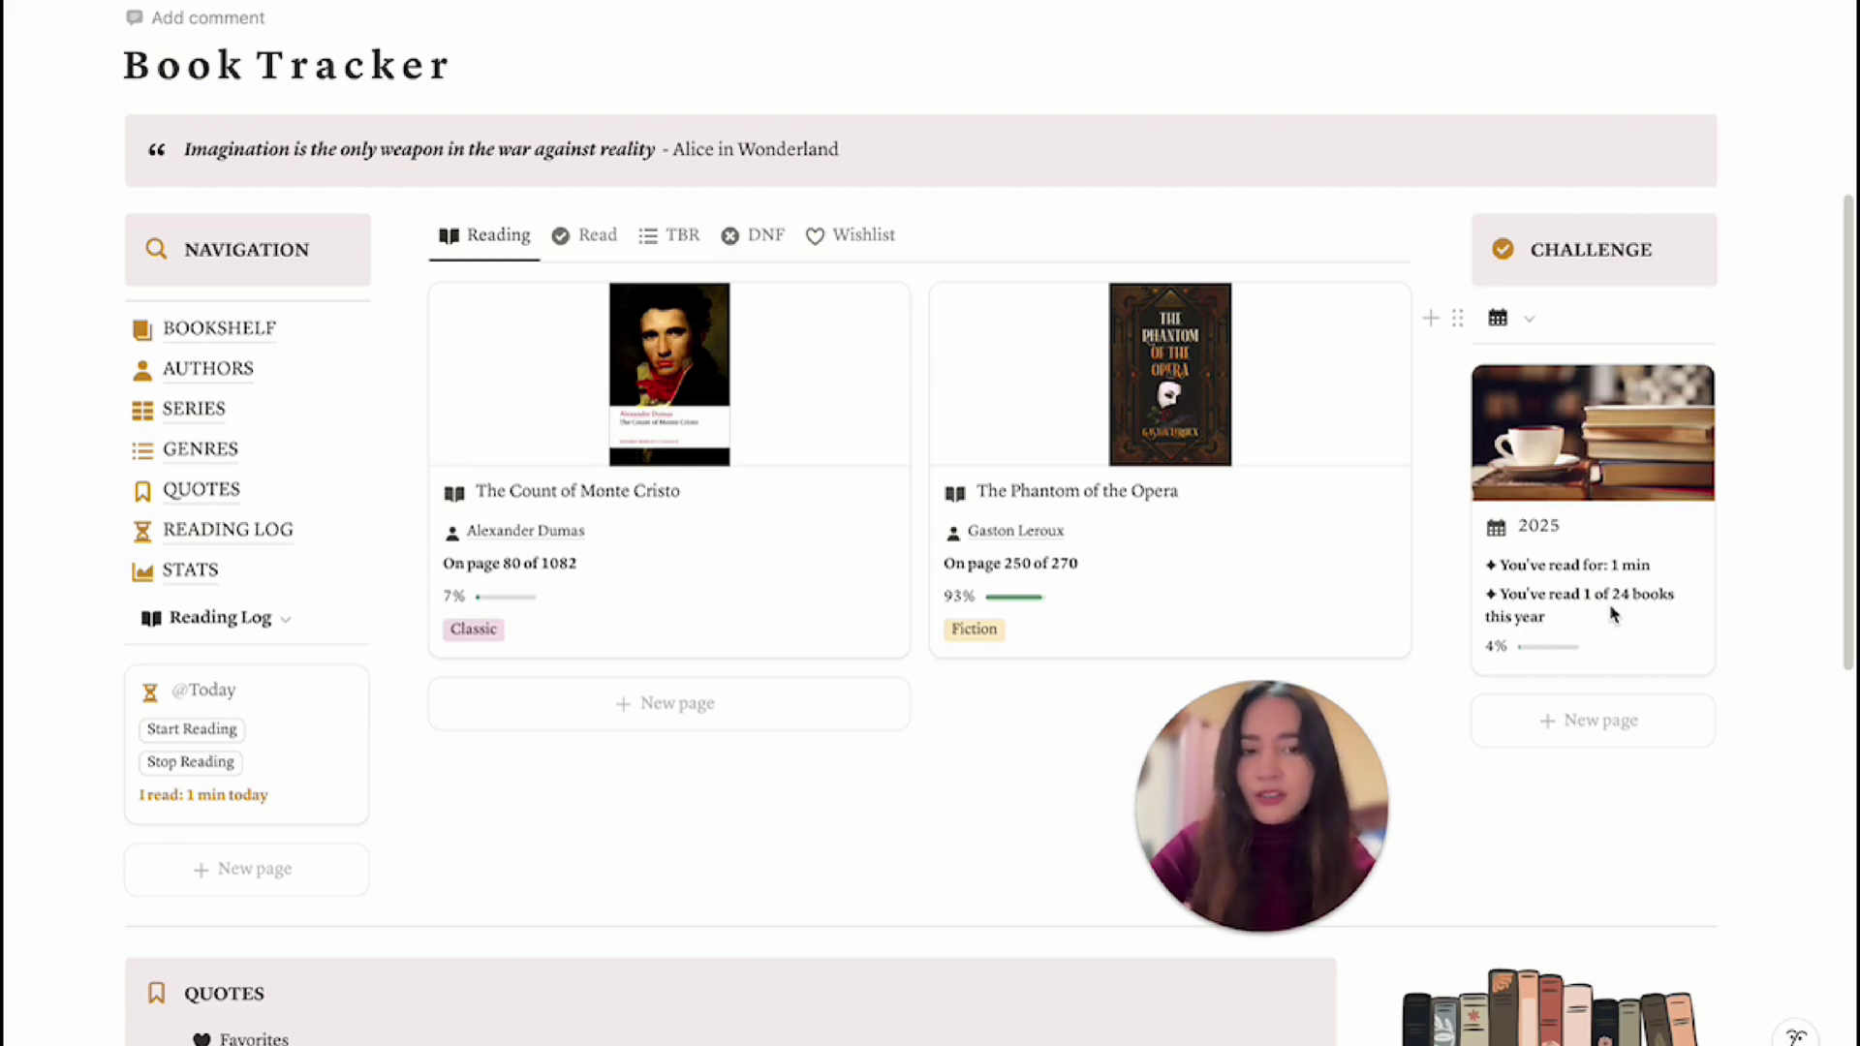
# Scroll down the homepage to the Quotes, Genres and Month by Month sections.
pyautogui.scroll(-5, 1019, 503)
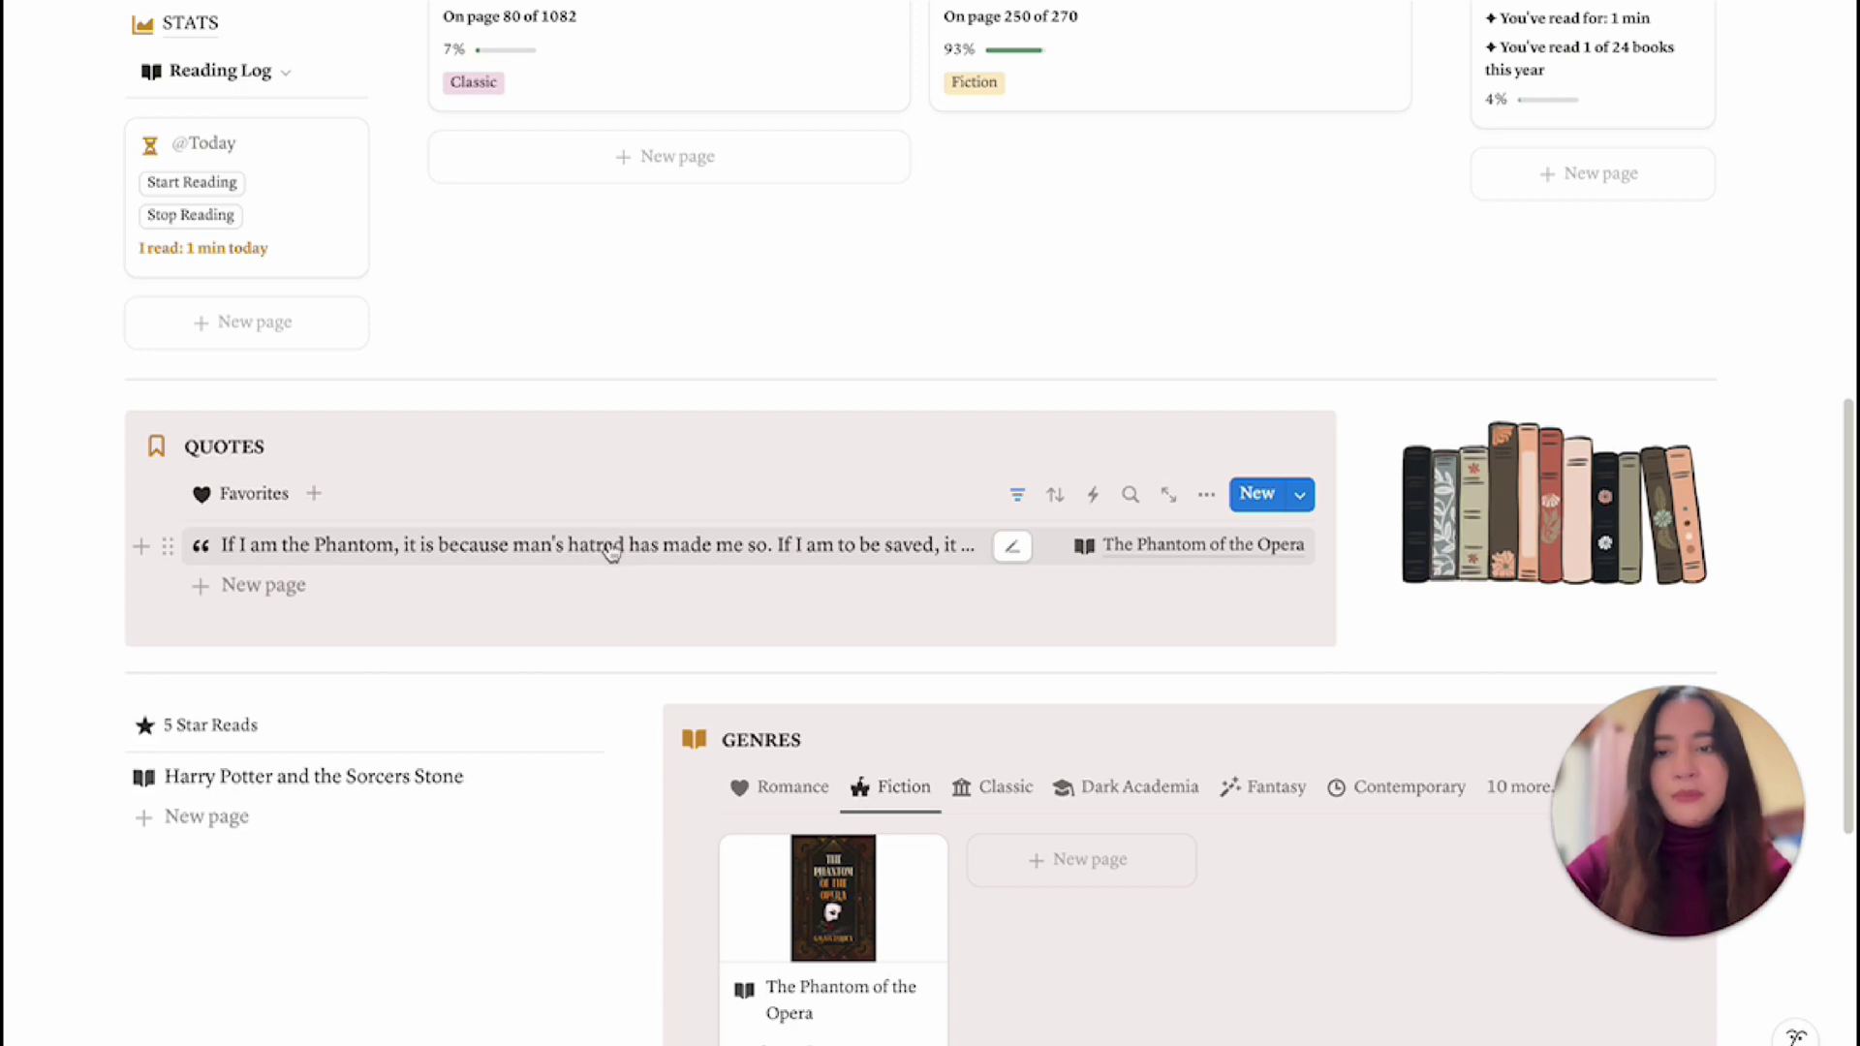
pyautogui.scroll(-2, 759, 540)
pyautogui.scroll(-3, 763, 540)
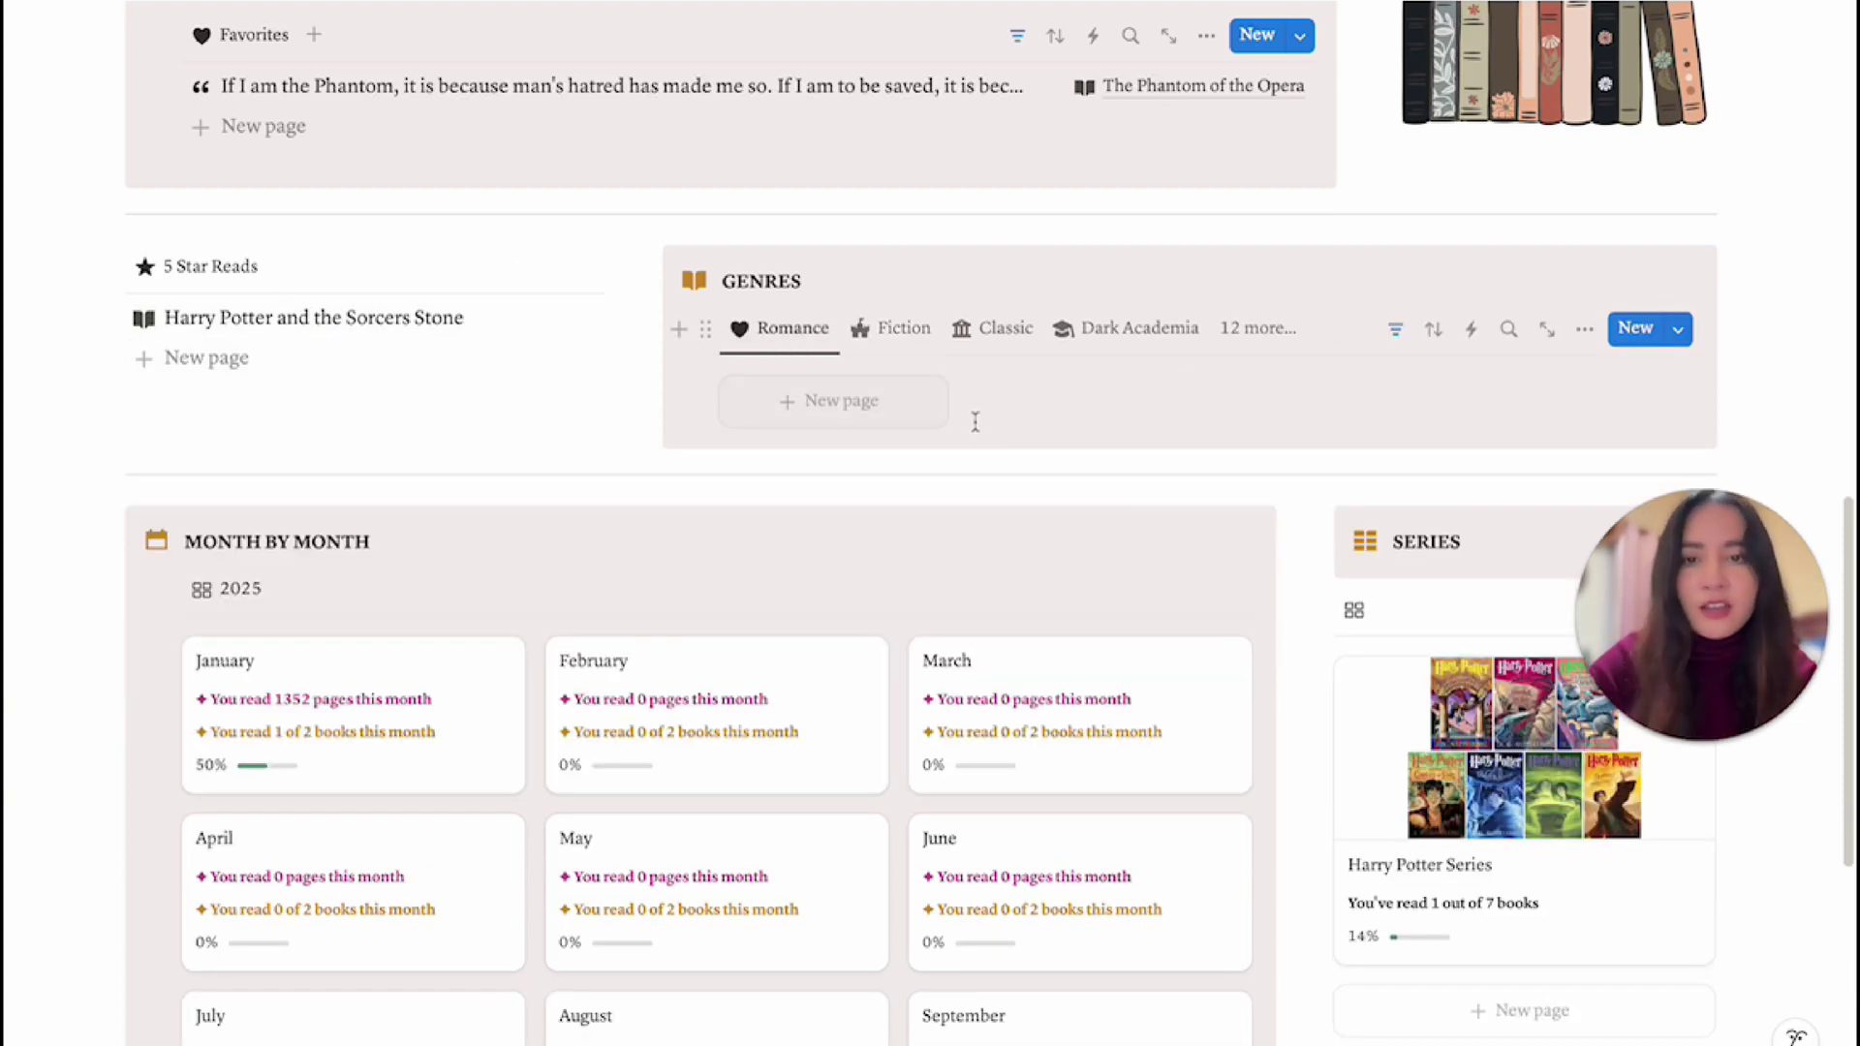
# Cycle through the Fiction, Classic, Dark Academia and extra genre views, ending on Fiction.
pyautogui.click(910, 339)
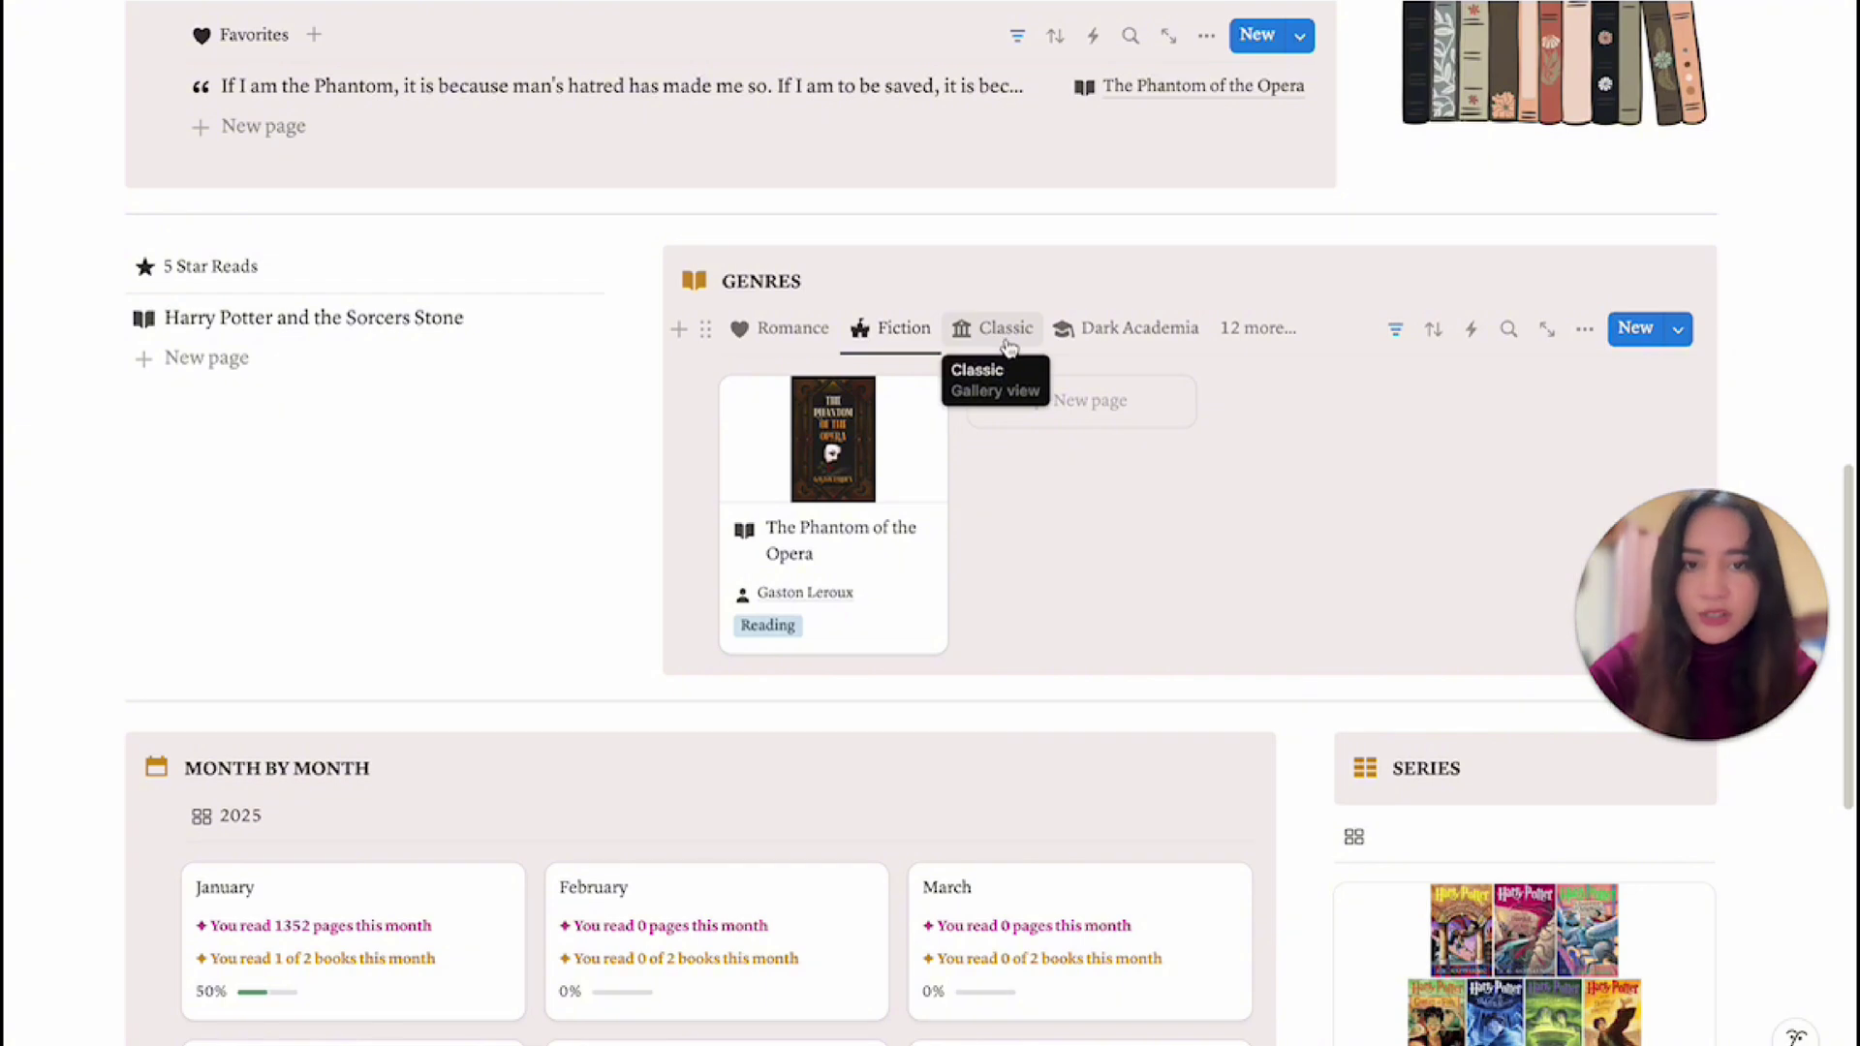
pyautogui.click(1003, 344)
pyautogui.click(1129, 334)
pyautogui.click(1258, 328)
pyautogui.click(1162, 486)
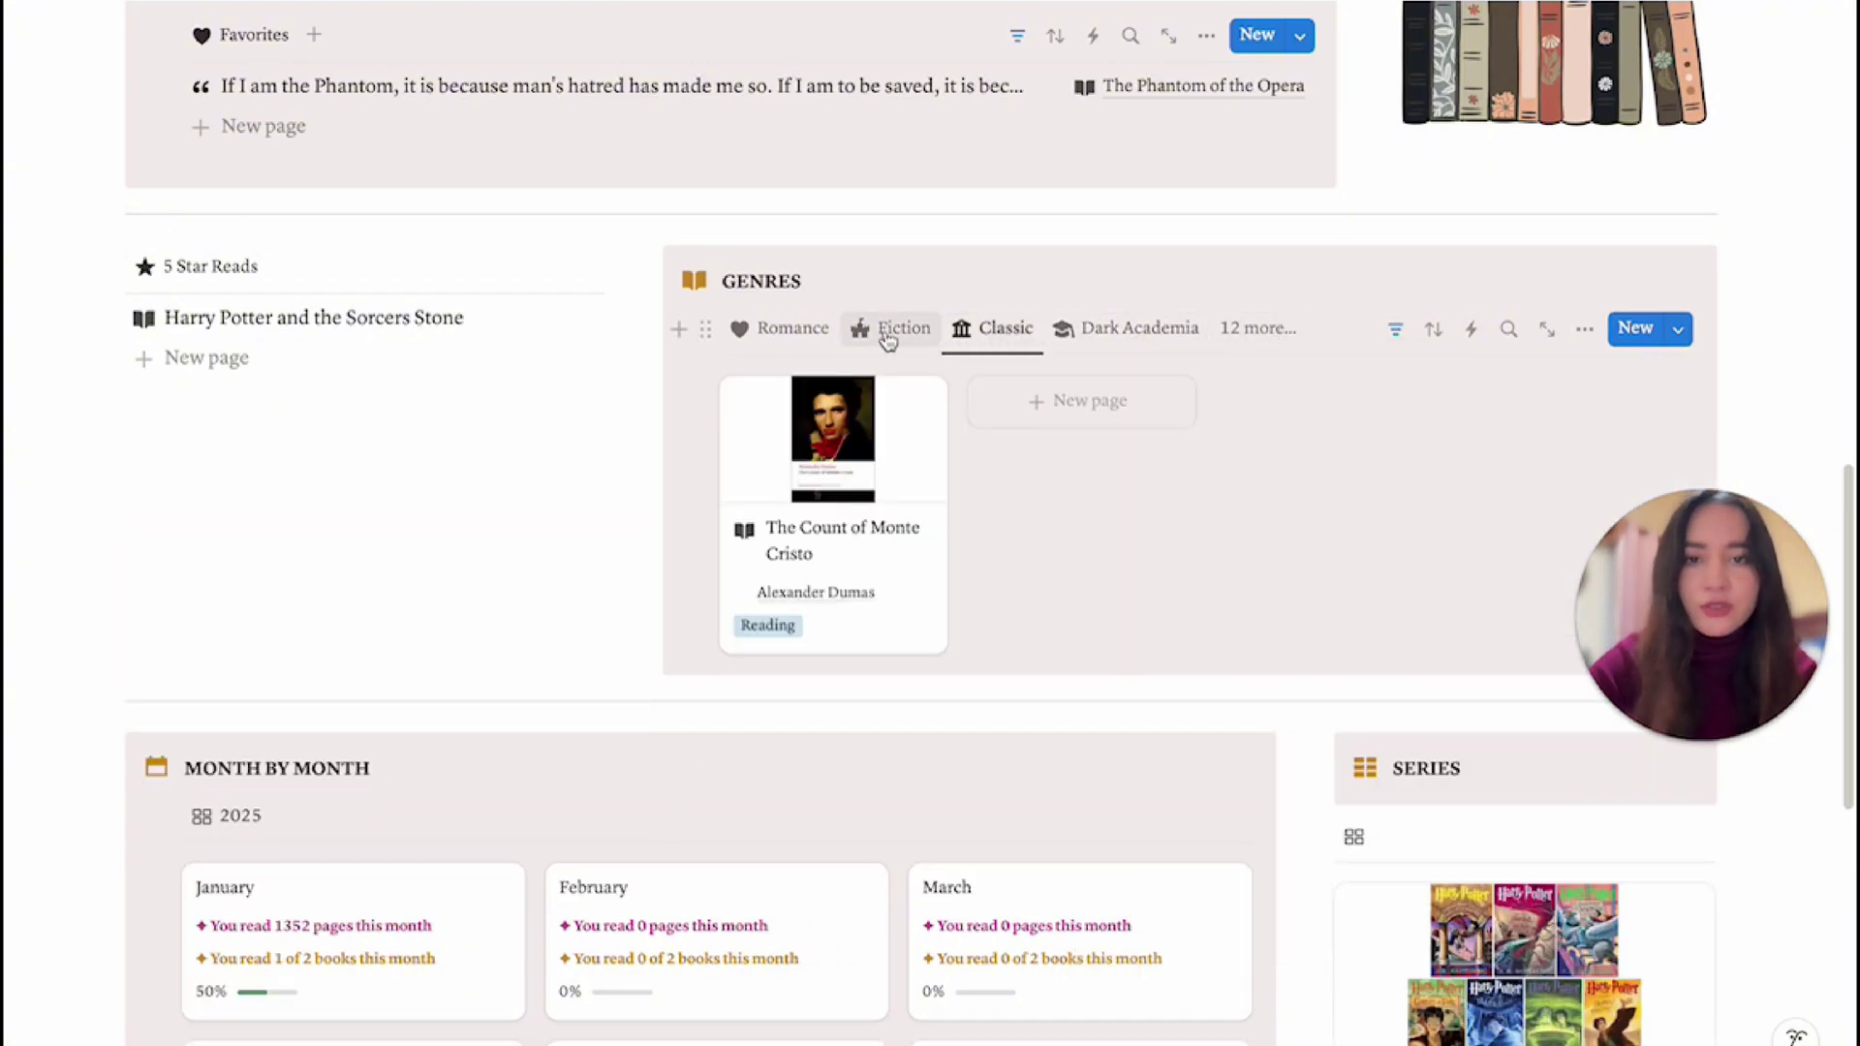
pyautogui.click(897, 330)
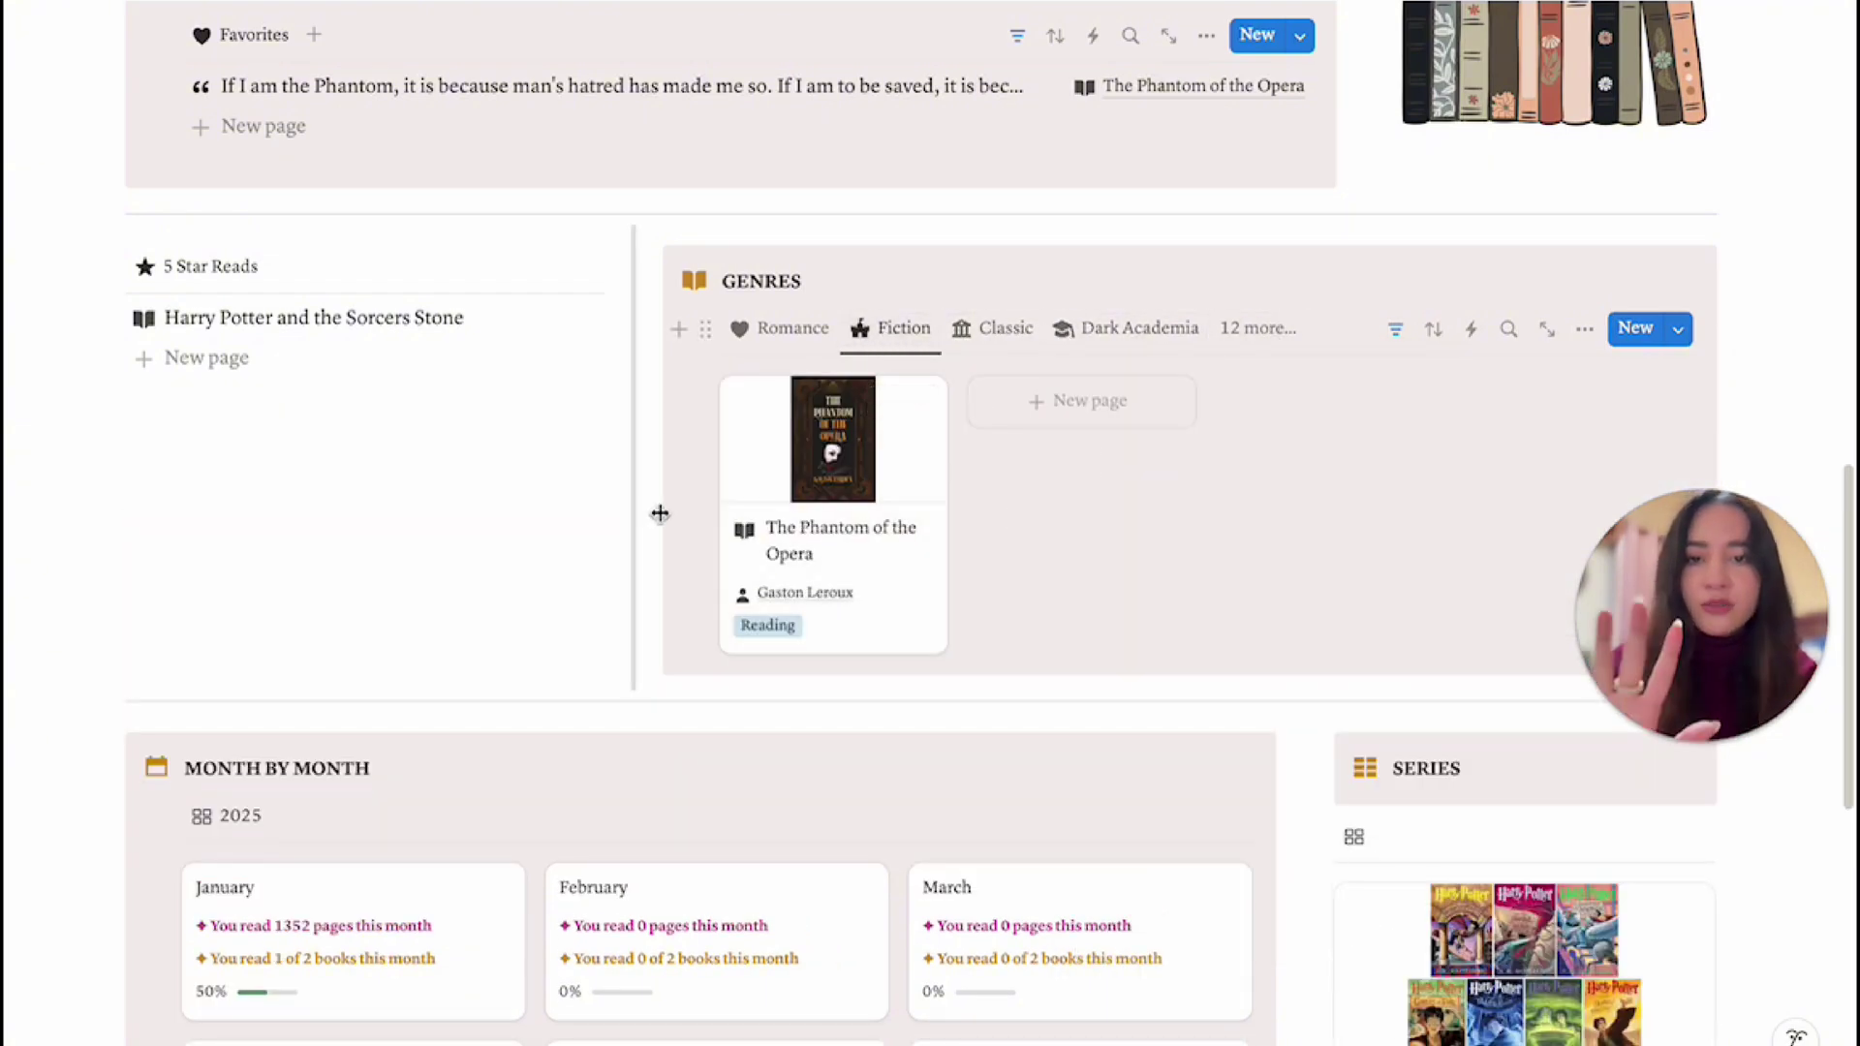
pyautogui.scroll(-5, 892, 568)
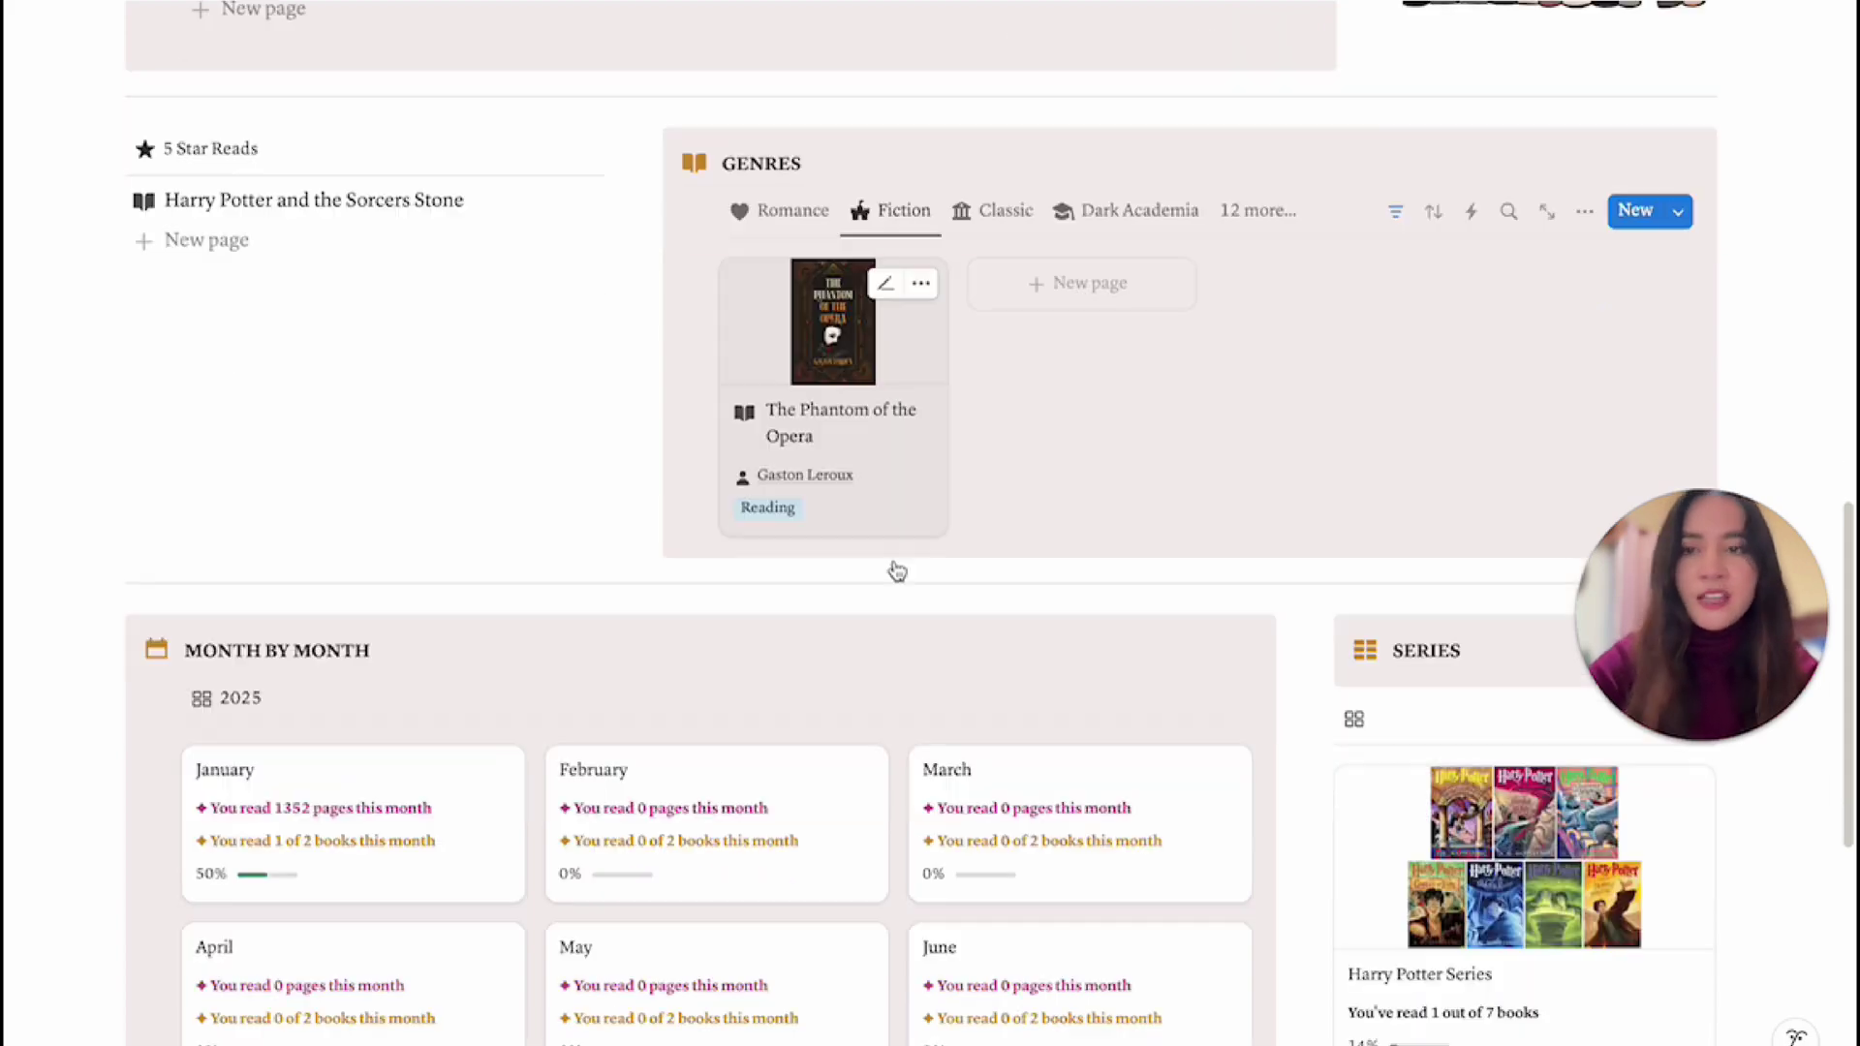
pyautogui.scroll(-3, 892, 562)
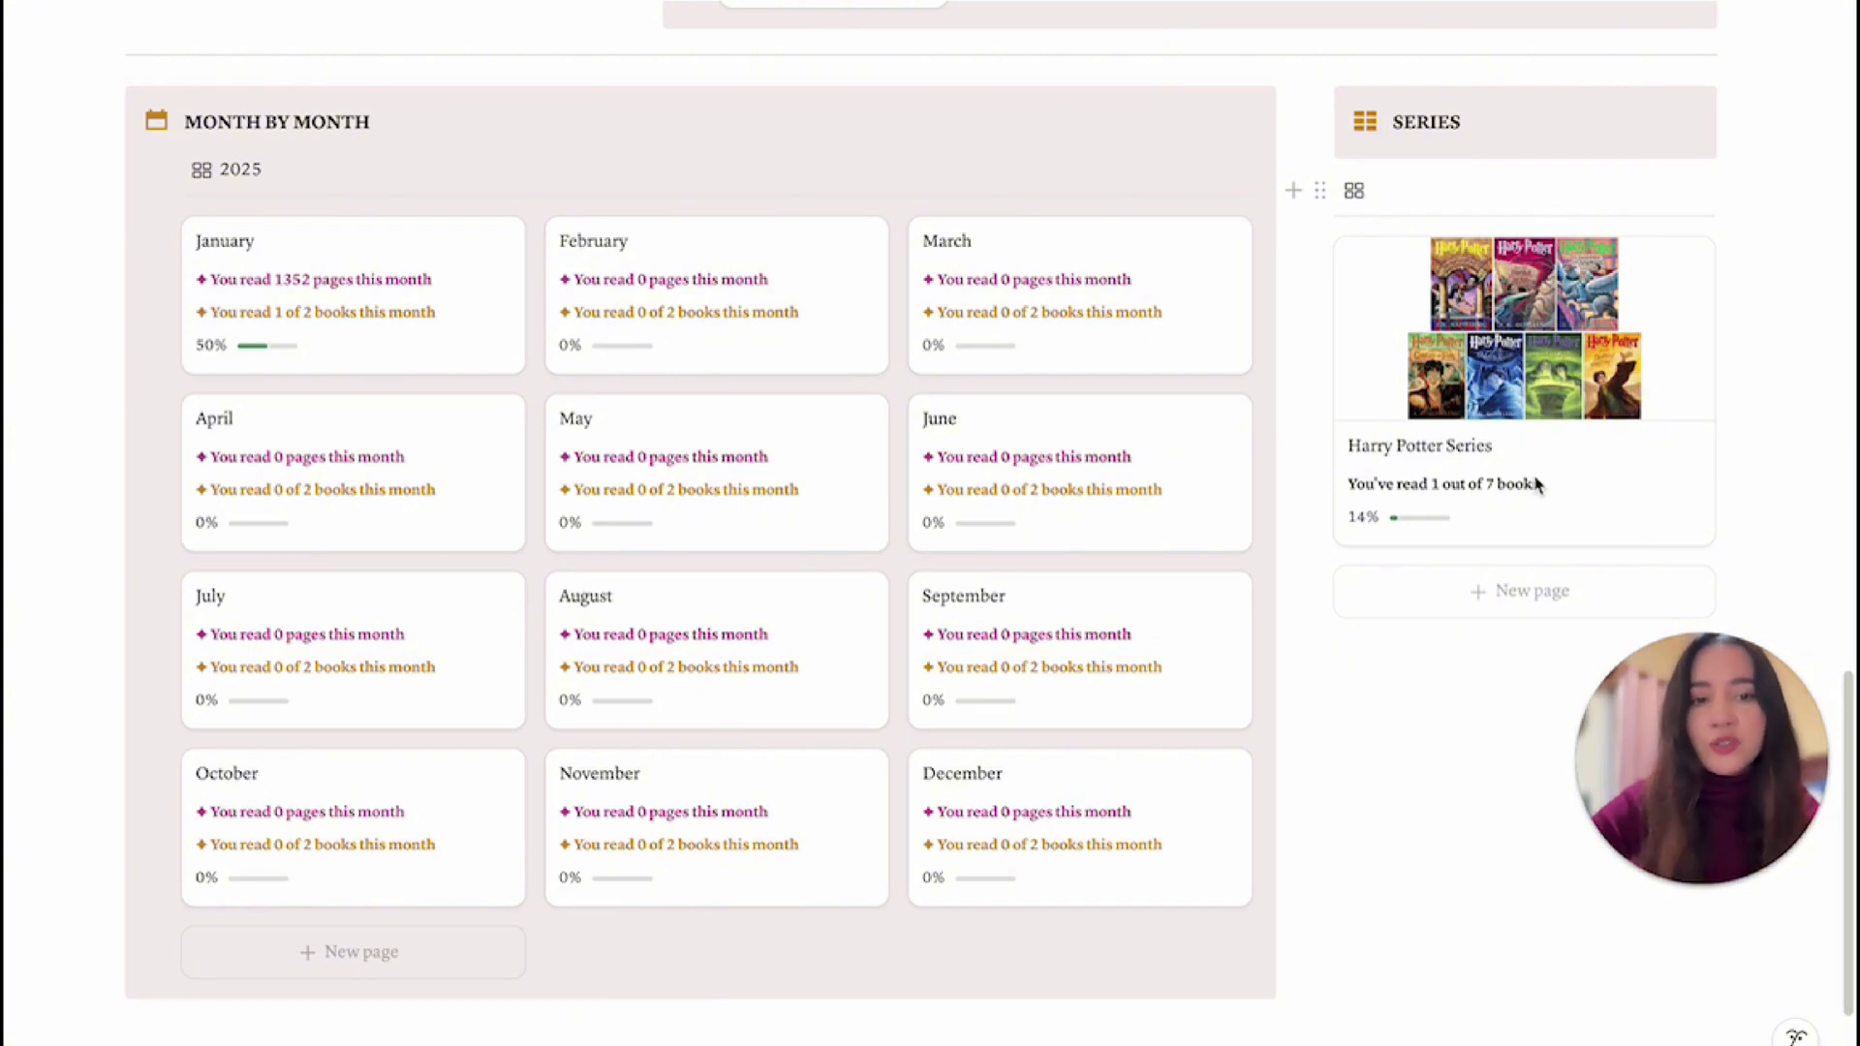
pyautogui.scroll(20, 1112, 760)
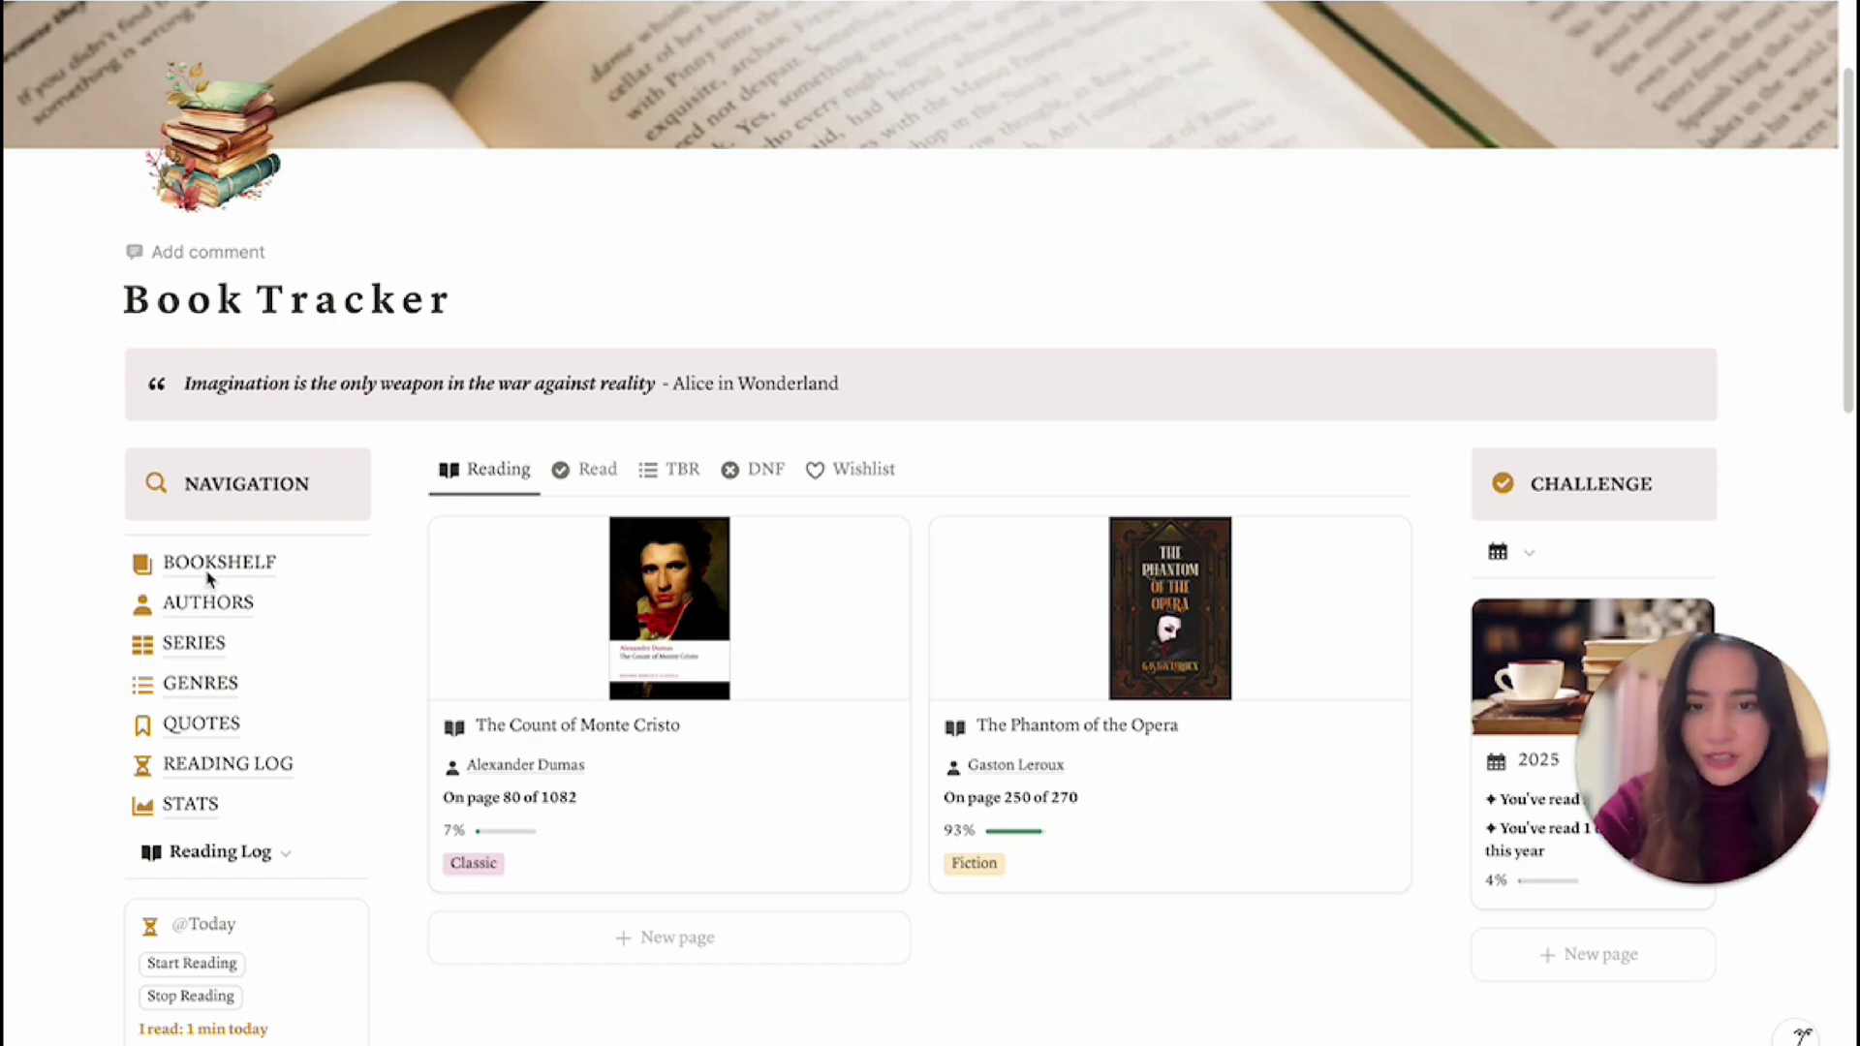
pyautogui.scroll(3, 203, 581)
# Open the Bookshelf database and scroll across its status, date and progress columns.
pyautogui.click(242, 772)
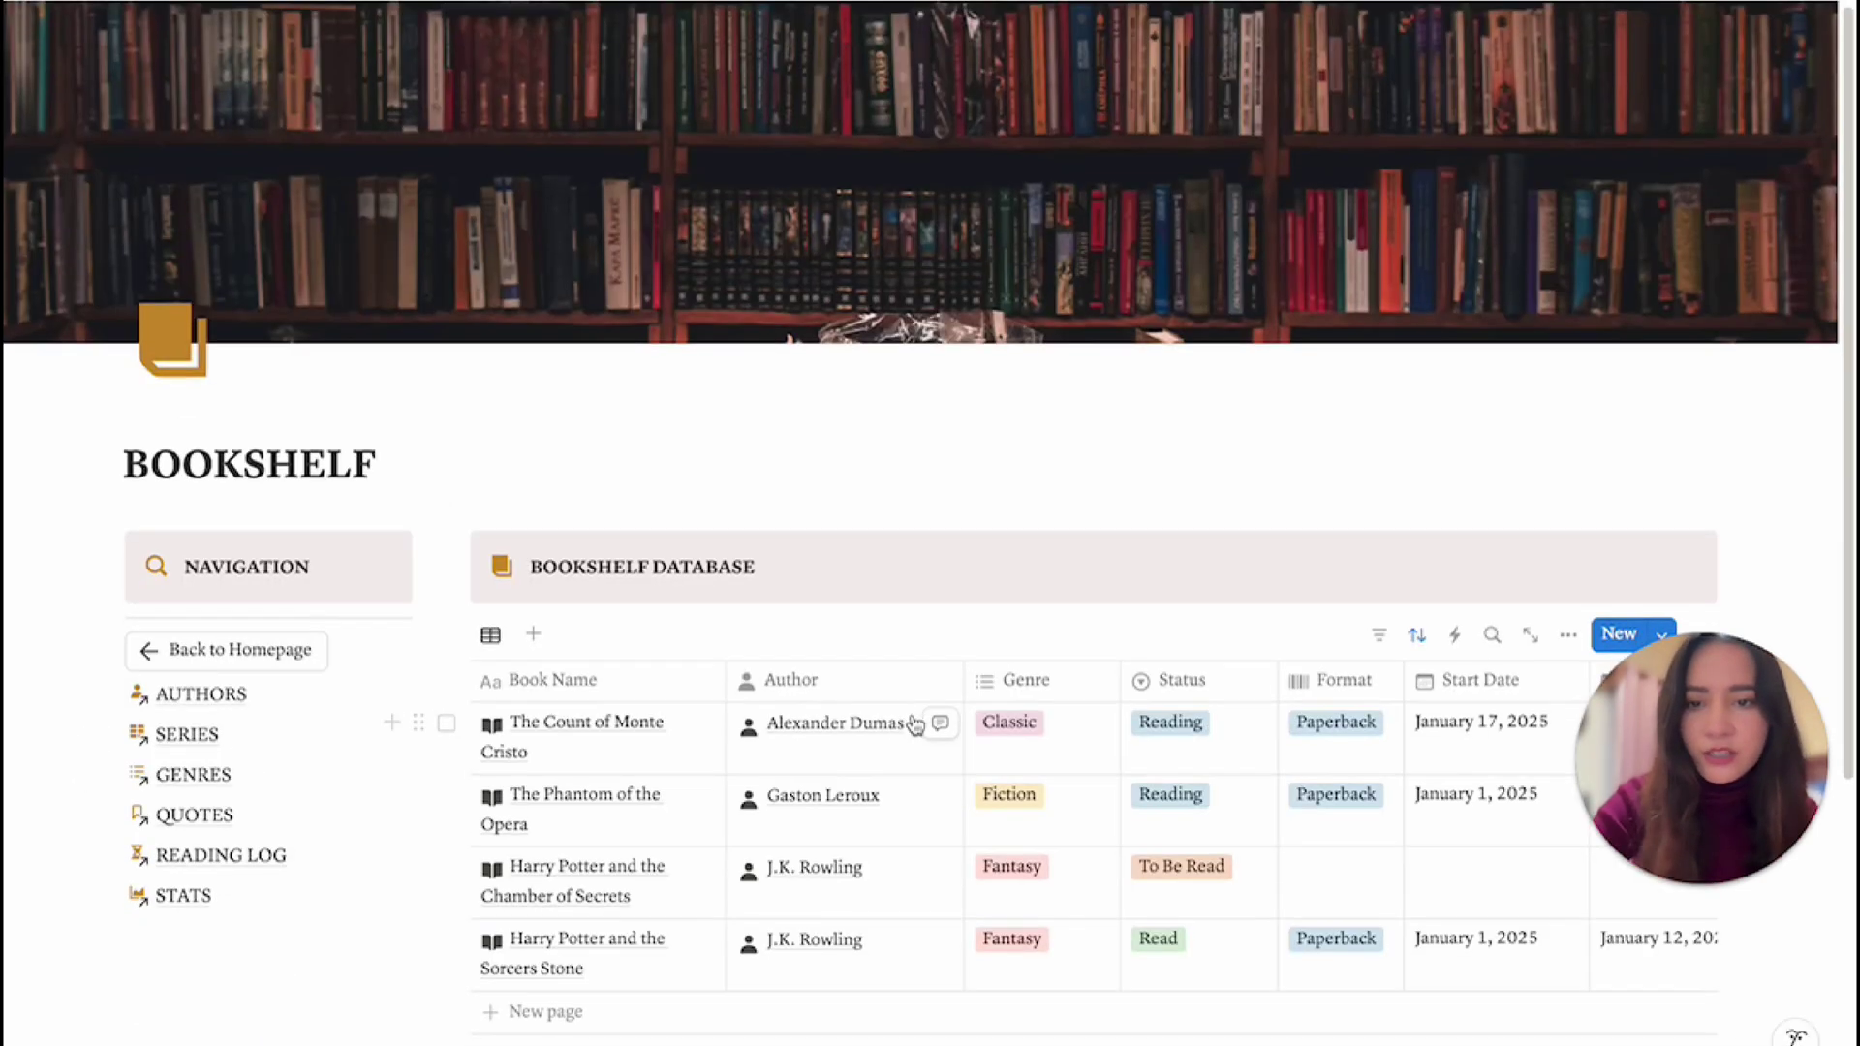
pyautogui.scroll(-4, 914, 727)
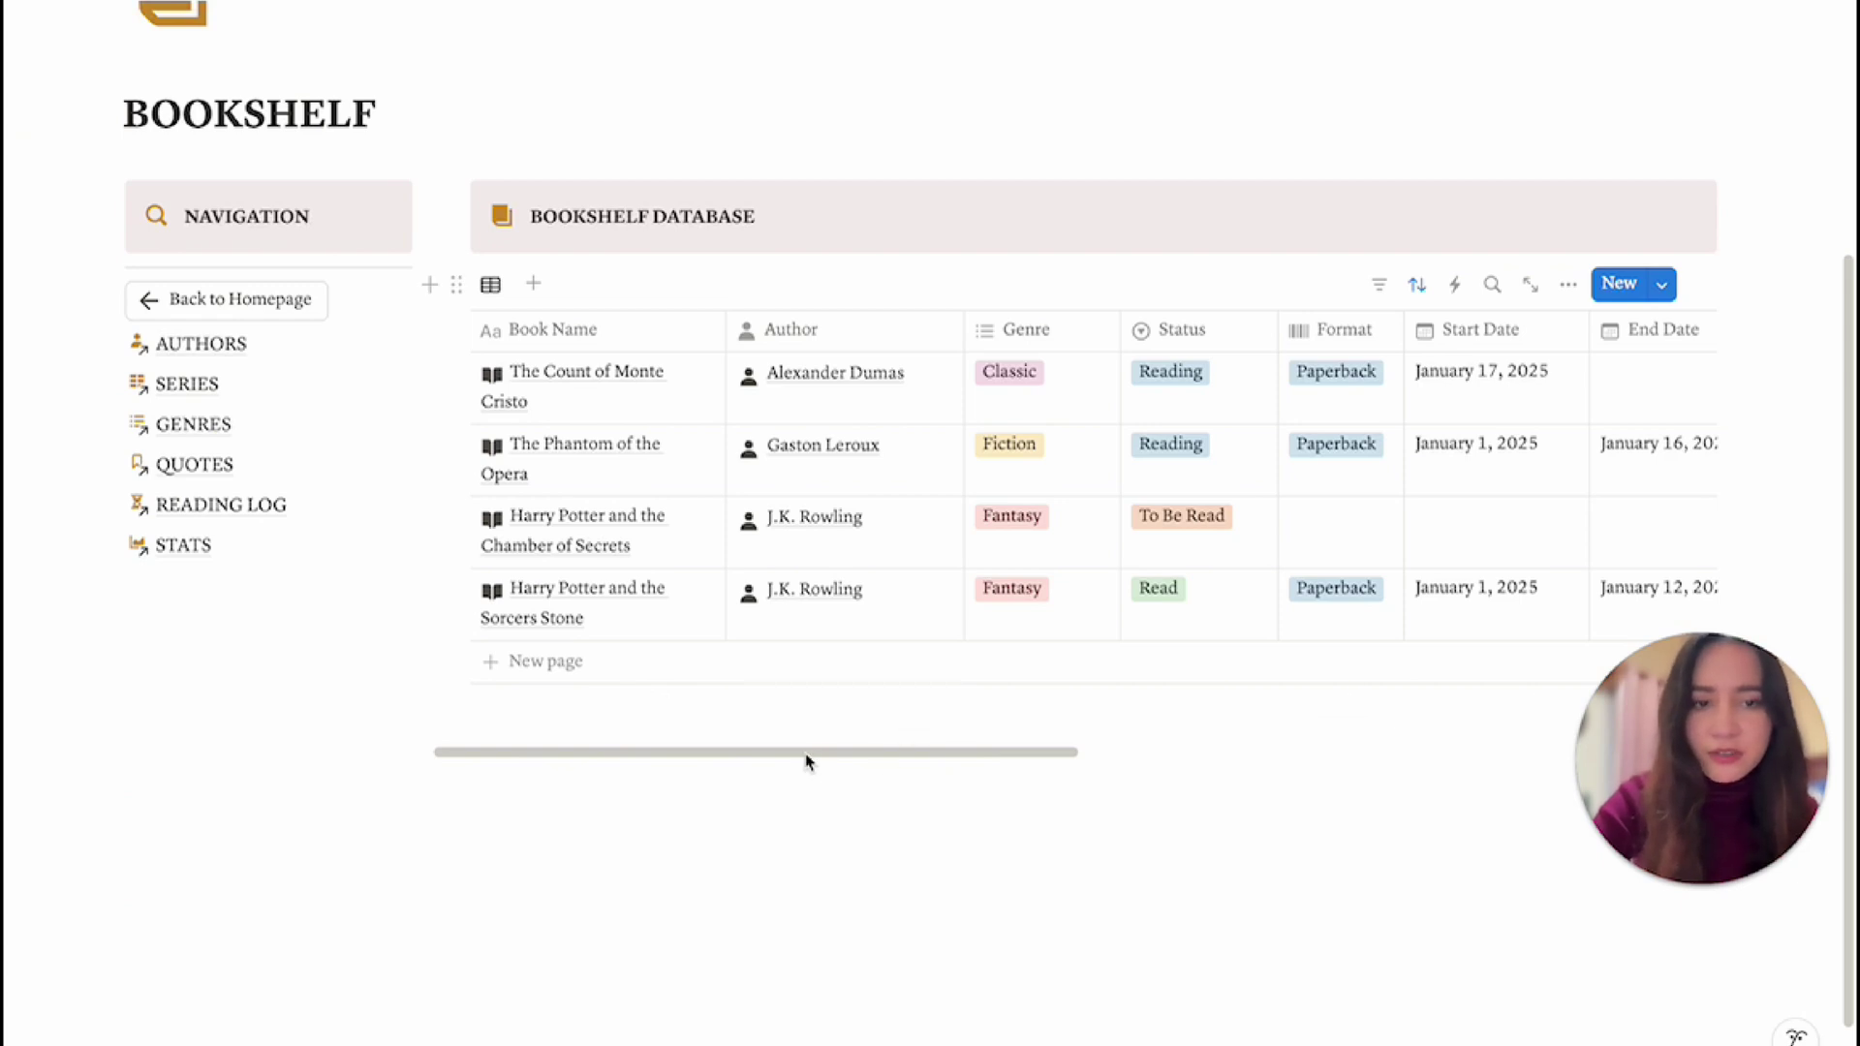
pyautogui.hscroll(10, 1299, 532)
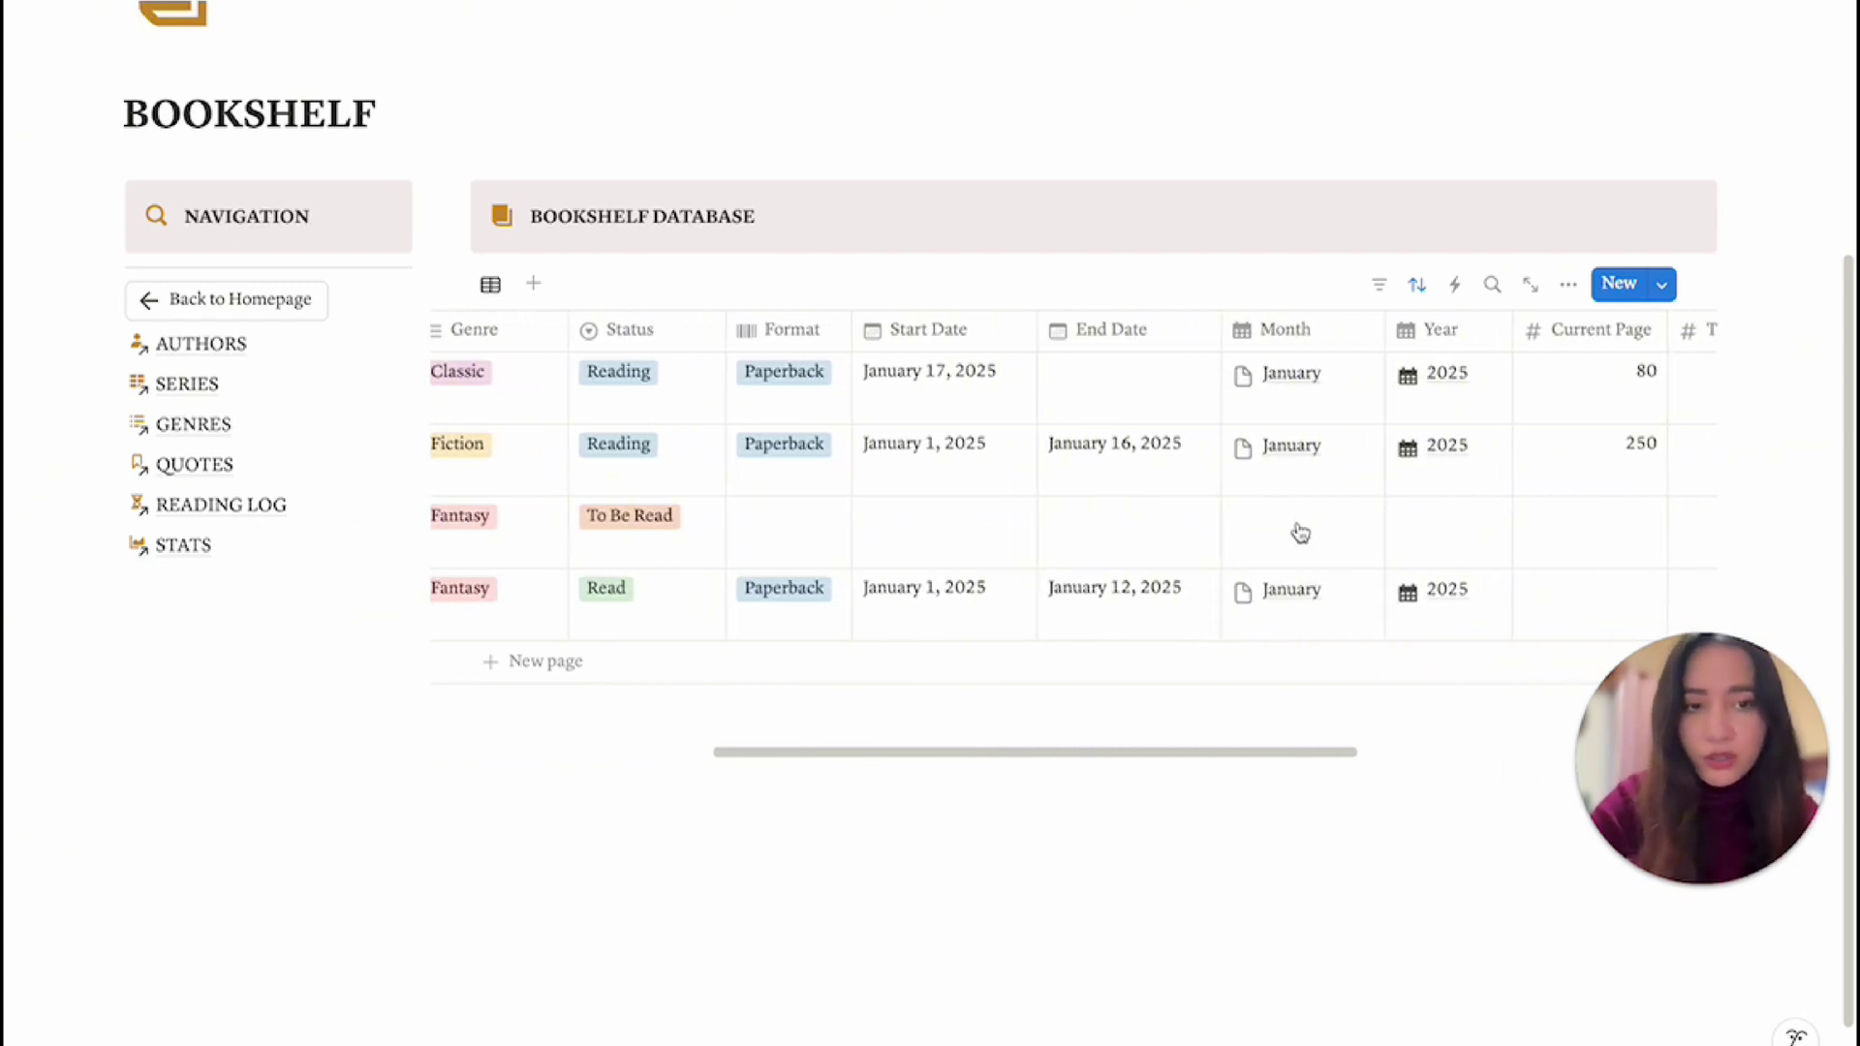
pyautogui.hscroll(8, 1299, 532)
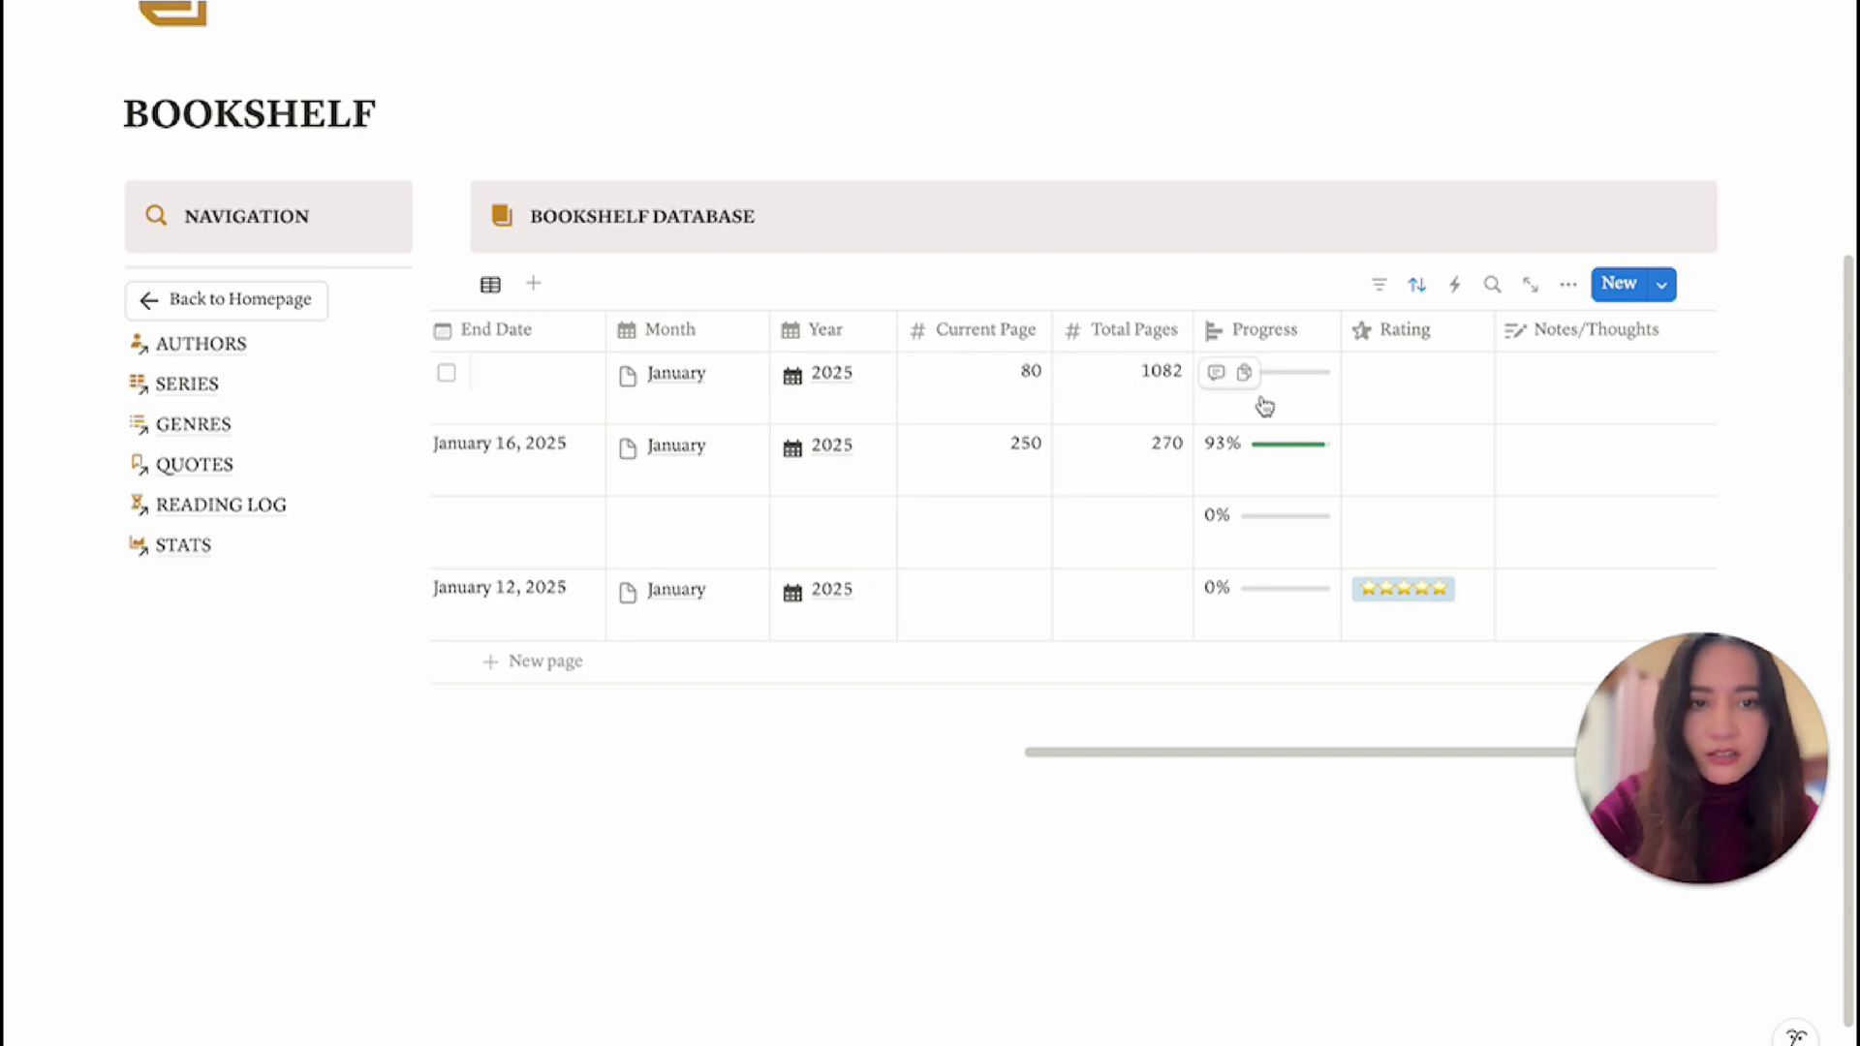
pyautogui.hscroll(-15, 1282, 428)
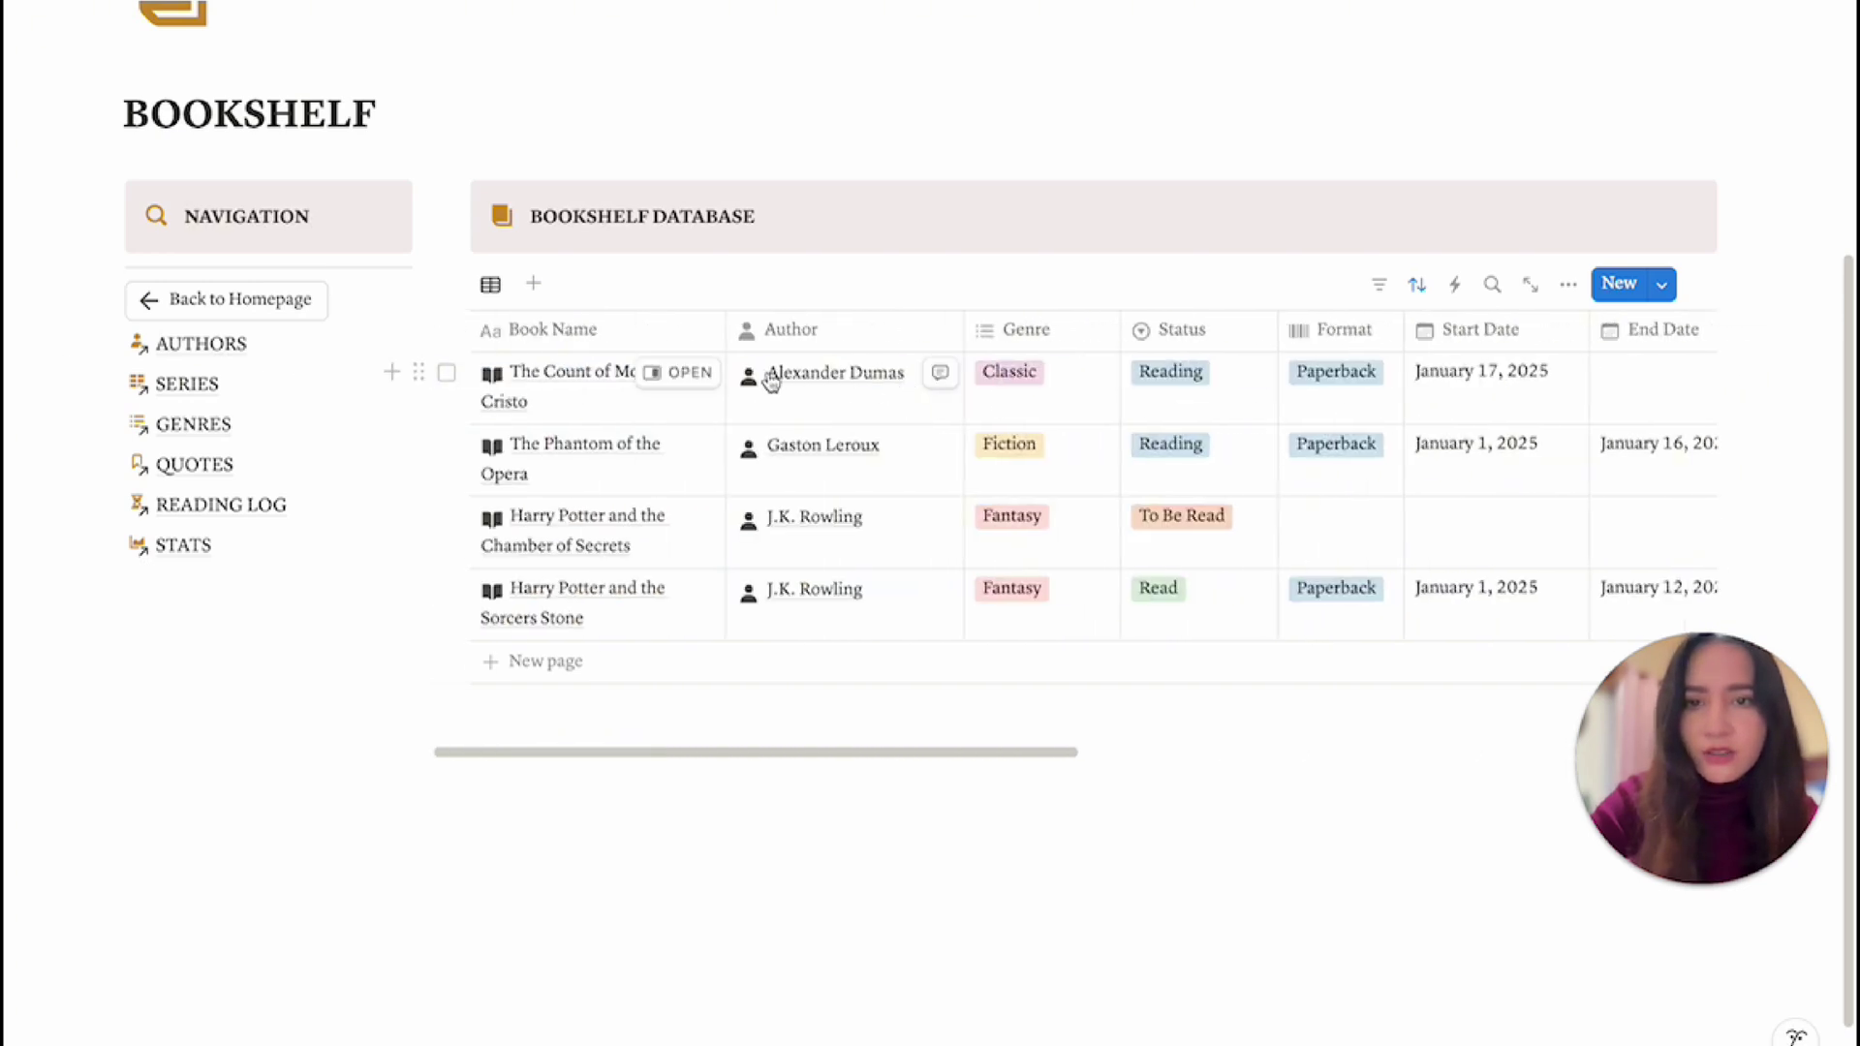
# Peek at The Count of Monte Cristo row and inspect the table's sort settings.
pyautogui.click(677, 386)
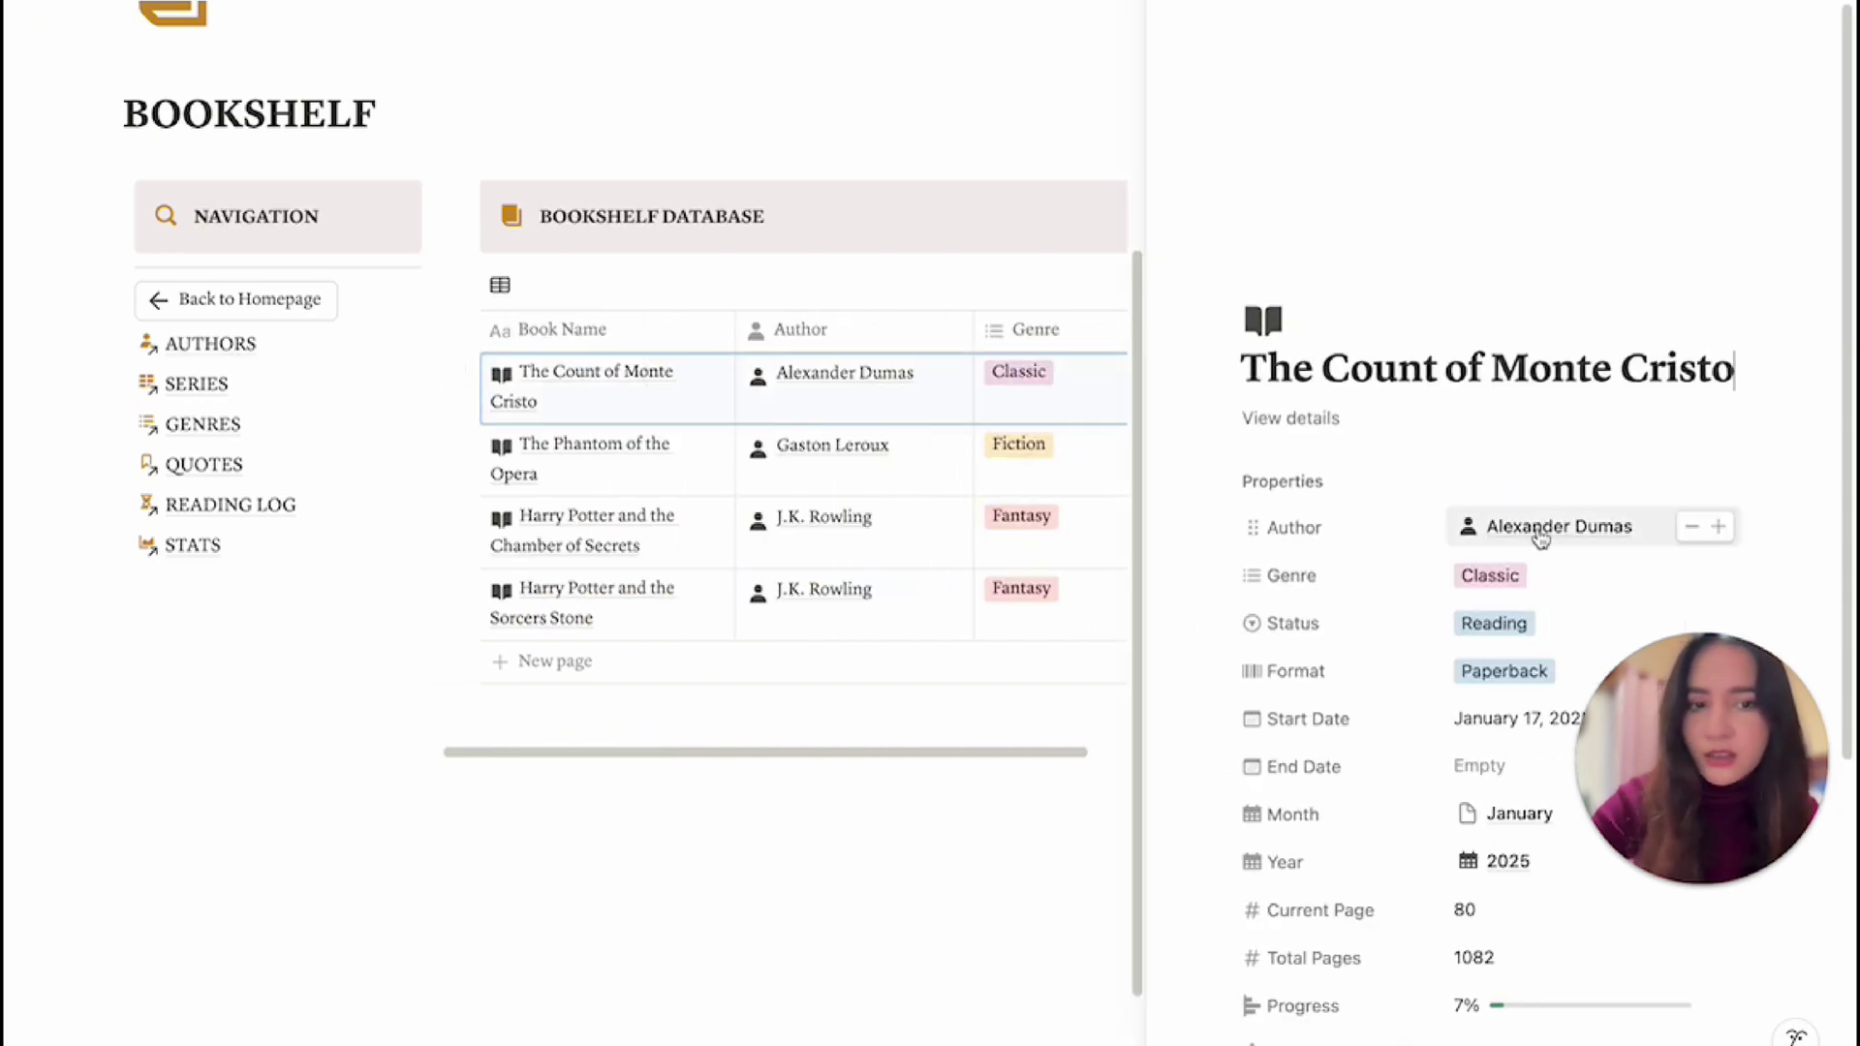
pyautogui.click(805, 422)
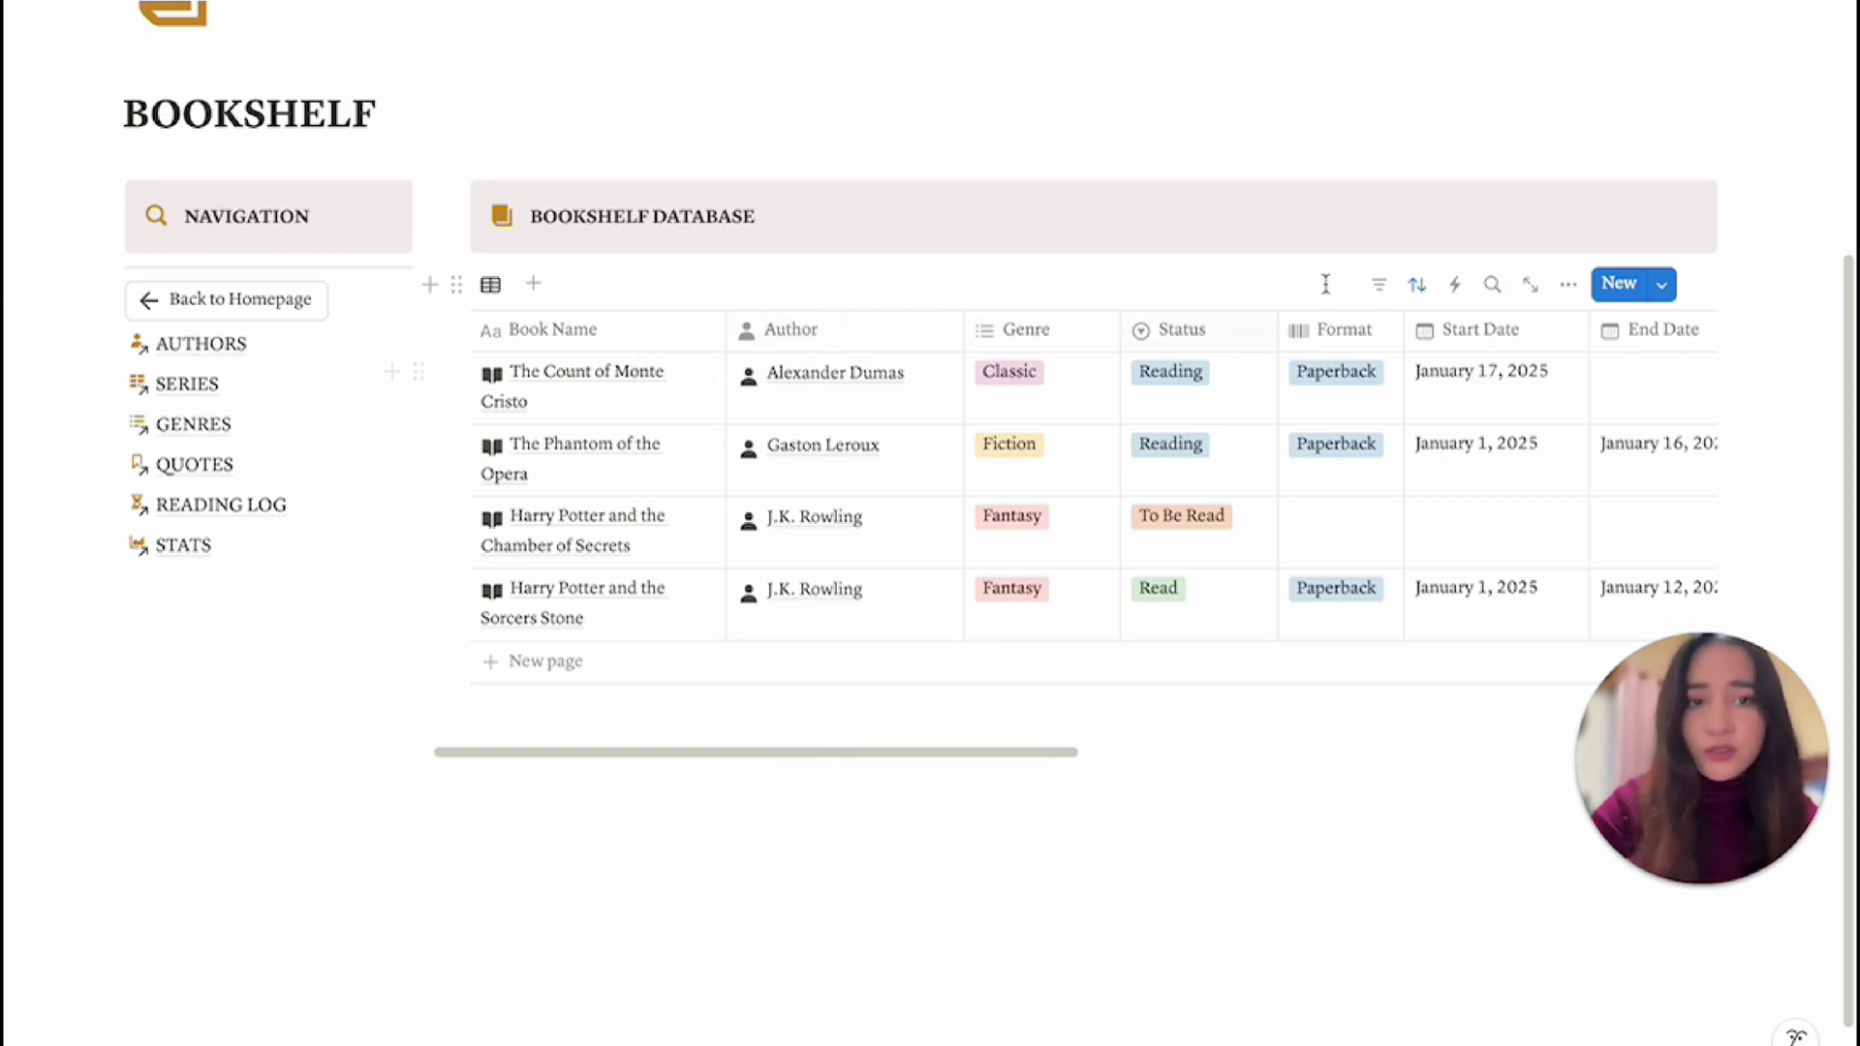
pyautogui.click(1417, 288)
pyautogui.click(1417, 287)
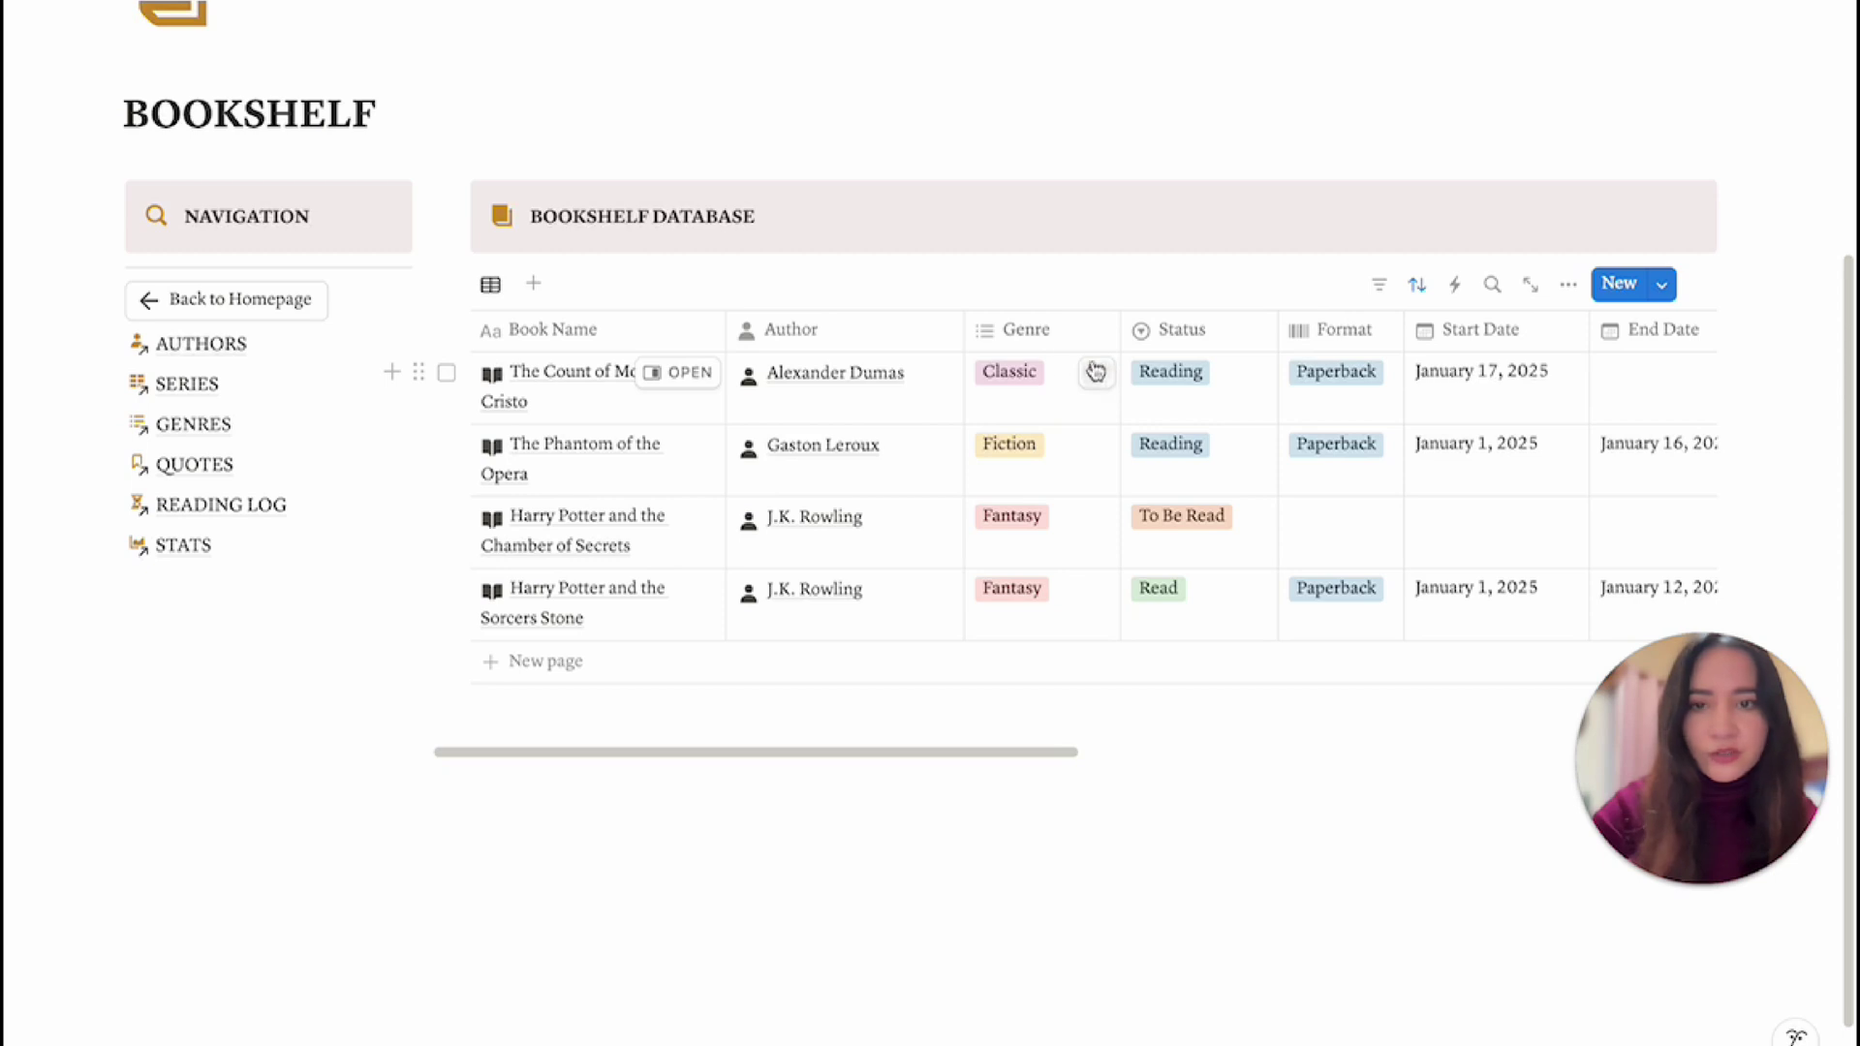
# Open Authors and view Alexander Dumas's bio and linked books in side peek.
pyautogui.click(215, 346)
pyautogui.scroll(-3, 1314, 870)
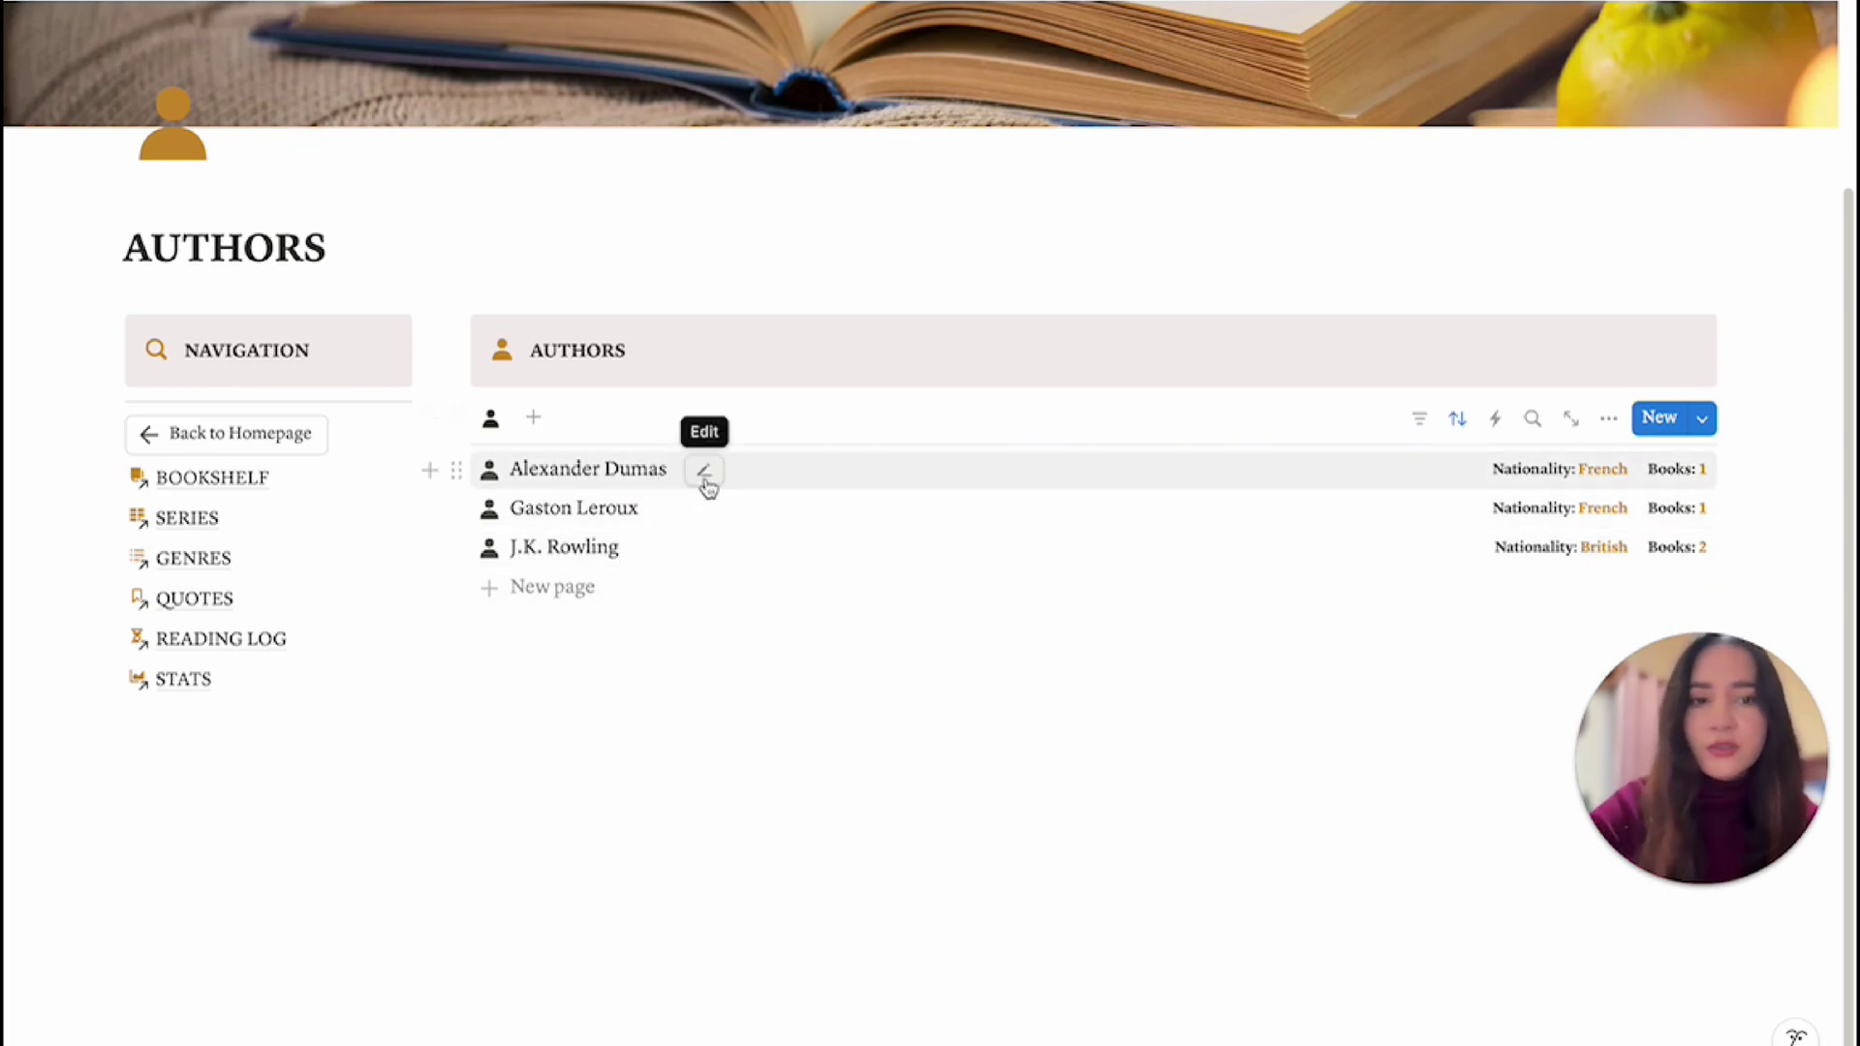
pyautogui.click(651, 472)
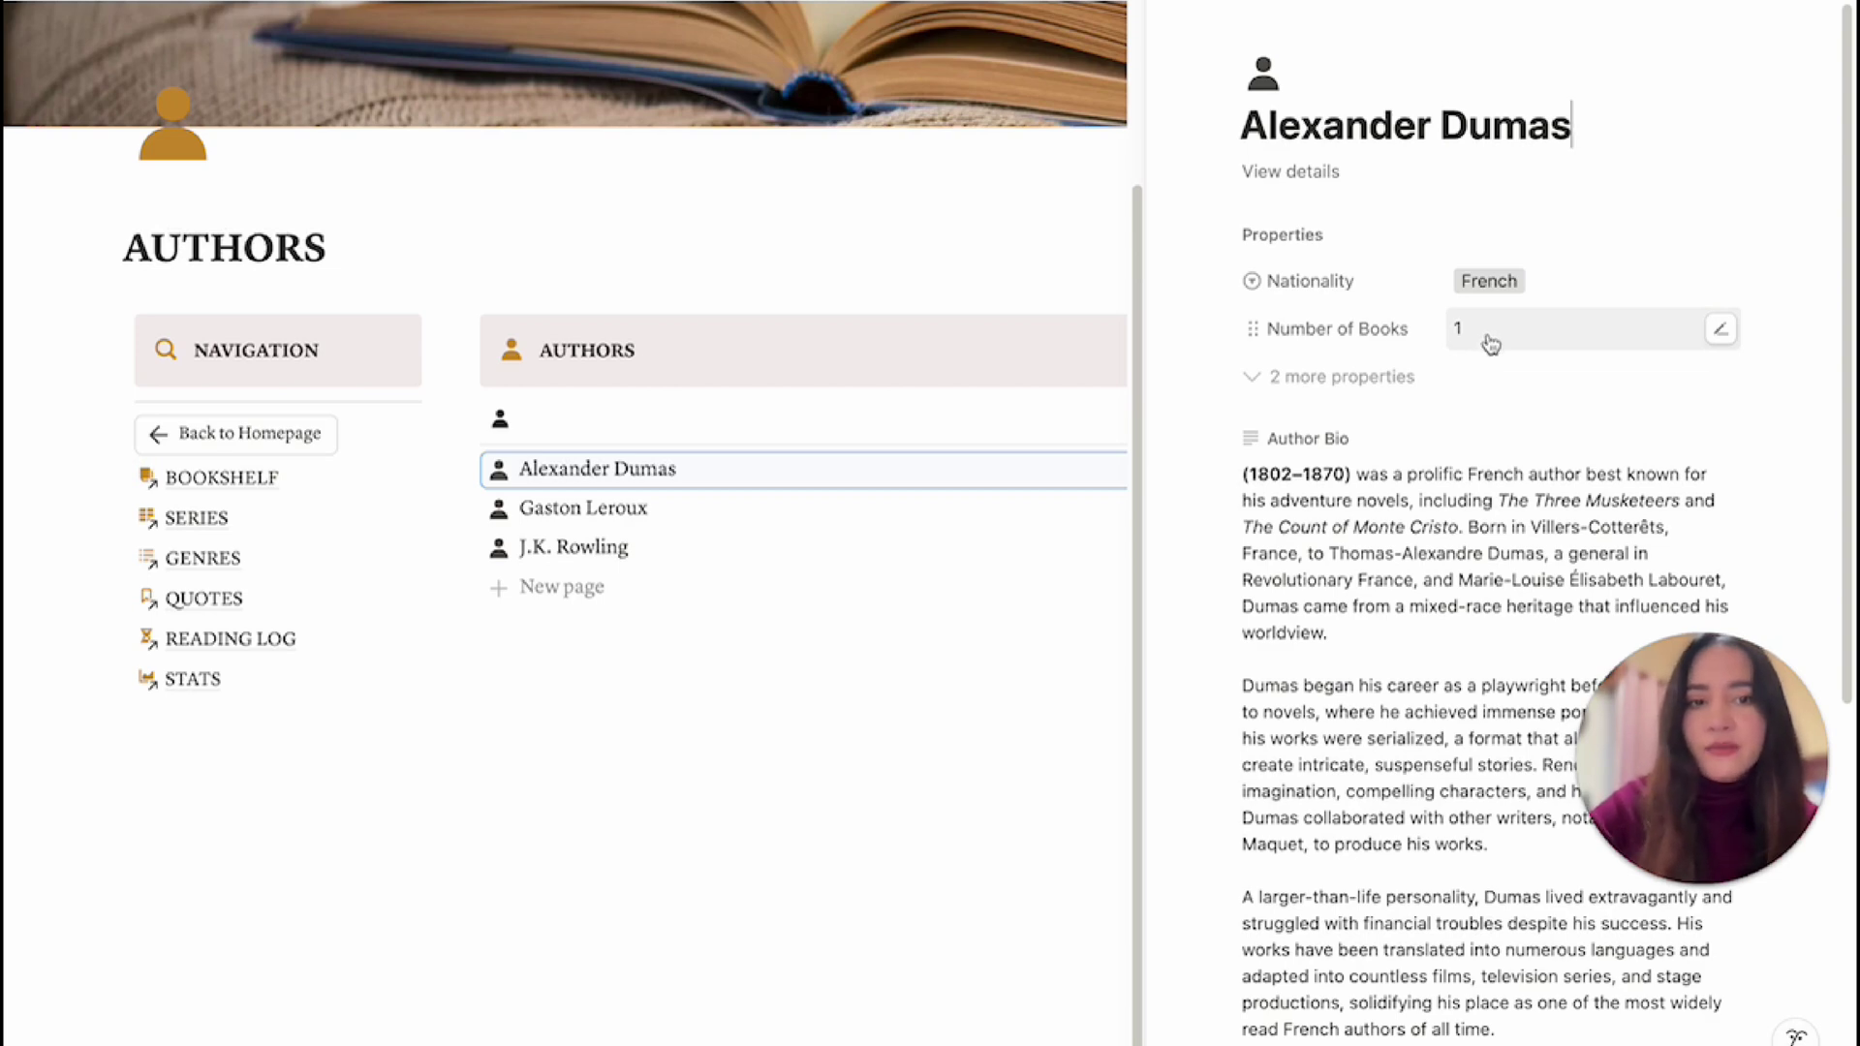
pyautogui.scroll(-2, 1495, 472)
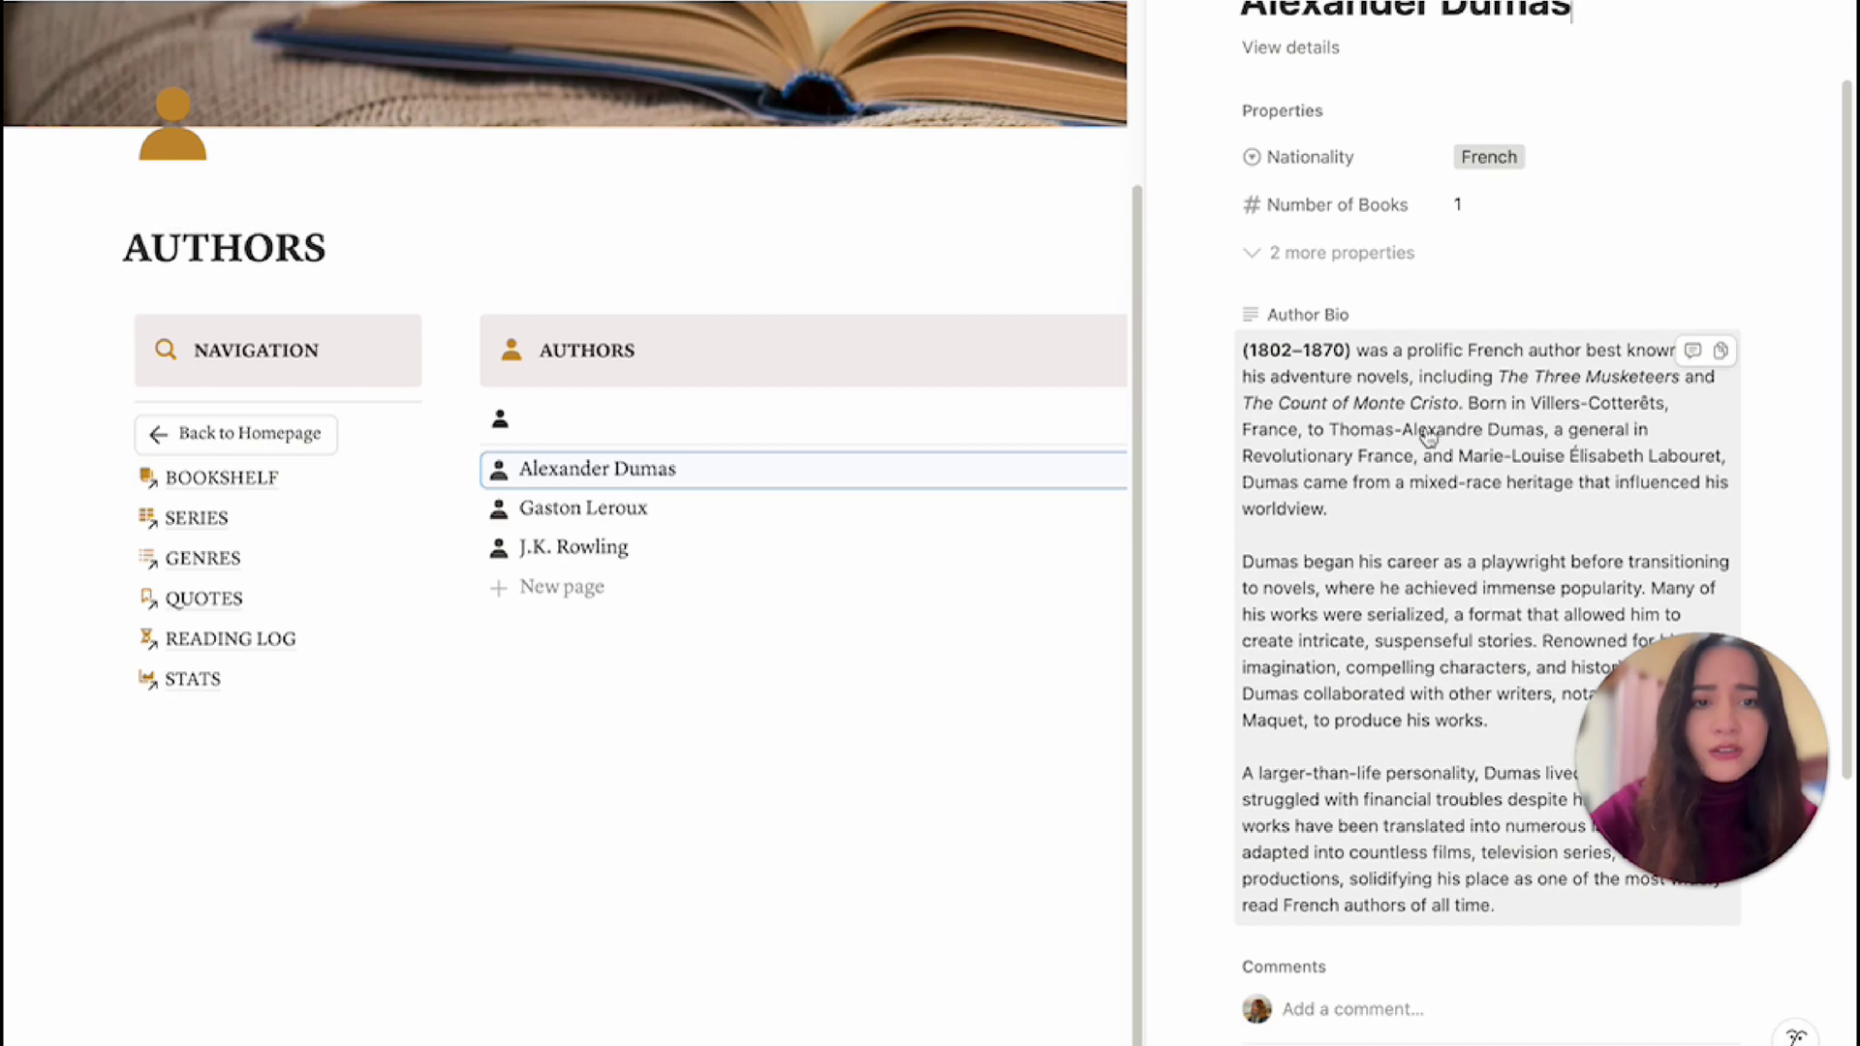
pyautogui.scroll(2, 1540, 586)
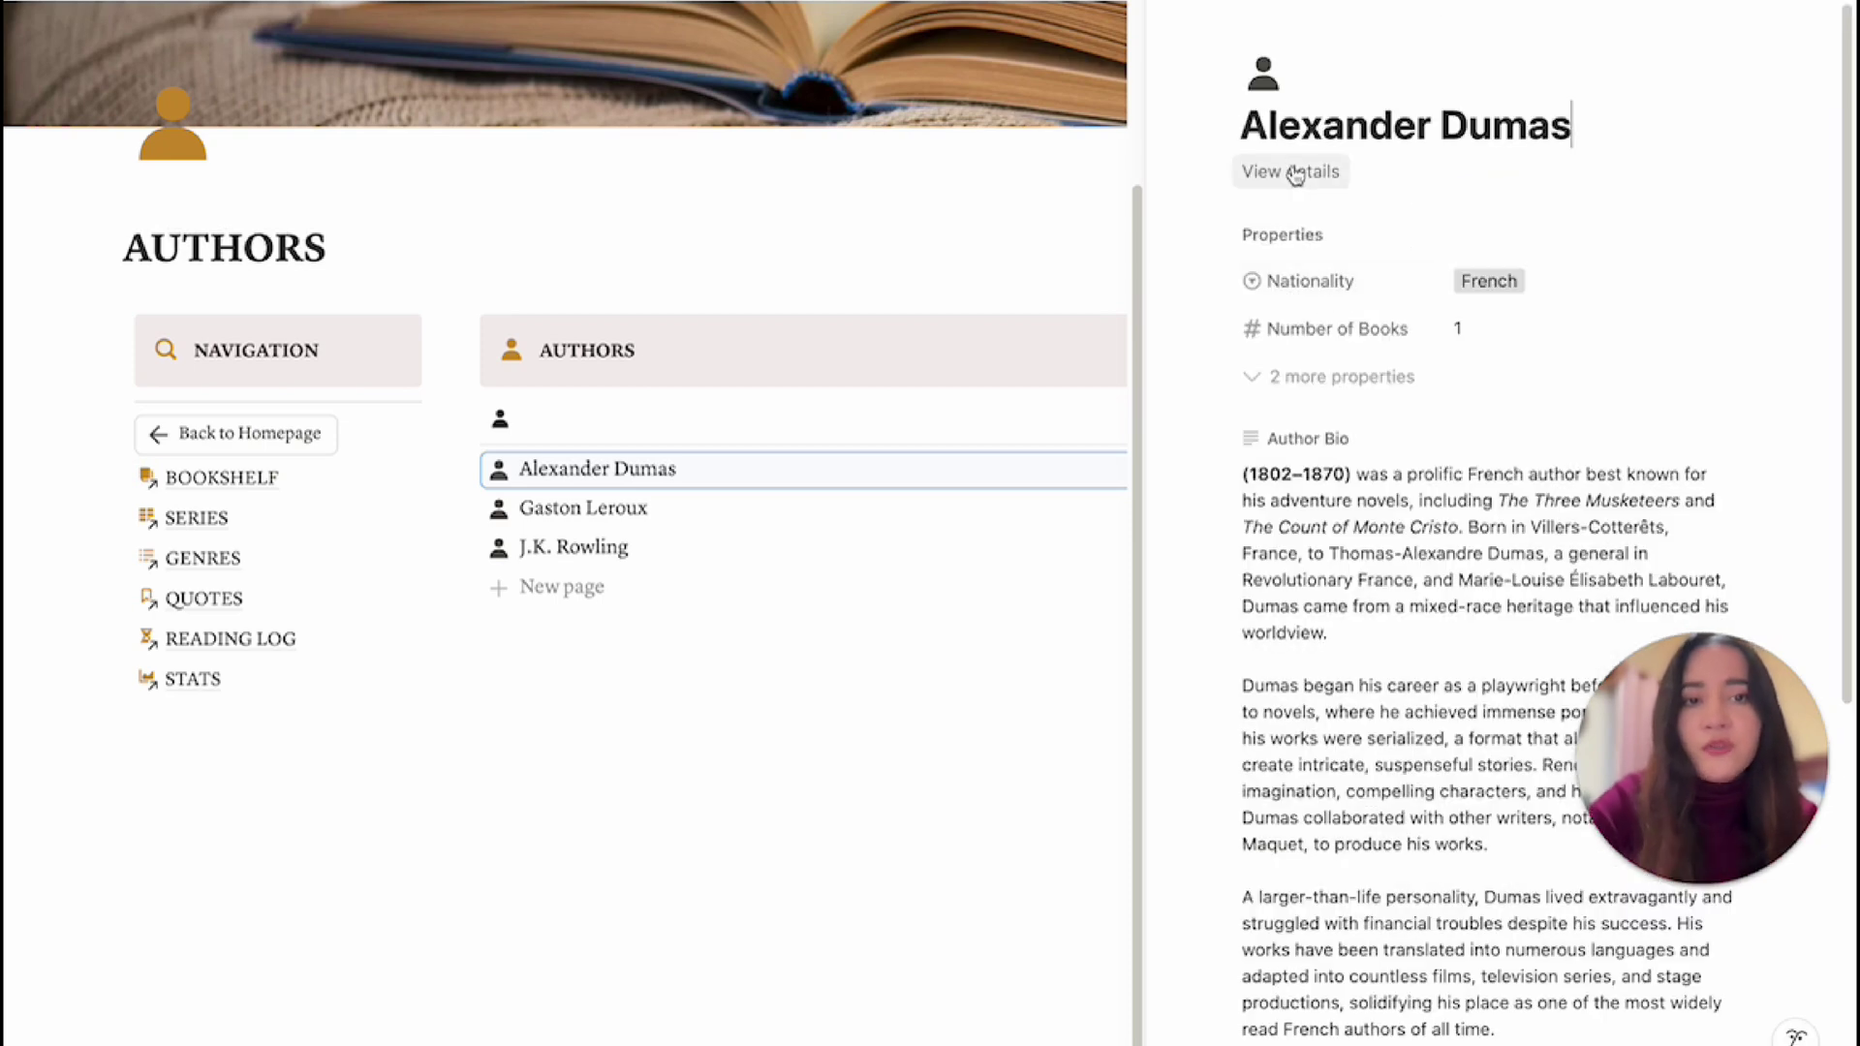
pyautogui.click(1295, 172)
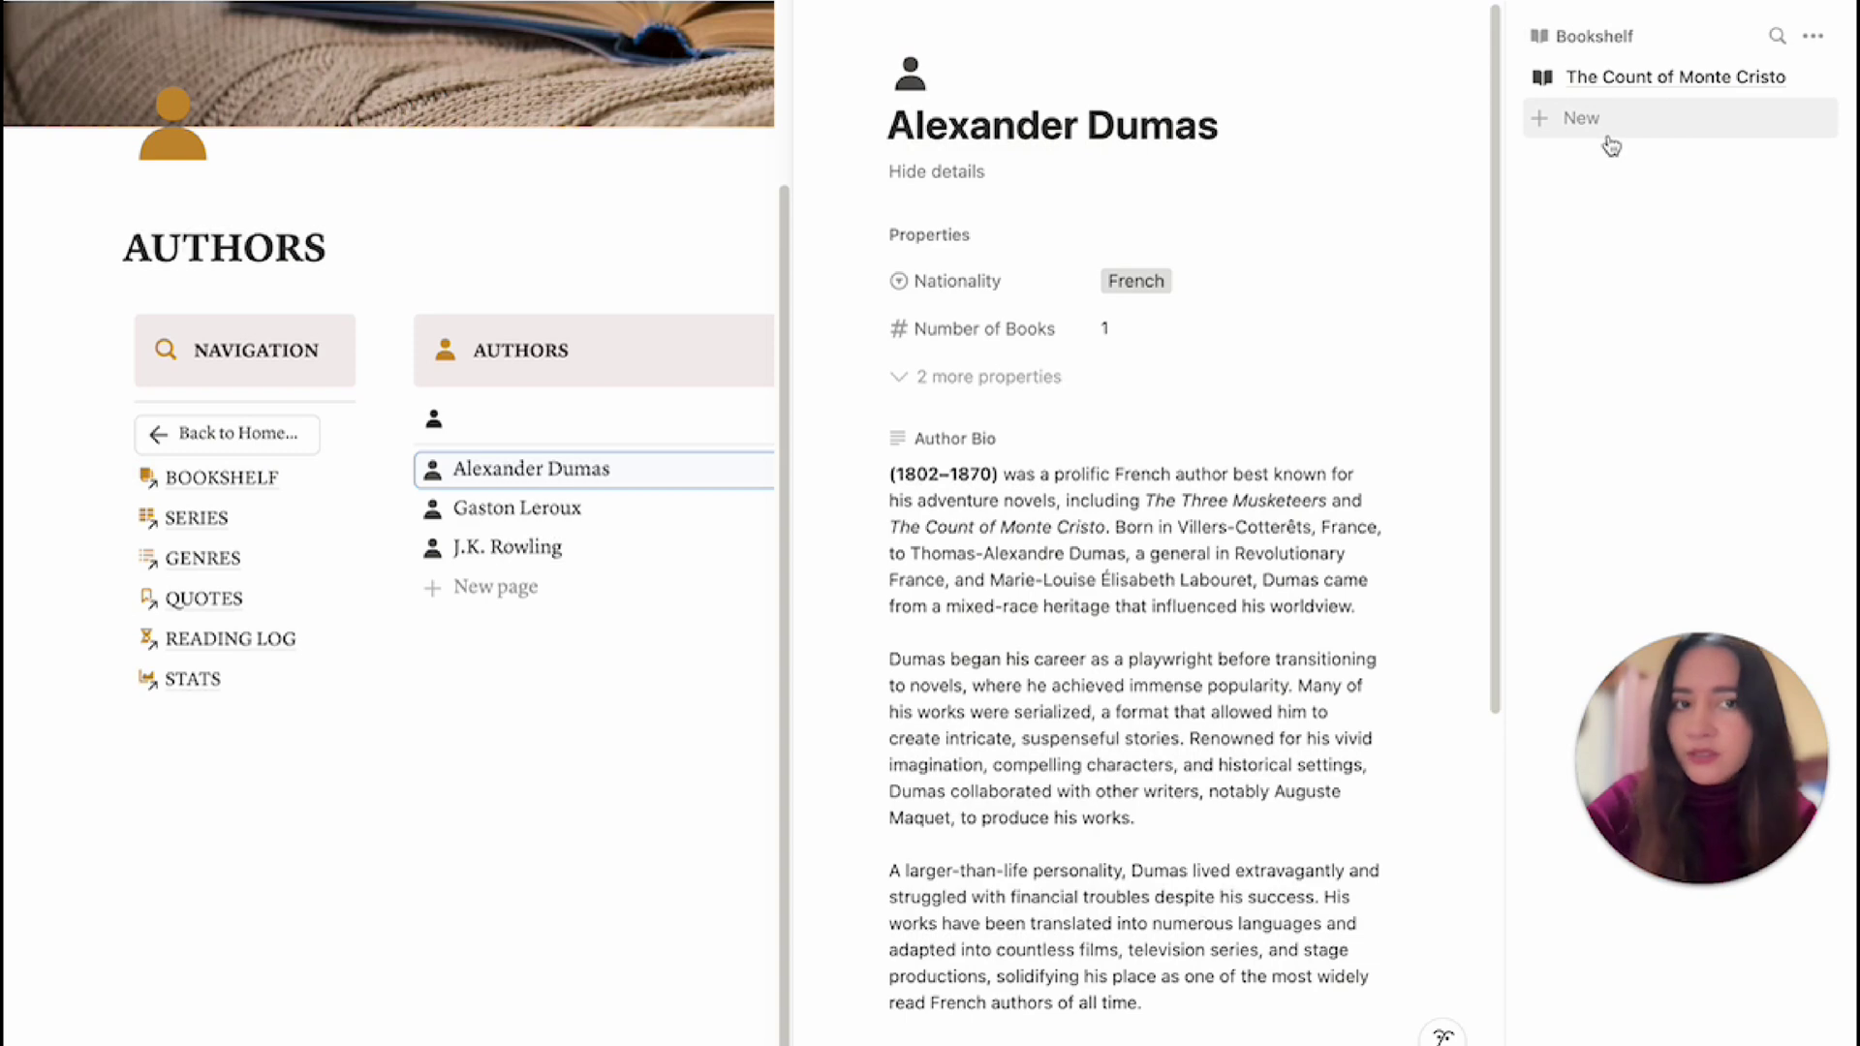
pyautogui.press('Escape')
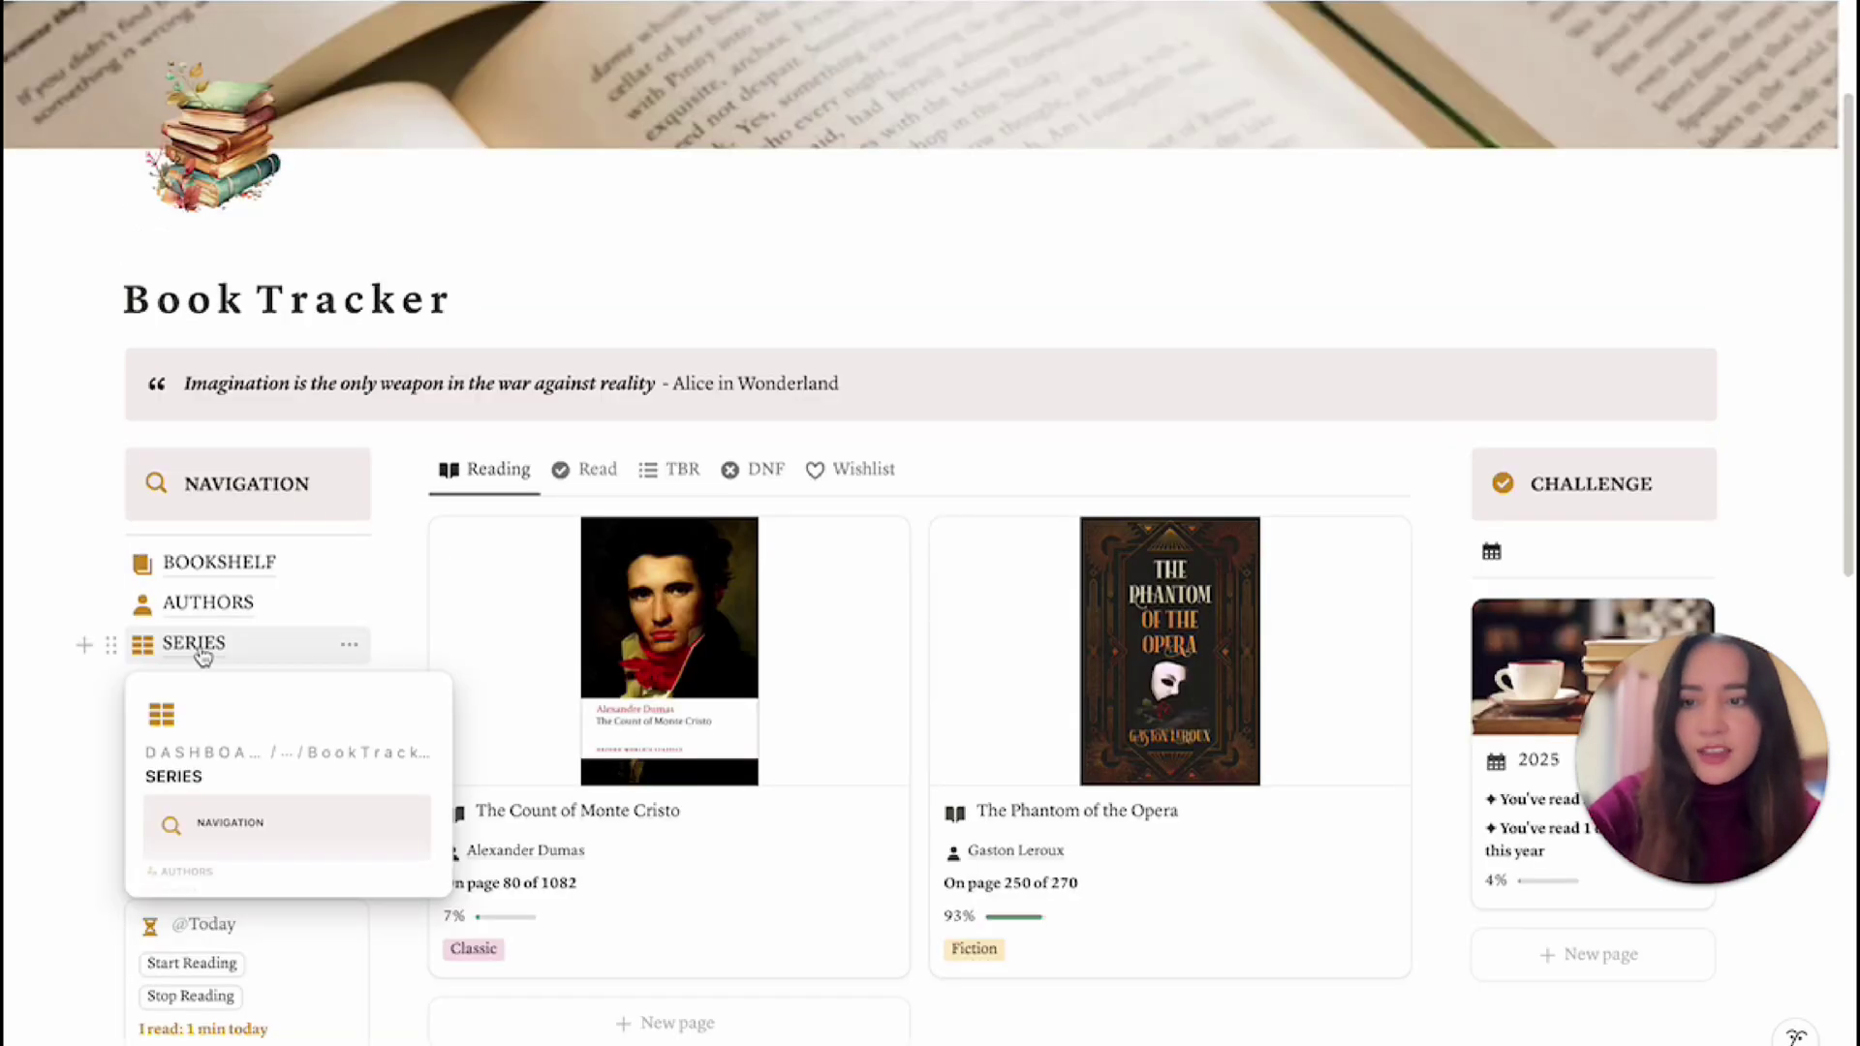
# Open the Series gallery and inspect the Harry Potter Series, keeping Total Books at 7.
pyautogui.click(195, 652)
pyautogui.scroll(-2, 756, 747)
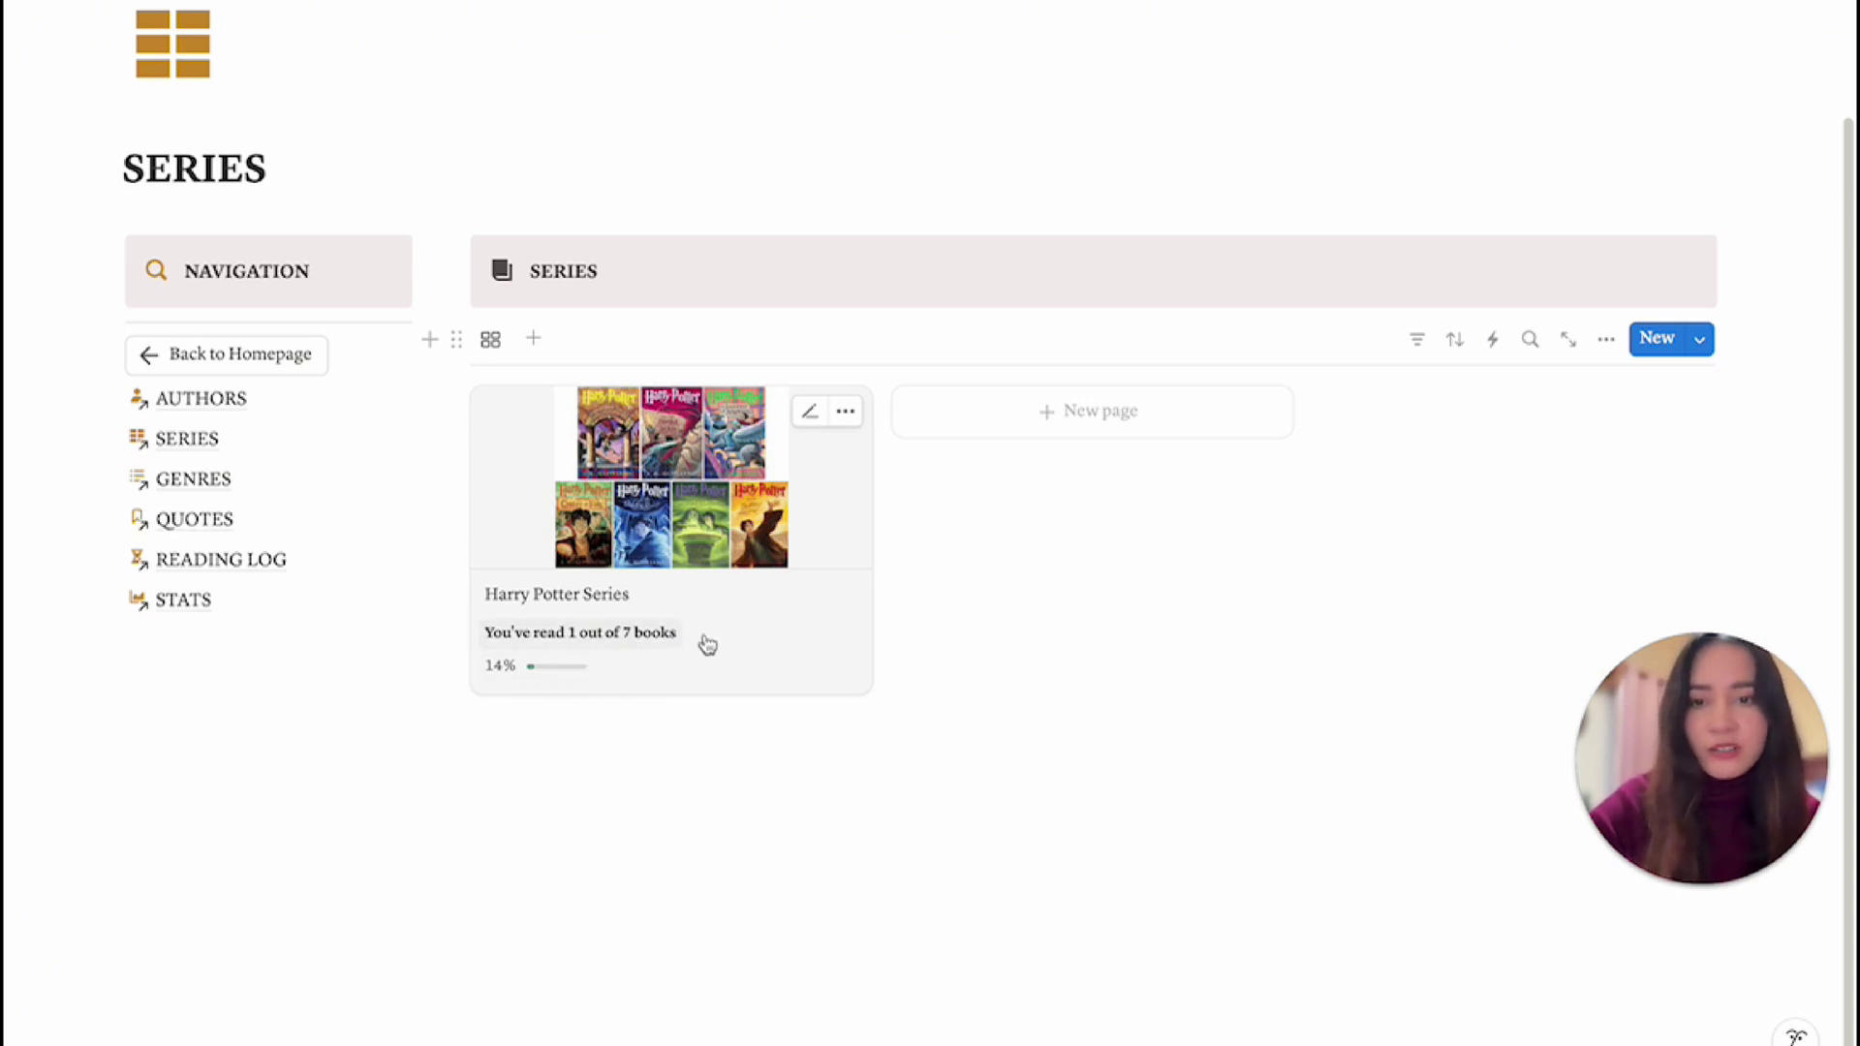
pyautogui.click(735, 594)
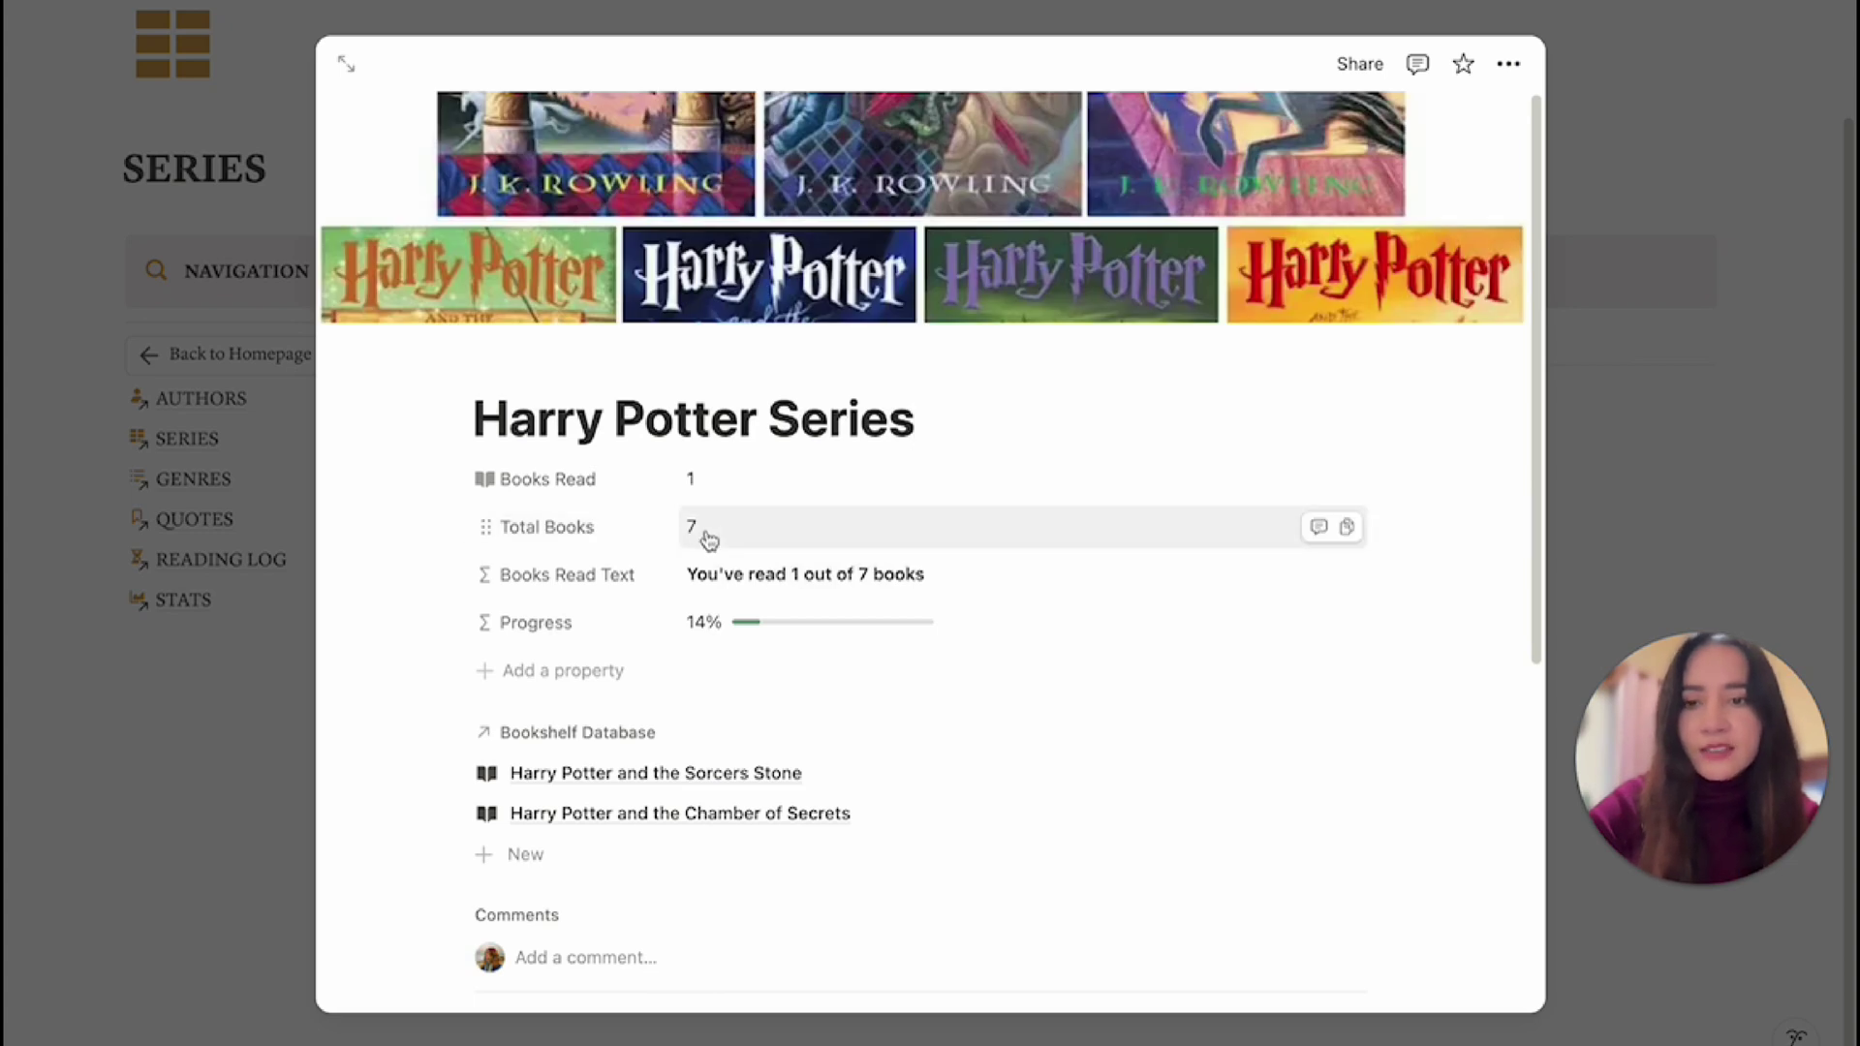
pyautogui.click(711, 533)
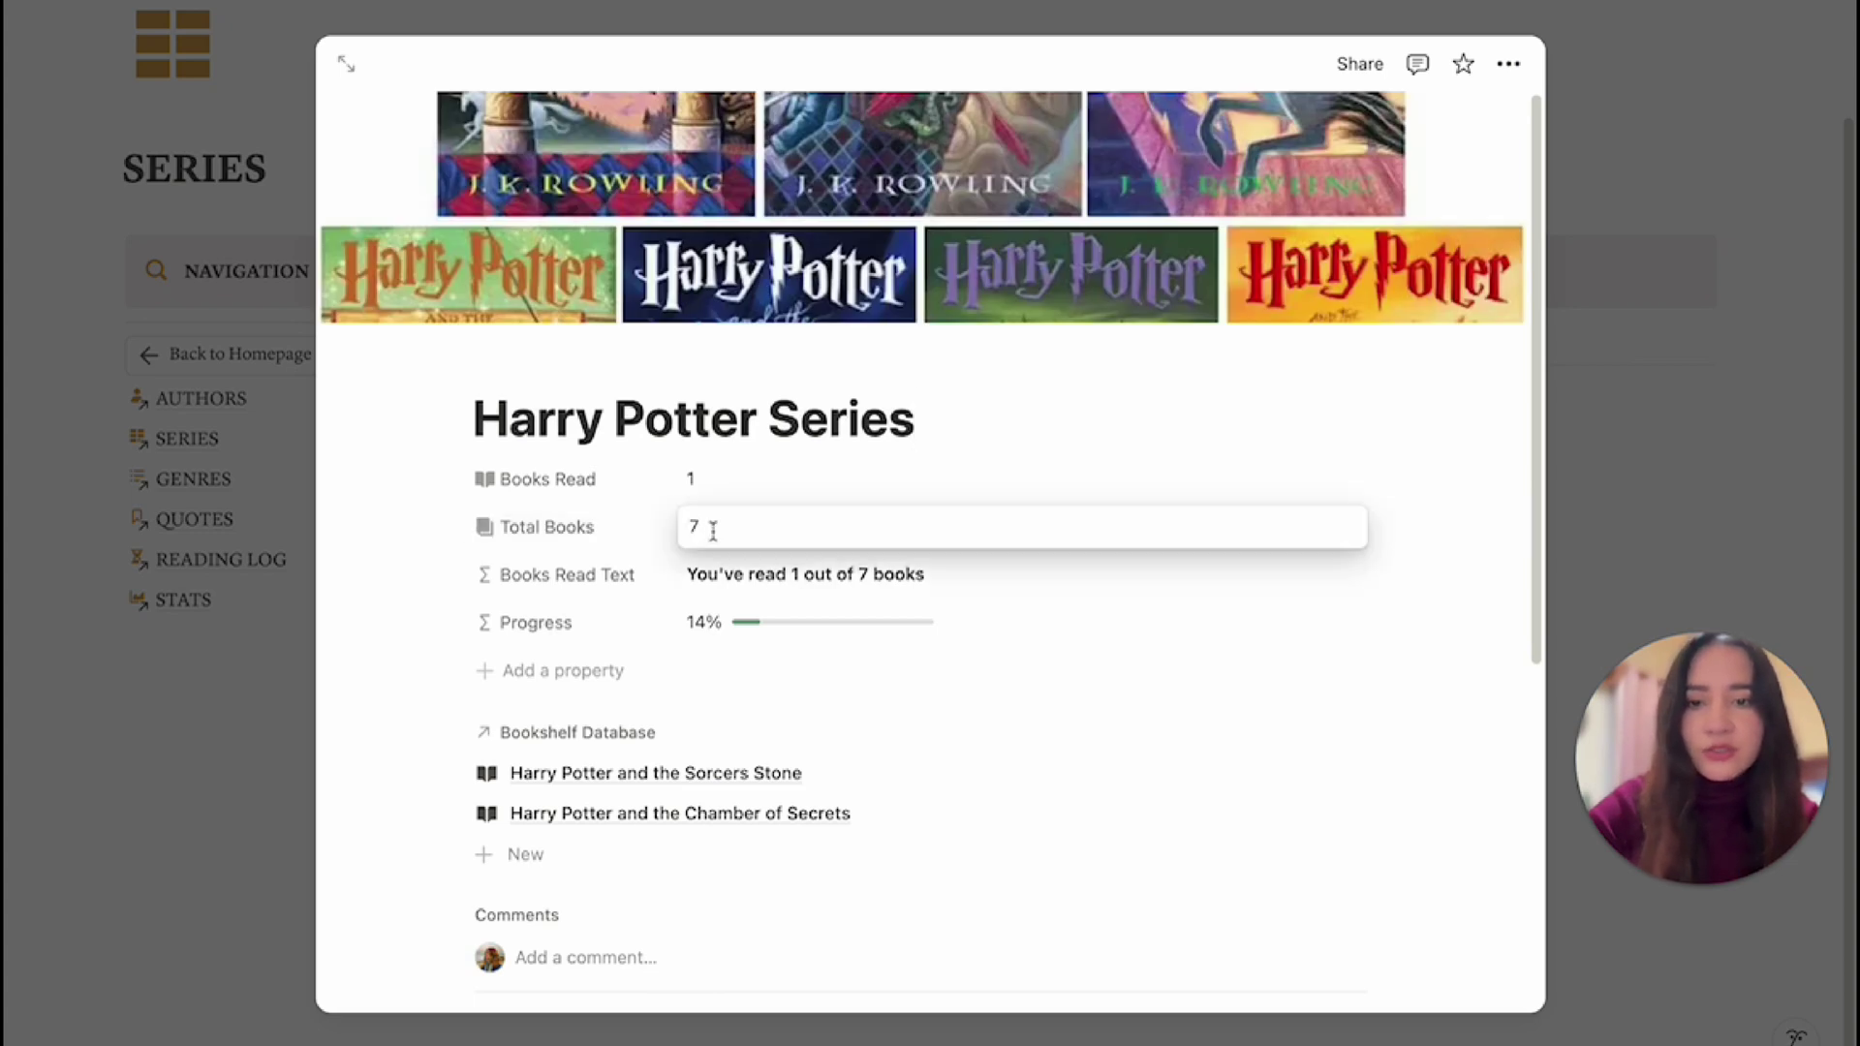
pyautogui.press('Escape')
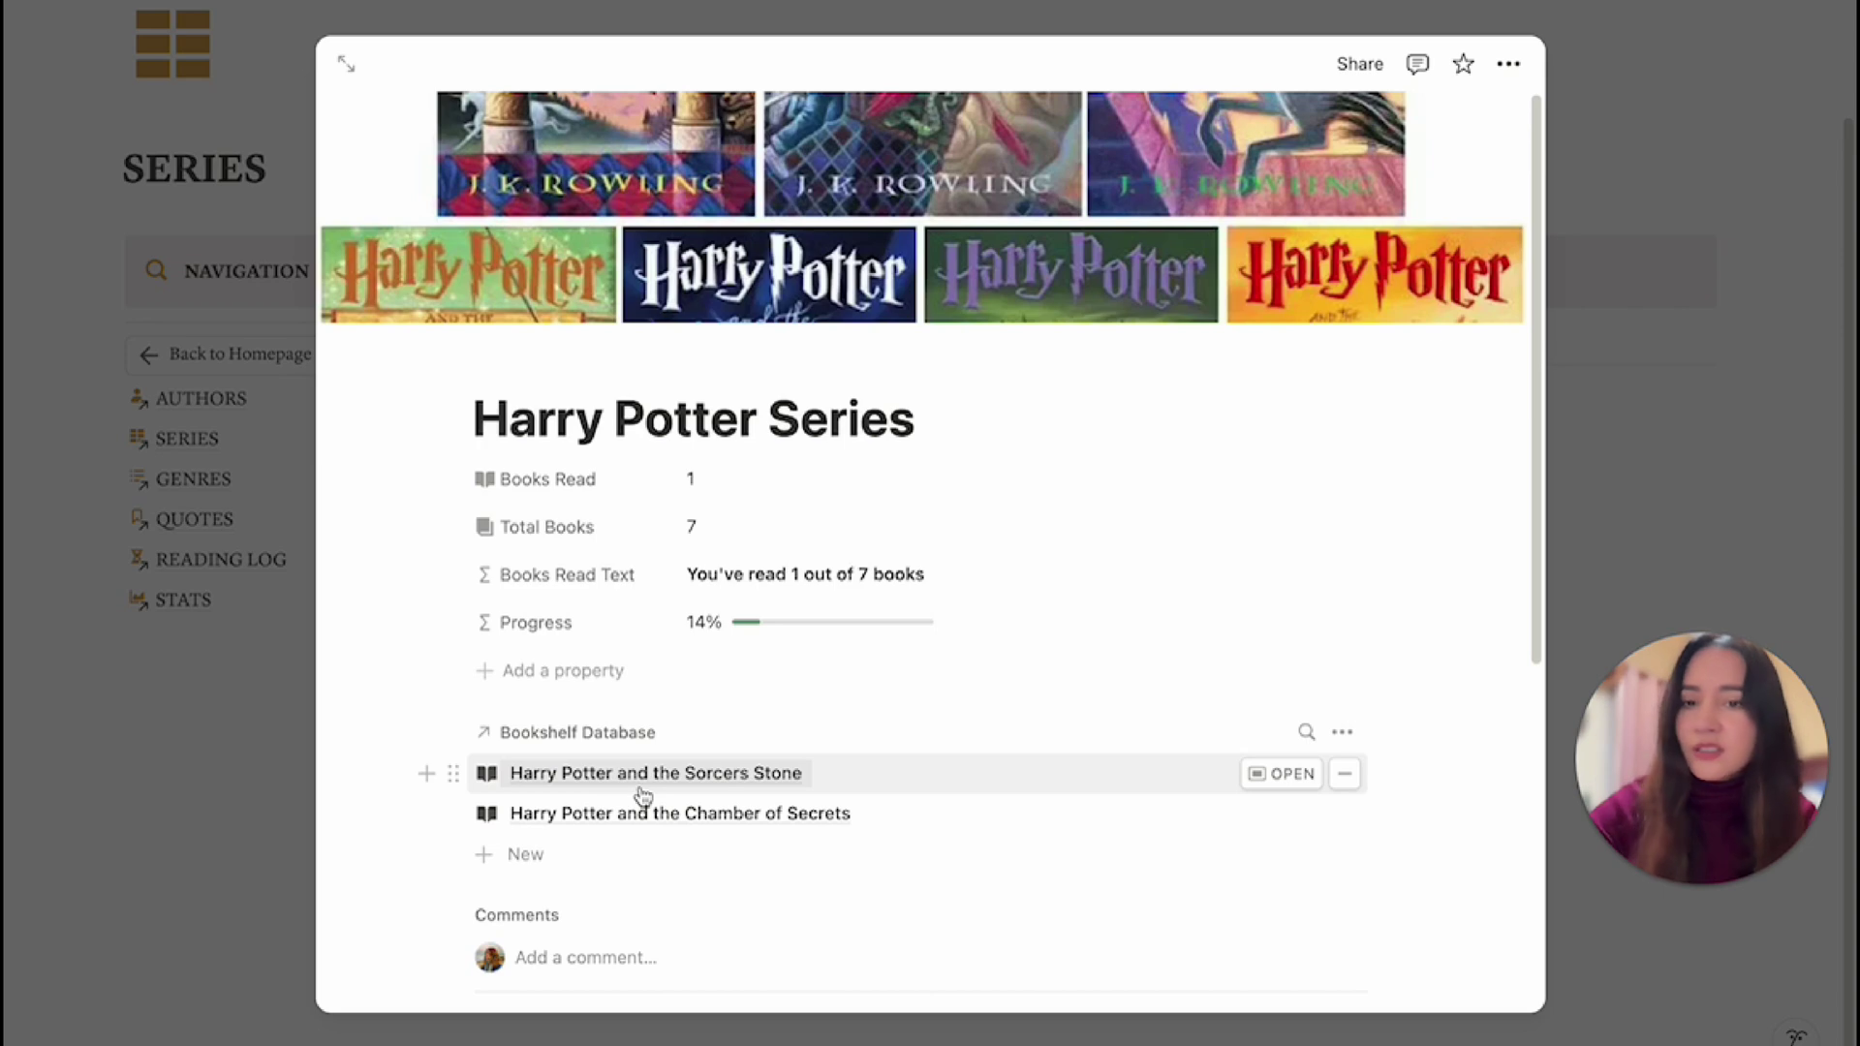
pyautogui.press('Escape')
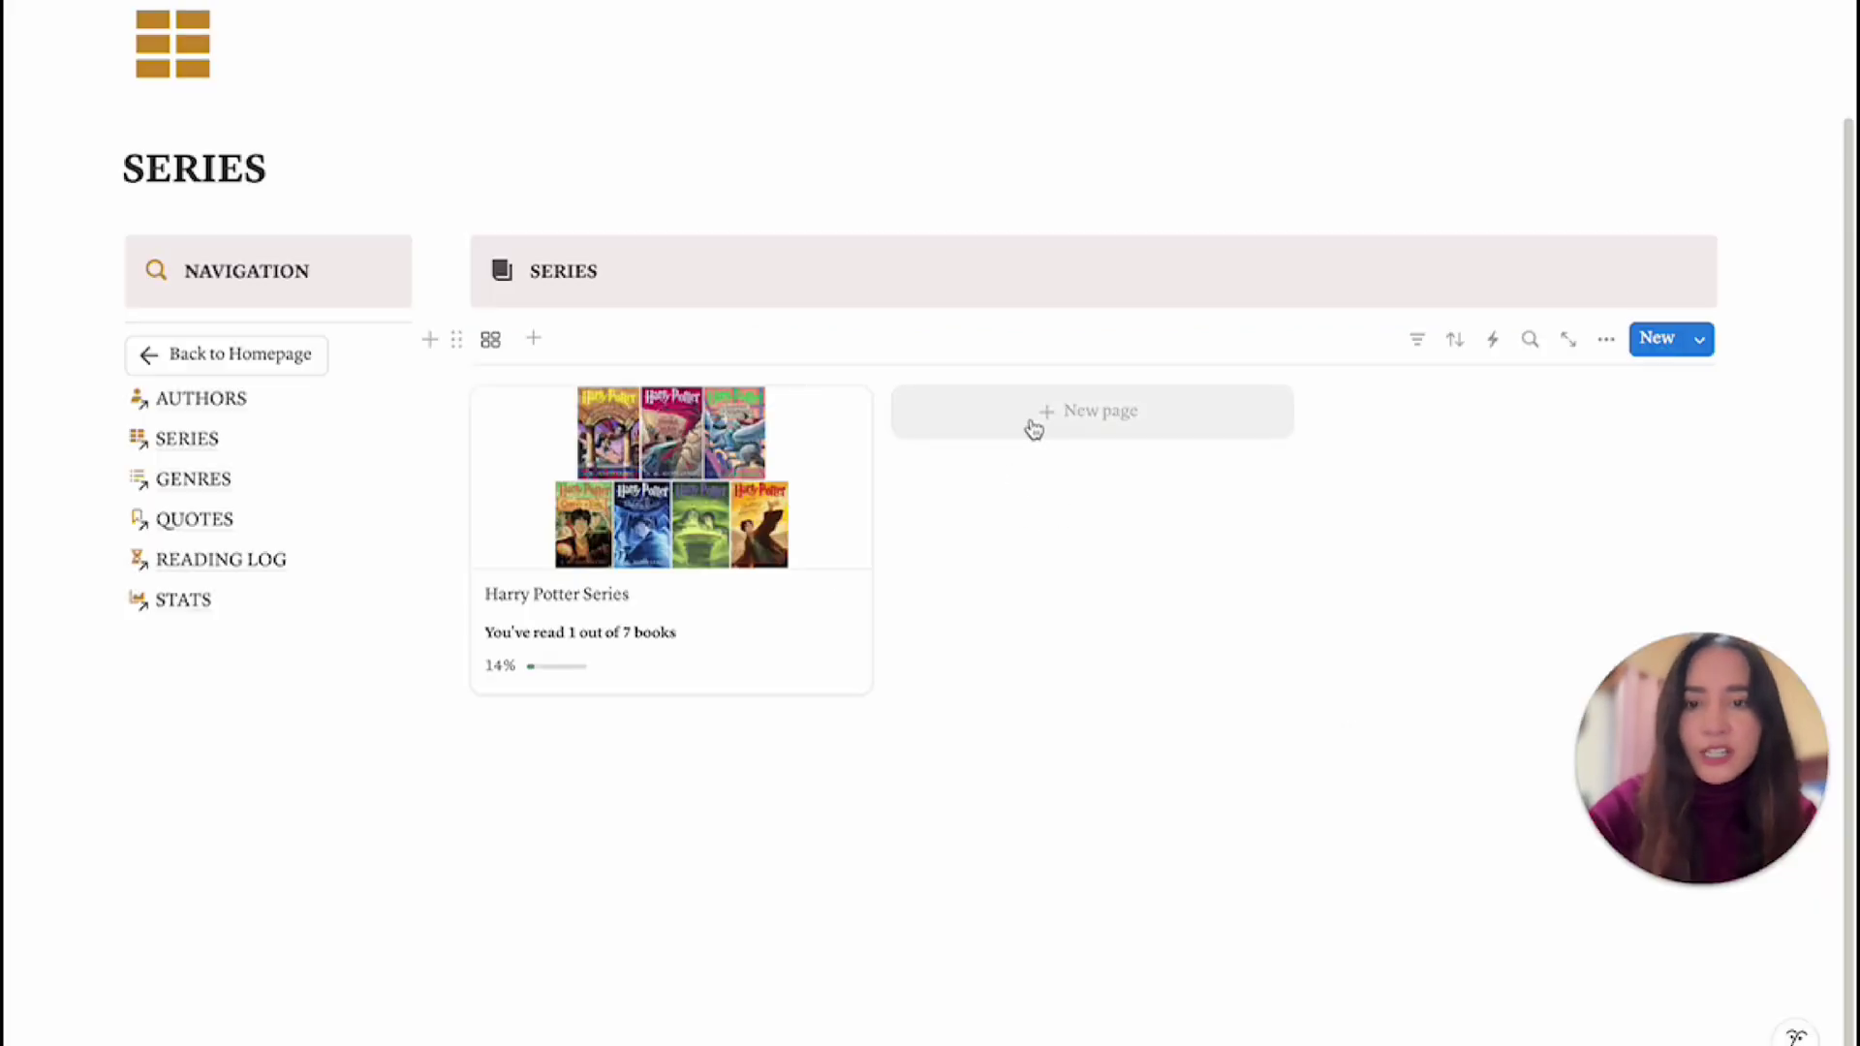
# Browse the Romance, Fiction, Classic, Dark Academia and Fantasy genre views, then go to Quotes.
pyautogui.click(1051, 438)
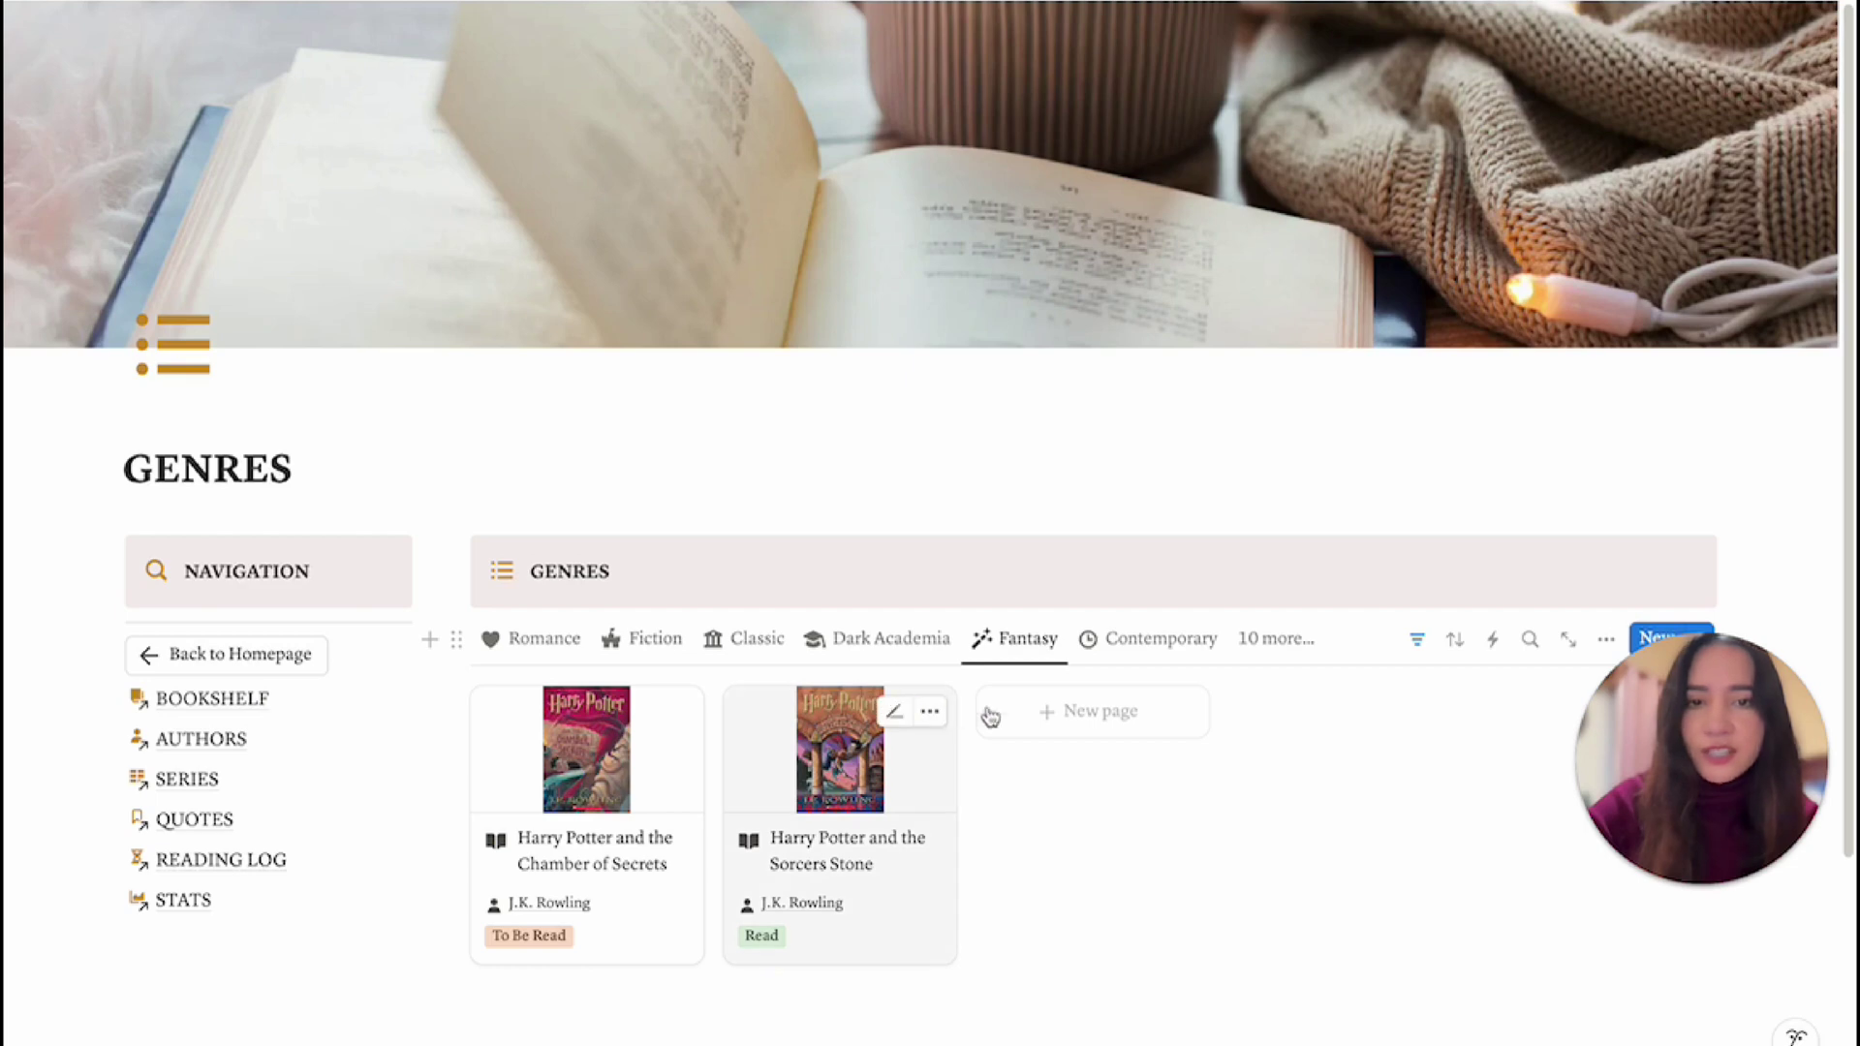
pyautogui.scroll(-2, 1017, 731)
pyautogui.click(557, 507)
pyautogui.click(647, 506)
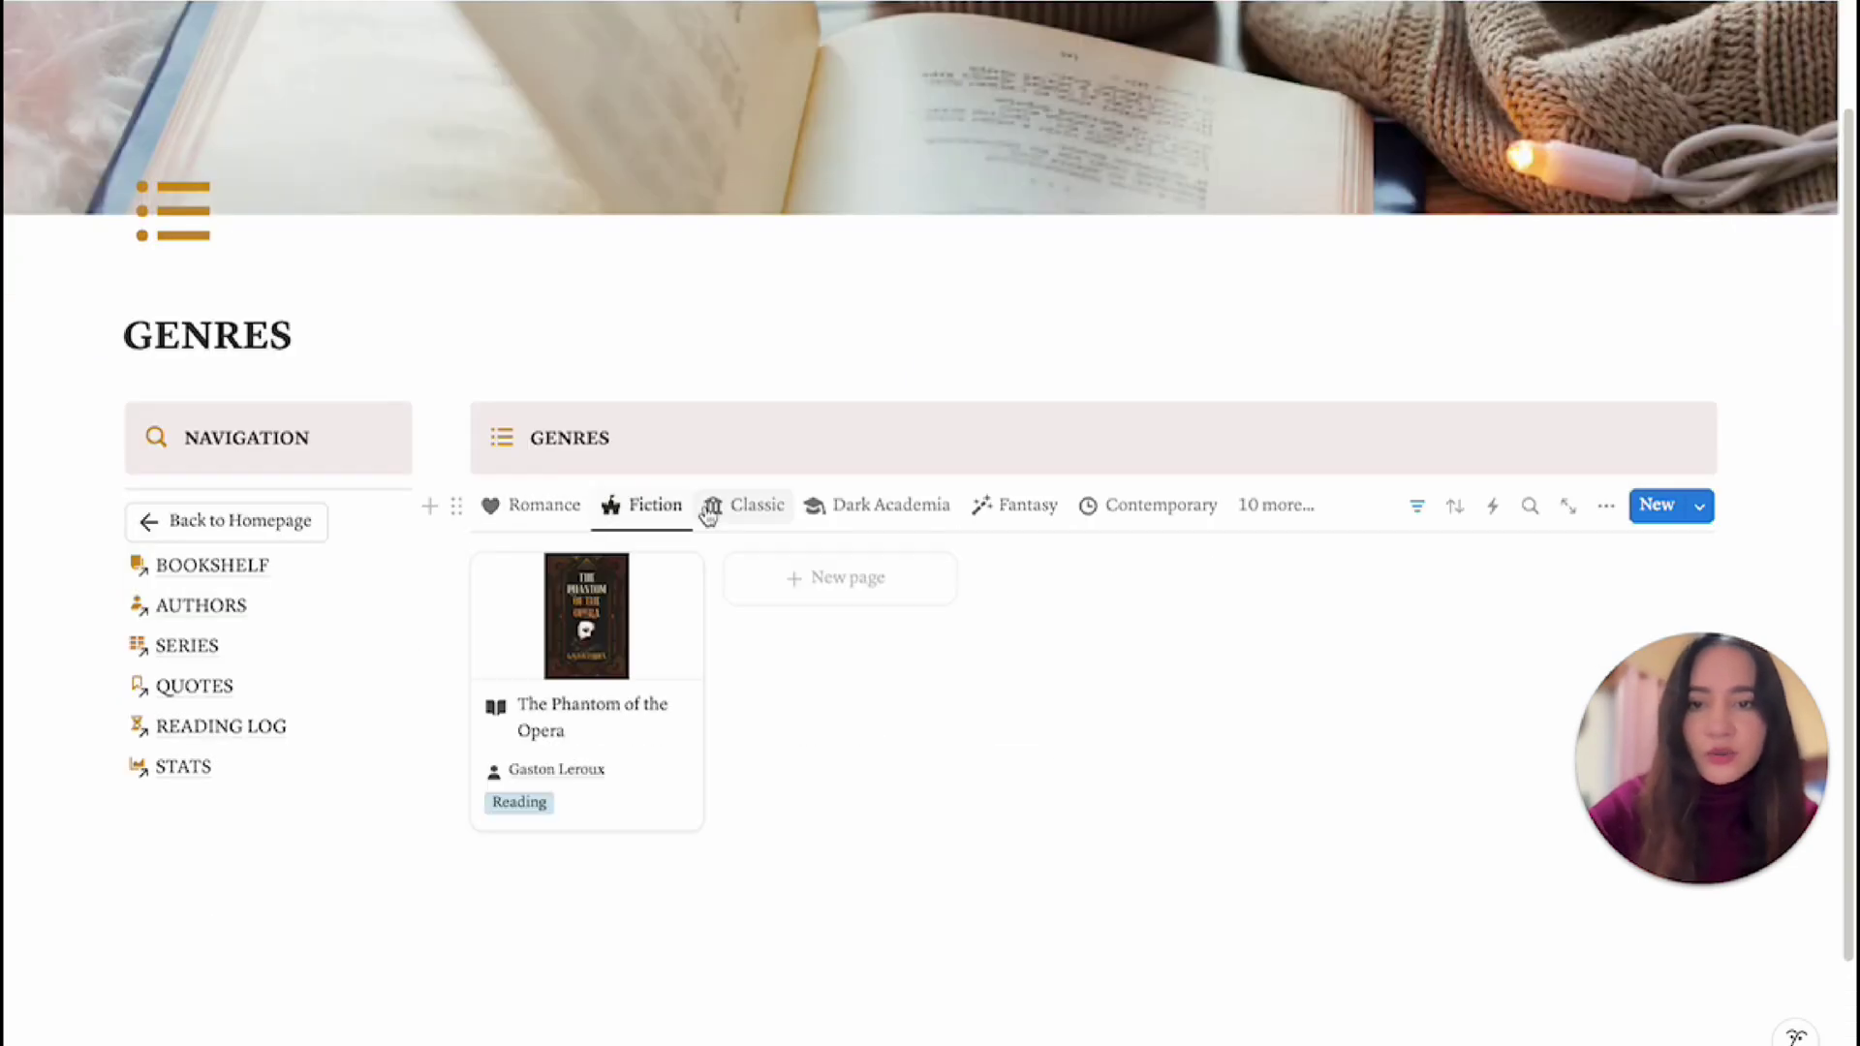
pyautogui.click(748, 506)
pyautogui.click(859, 508)
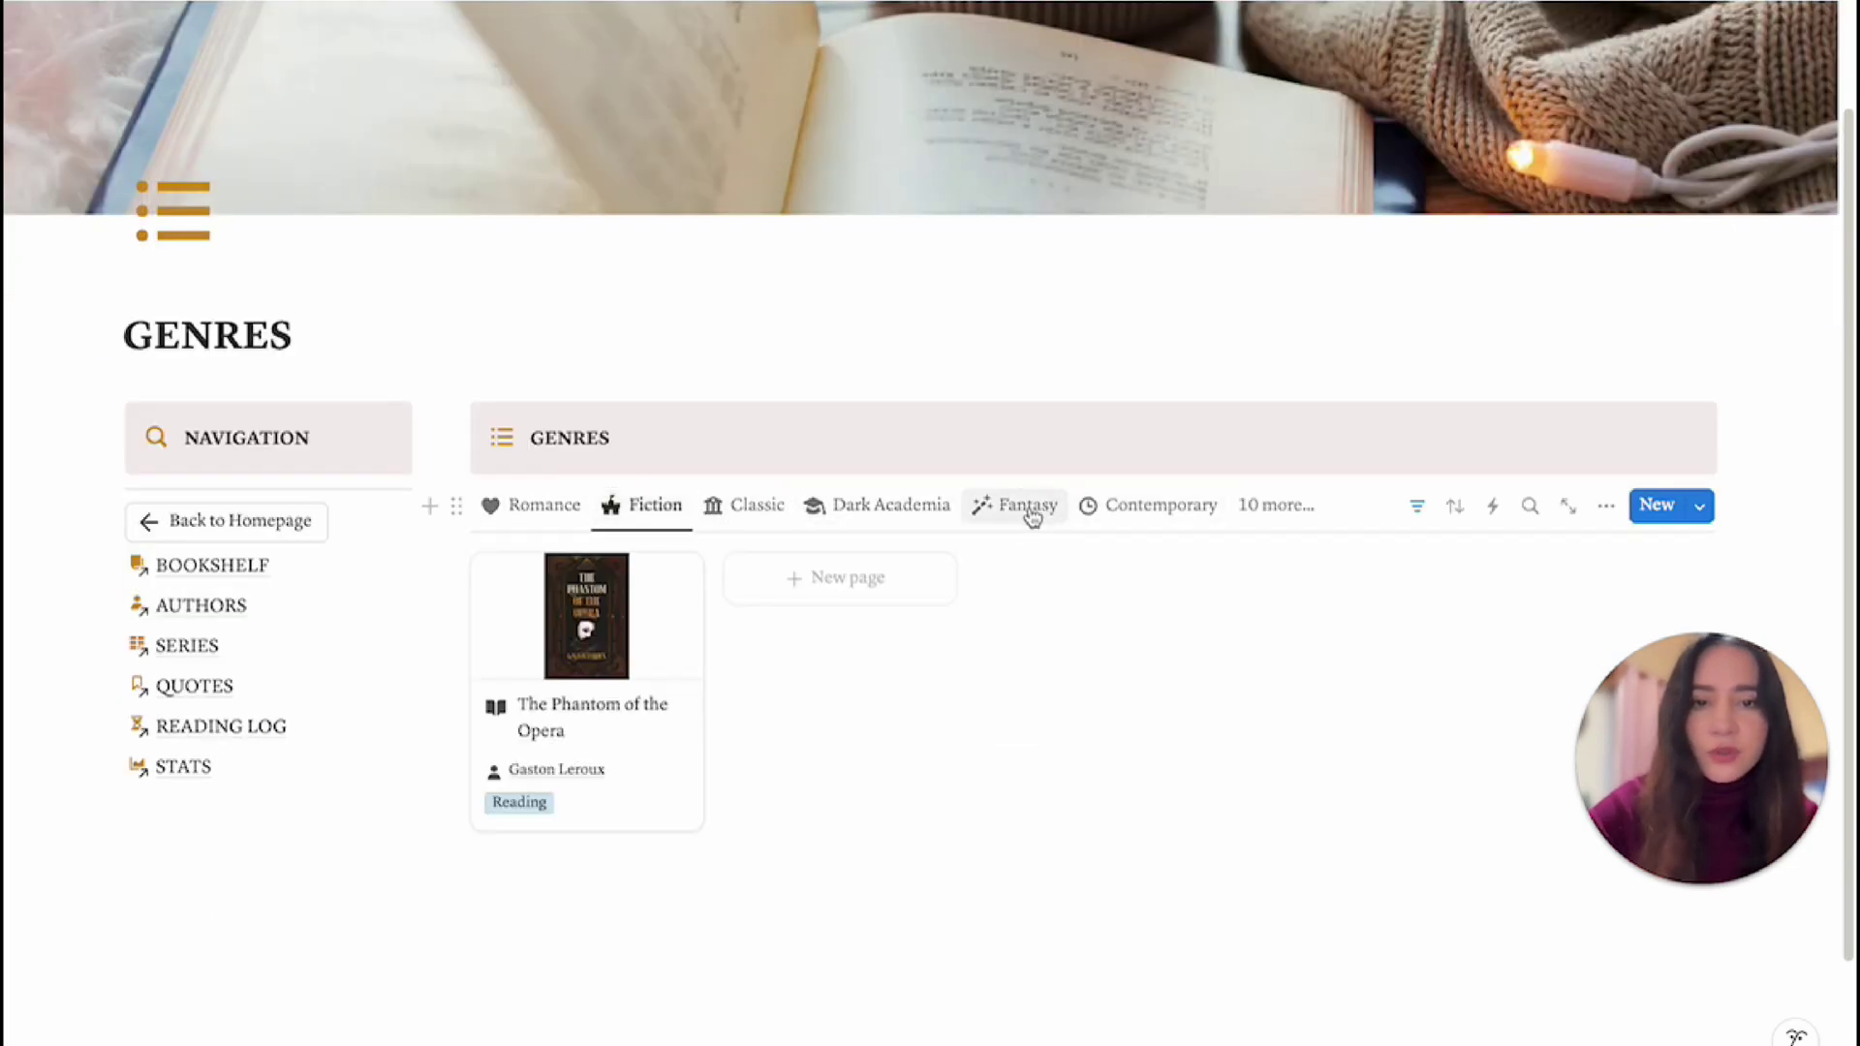
pyautogui.click(1029, 513)
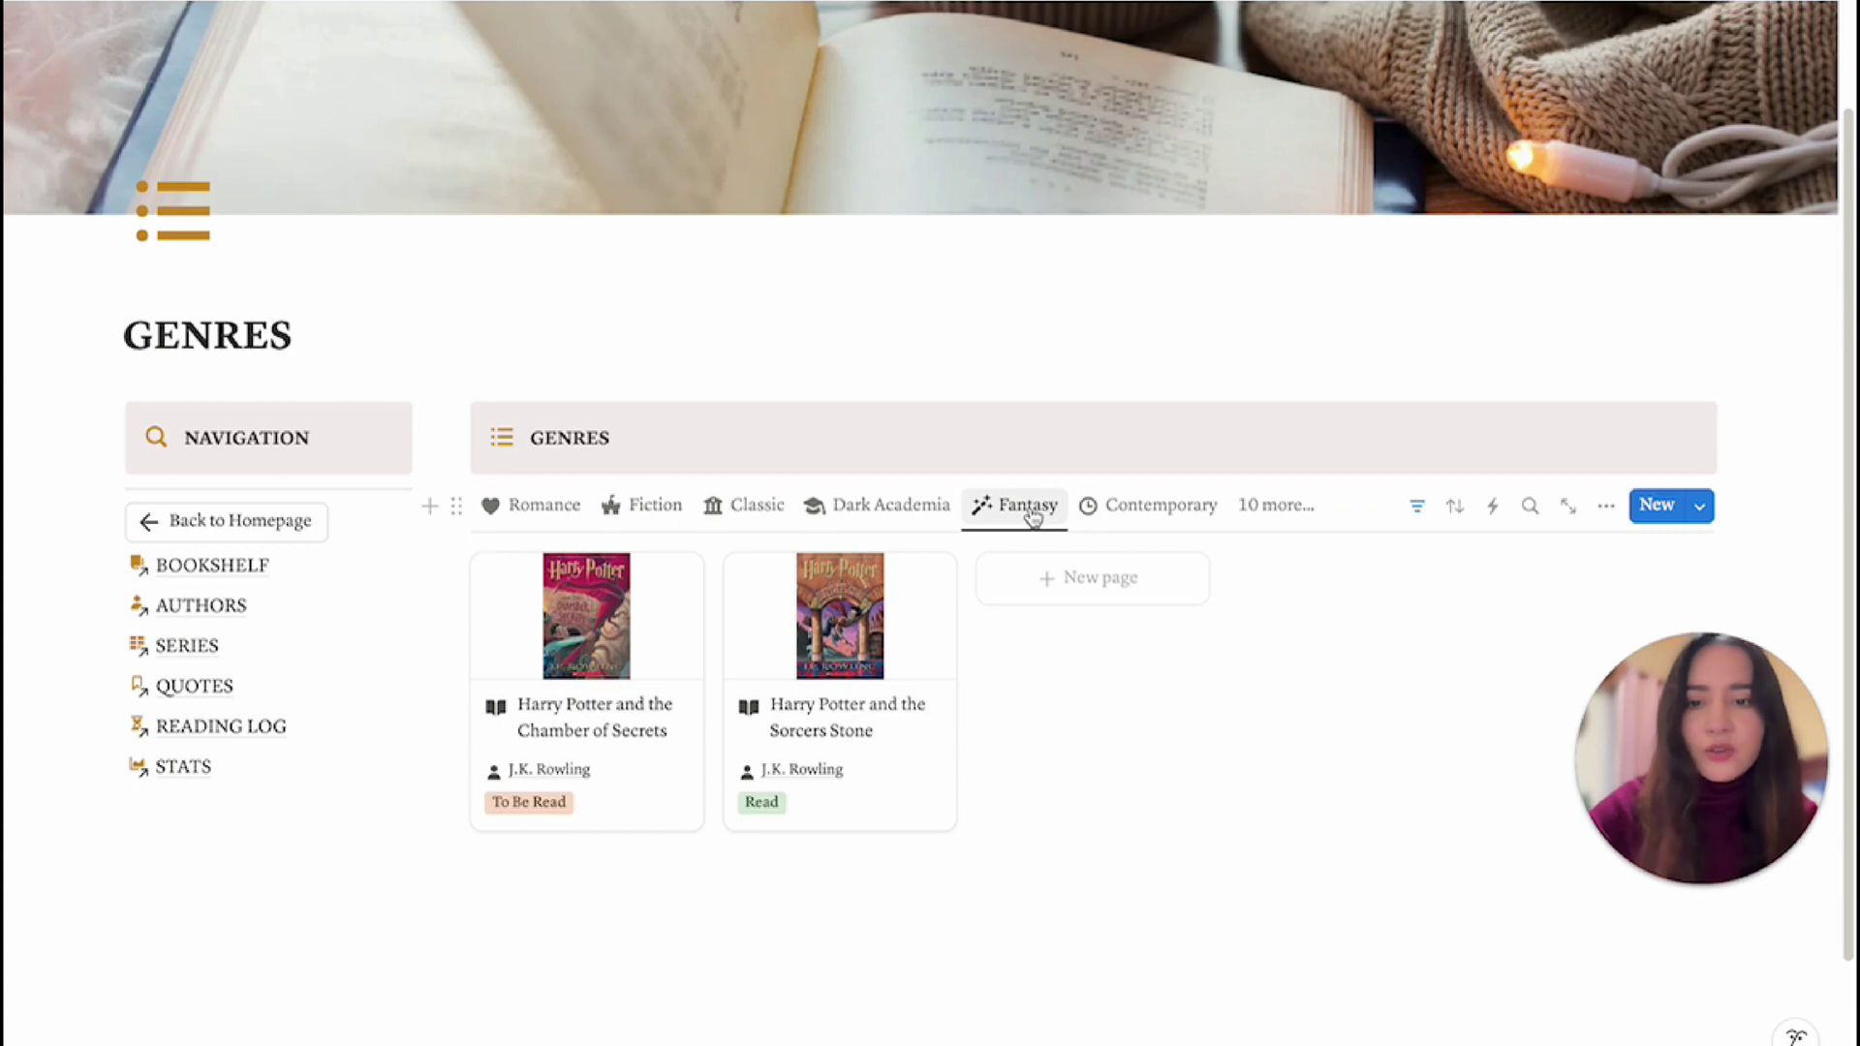
pyautogui.click(625, 512)
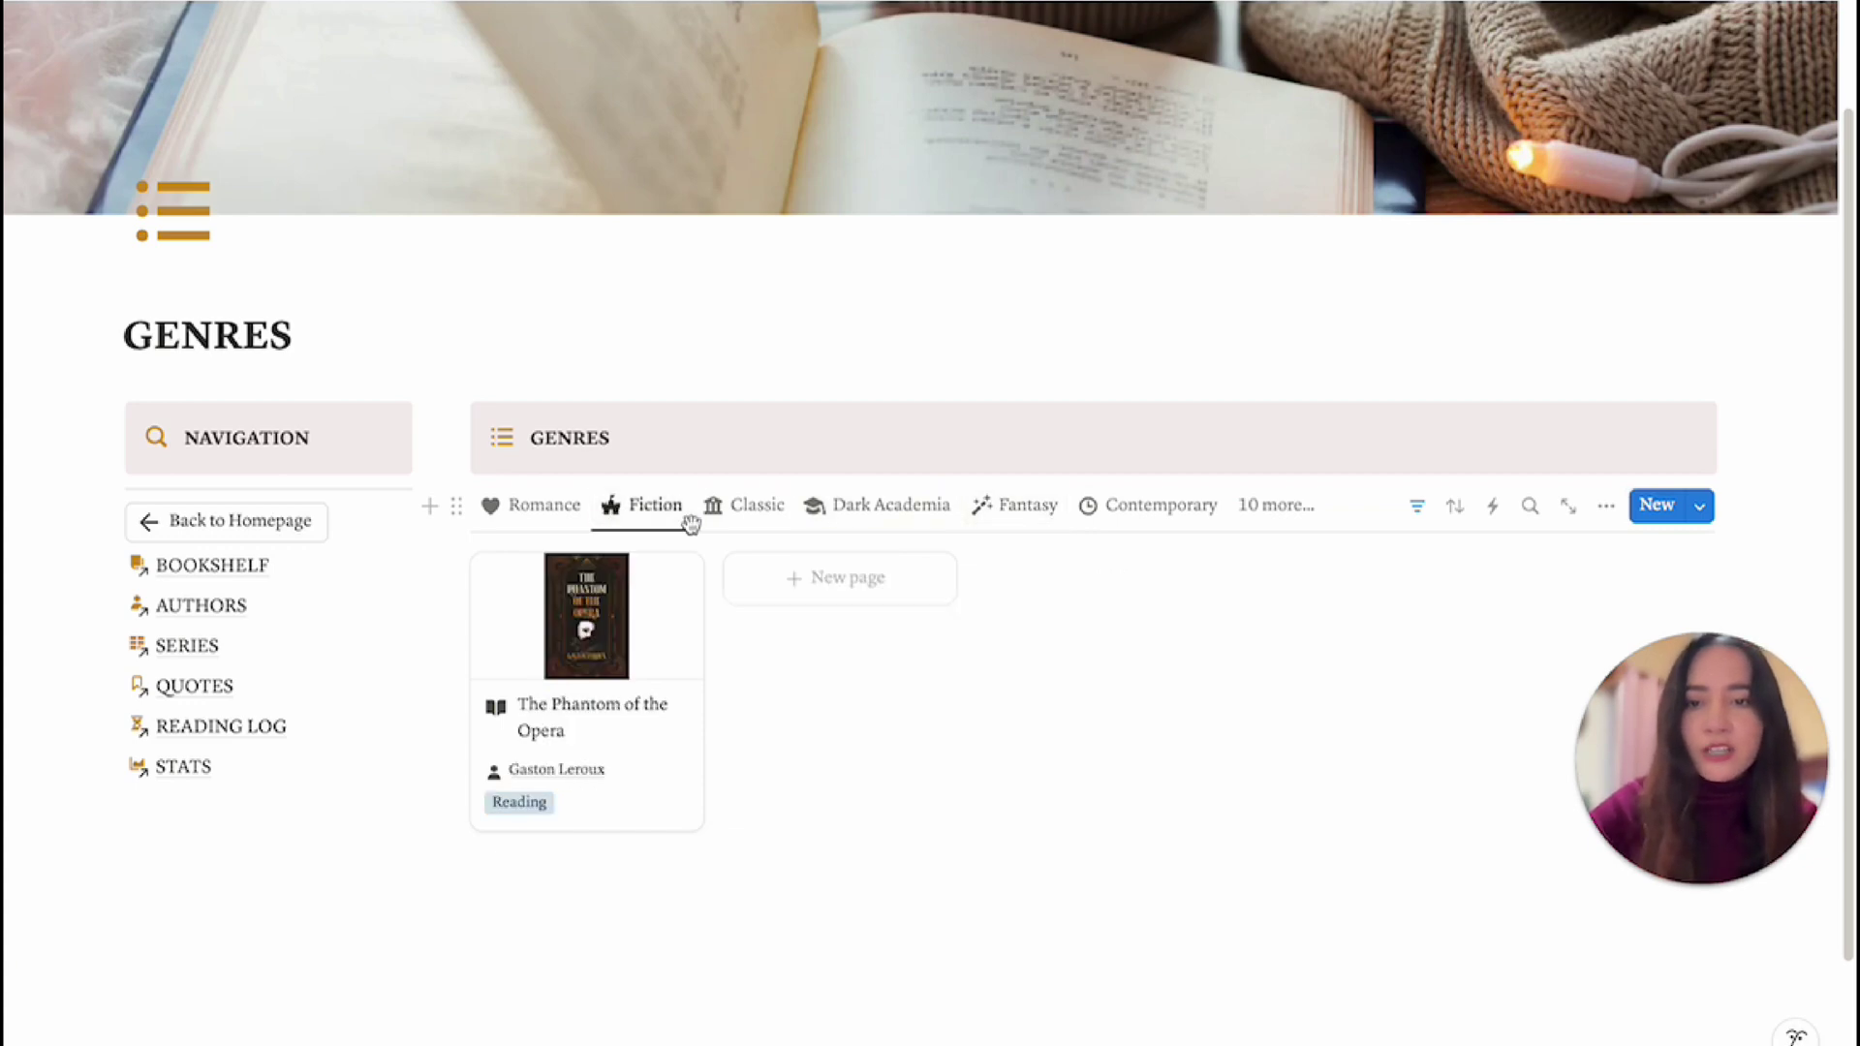
pyautogui.click(215, 687)
# Switch Quotes to the Favorites view, which lists only the page-240 Phantom quote.
pyautogui.scroll(-4, 1038, 742)
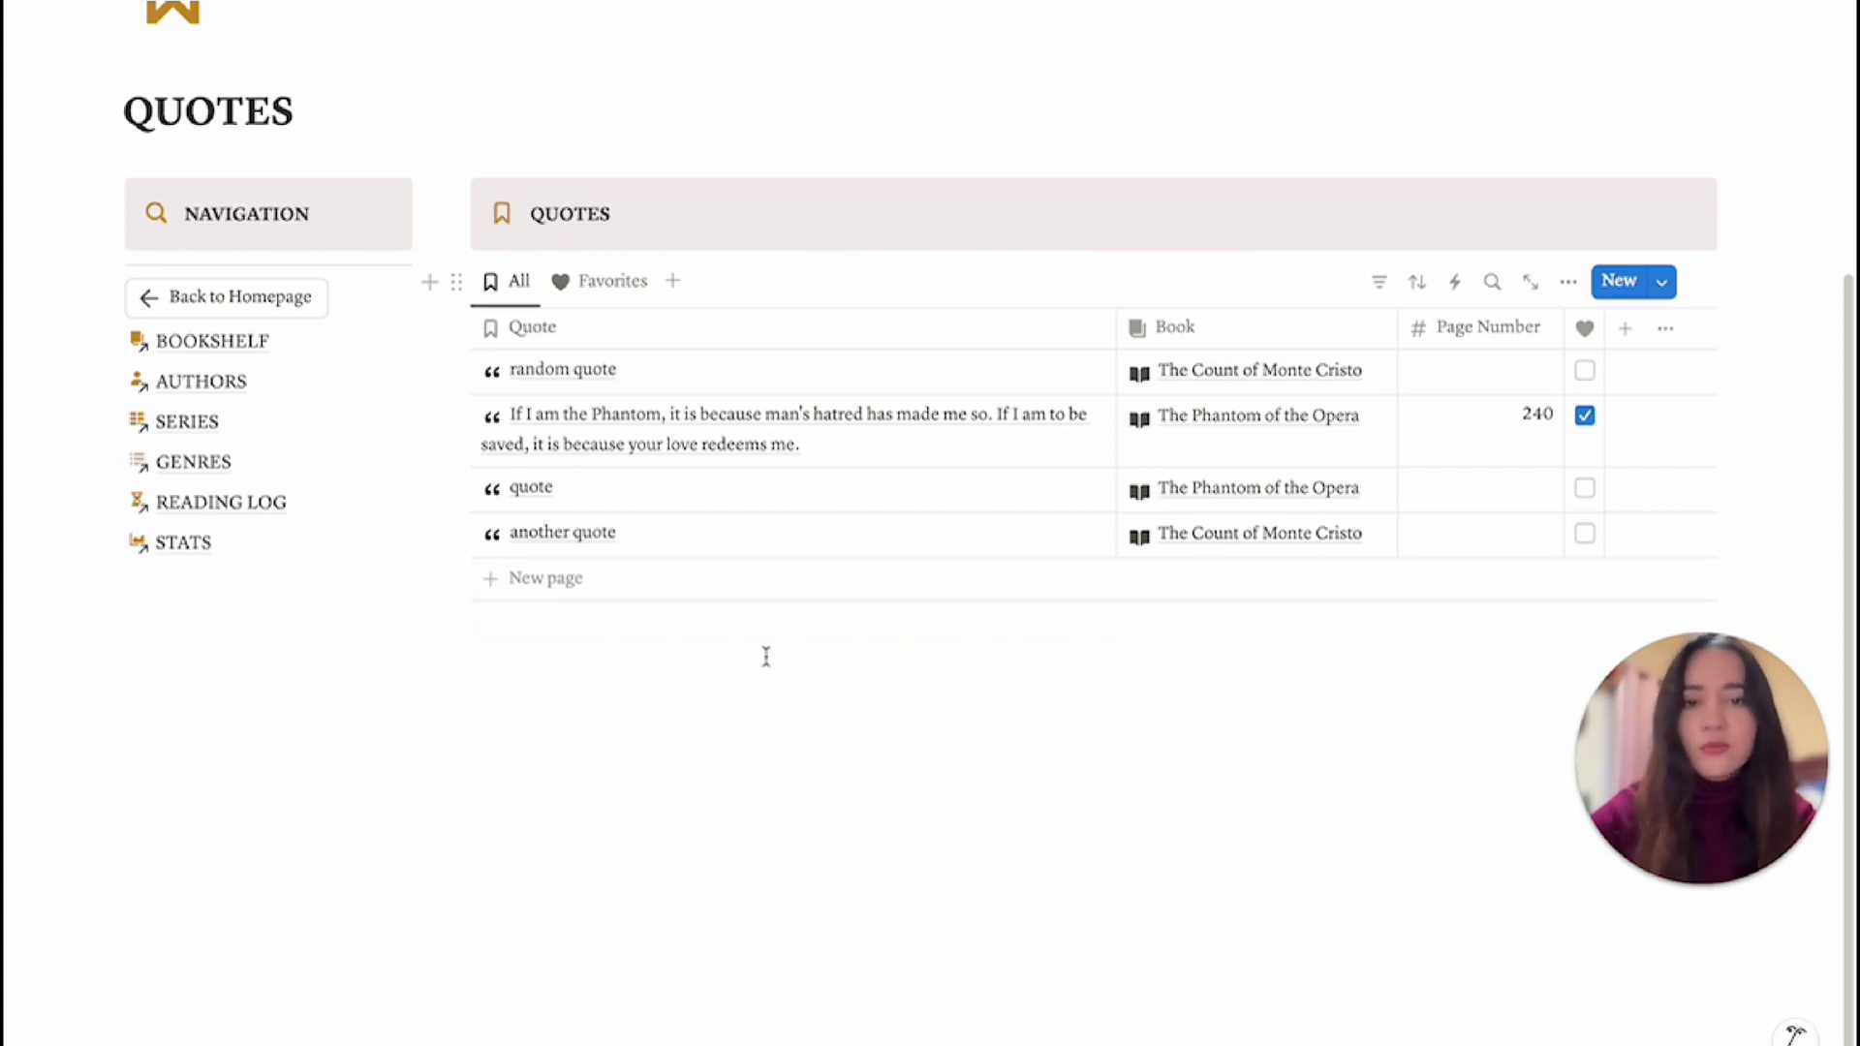
pyautogui.click(598, 281)
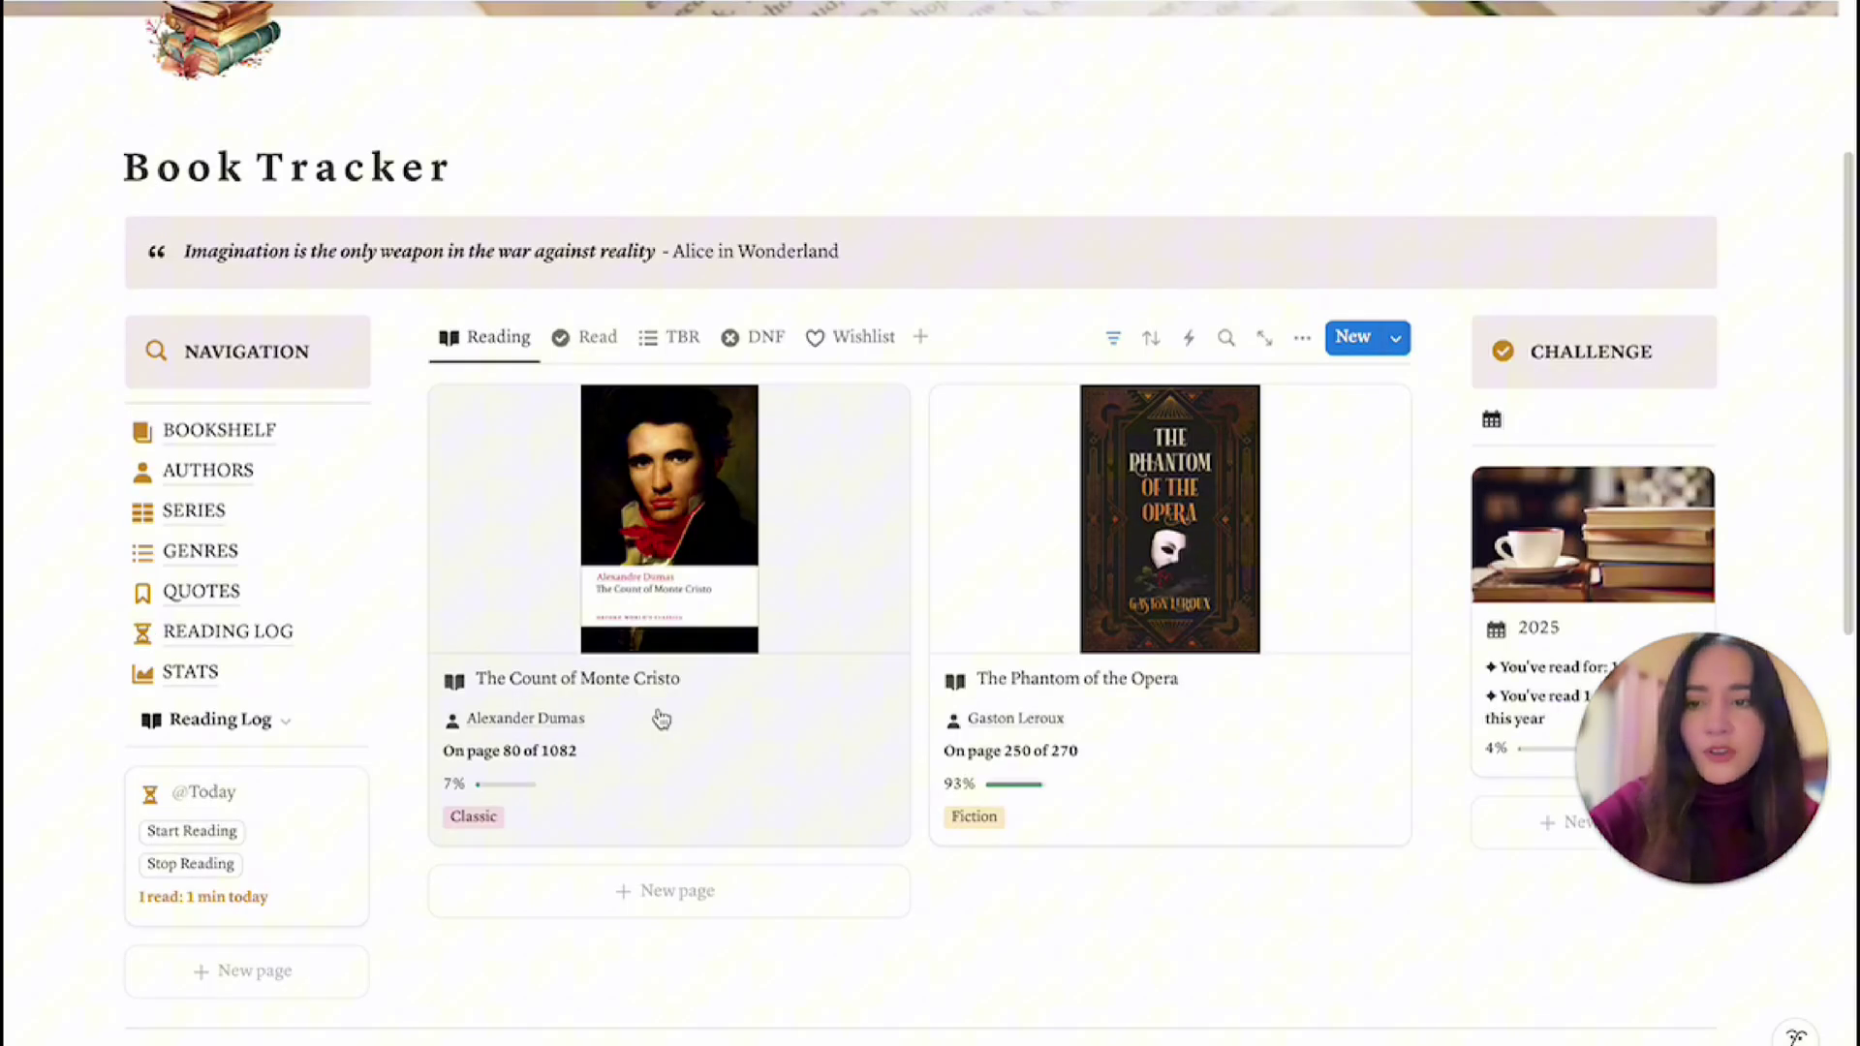
pyautogui.scroll(-1, 395, 560)
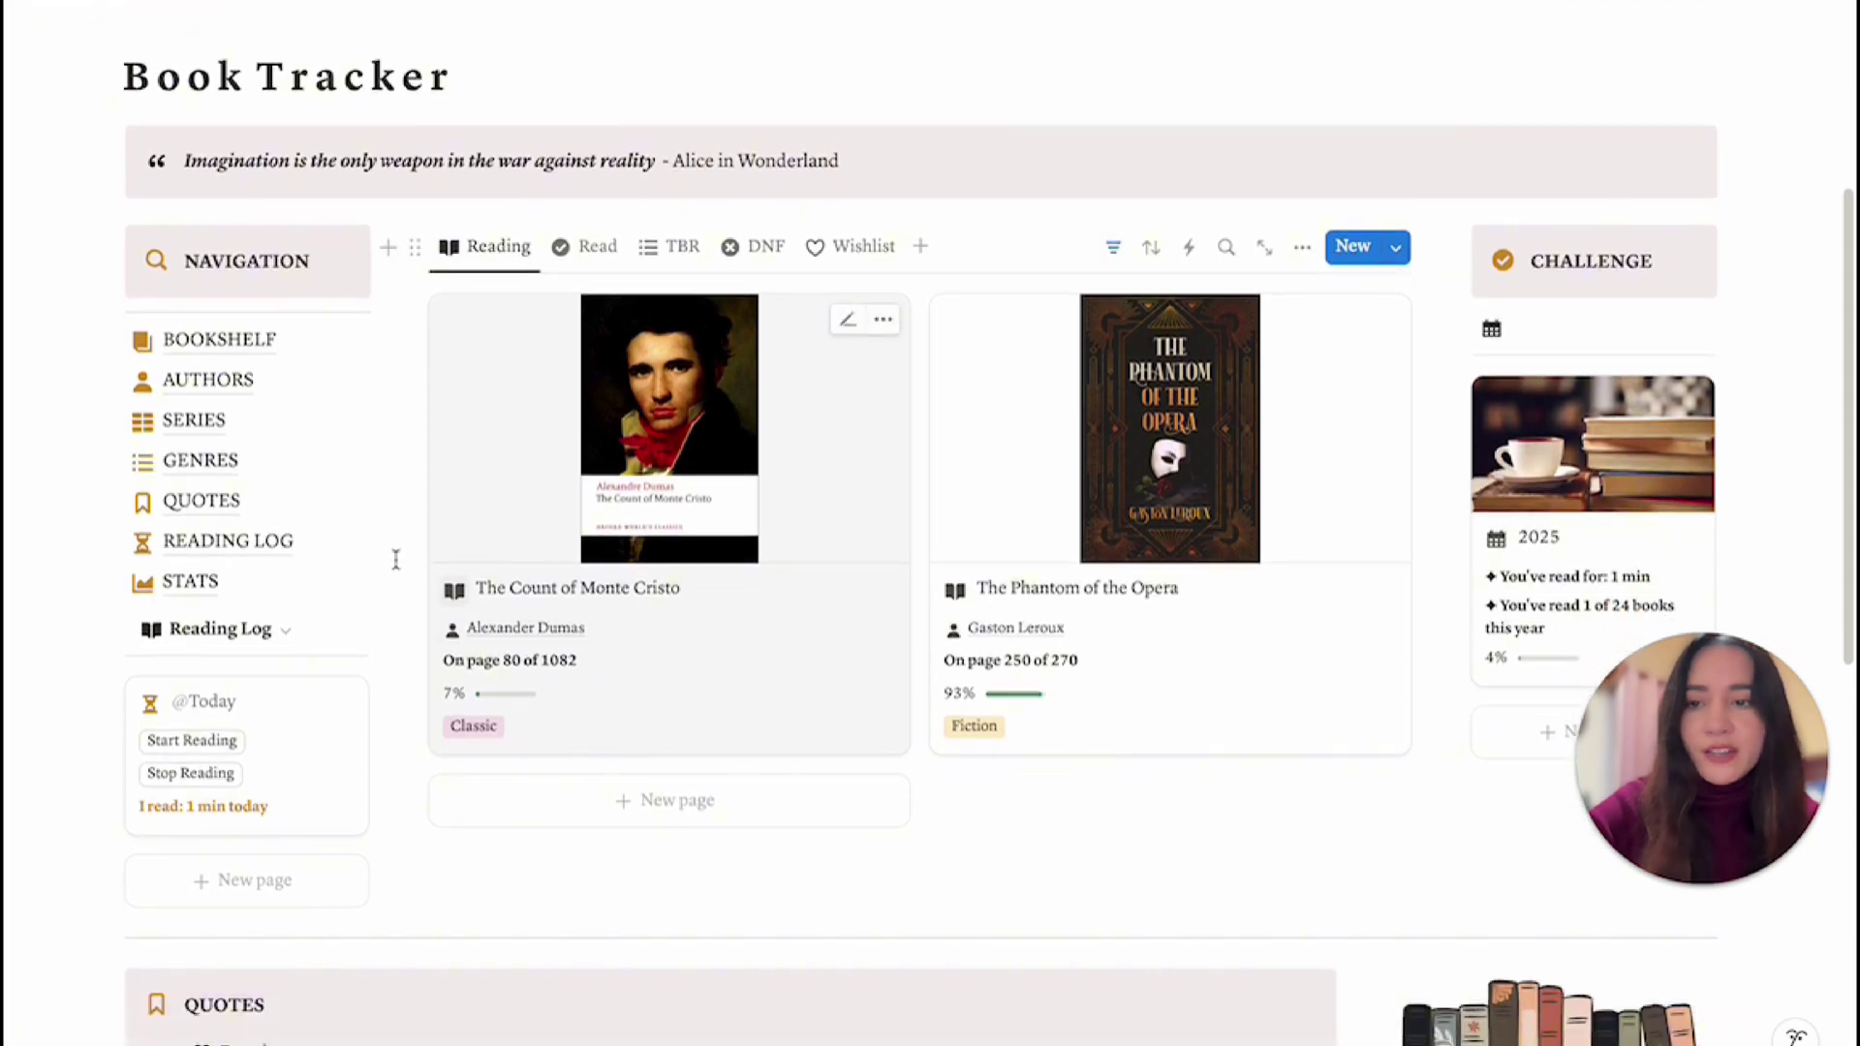
pyautogui.click(262, 542)
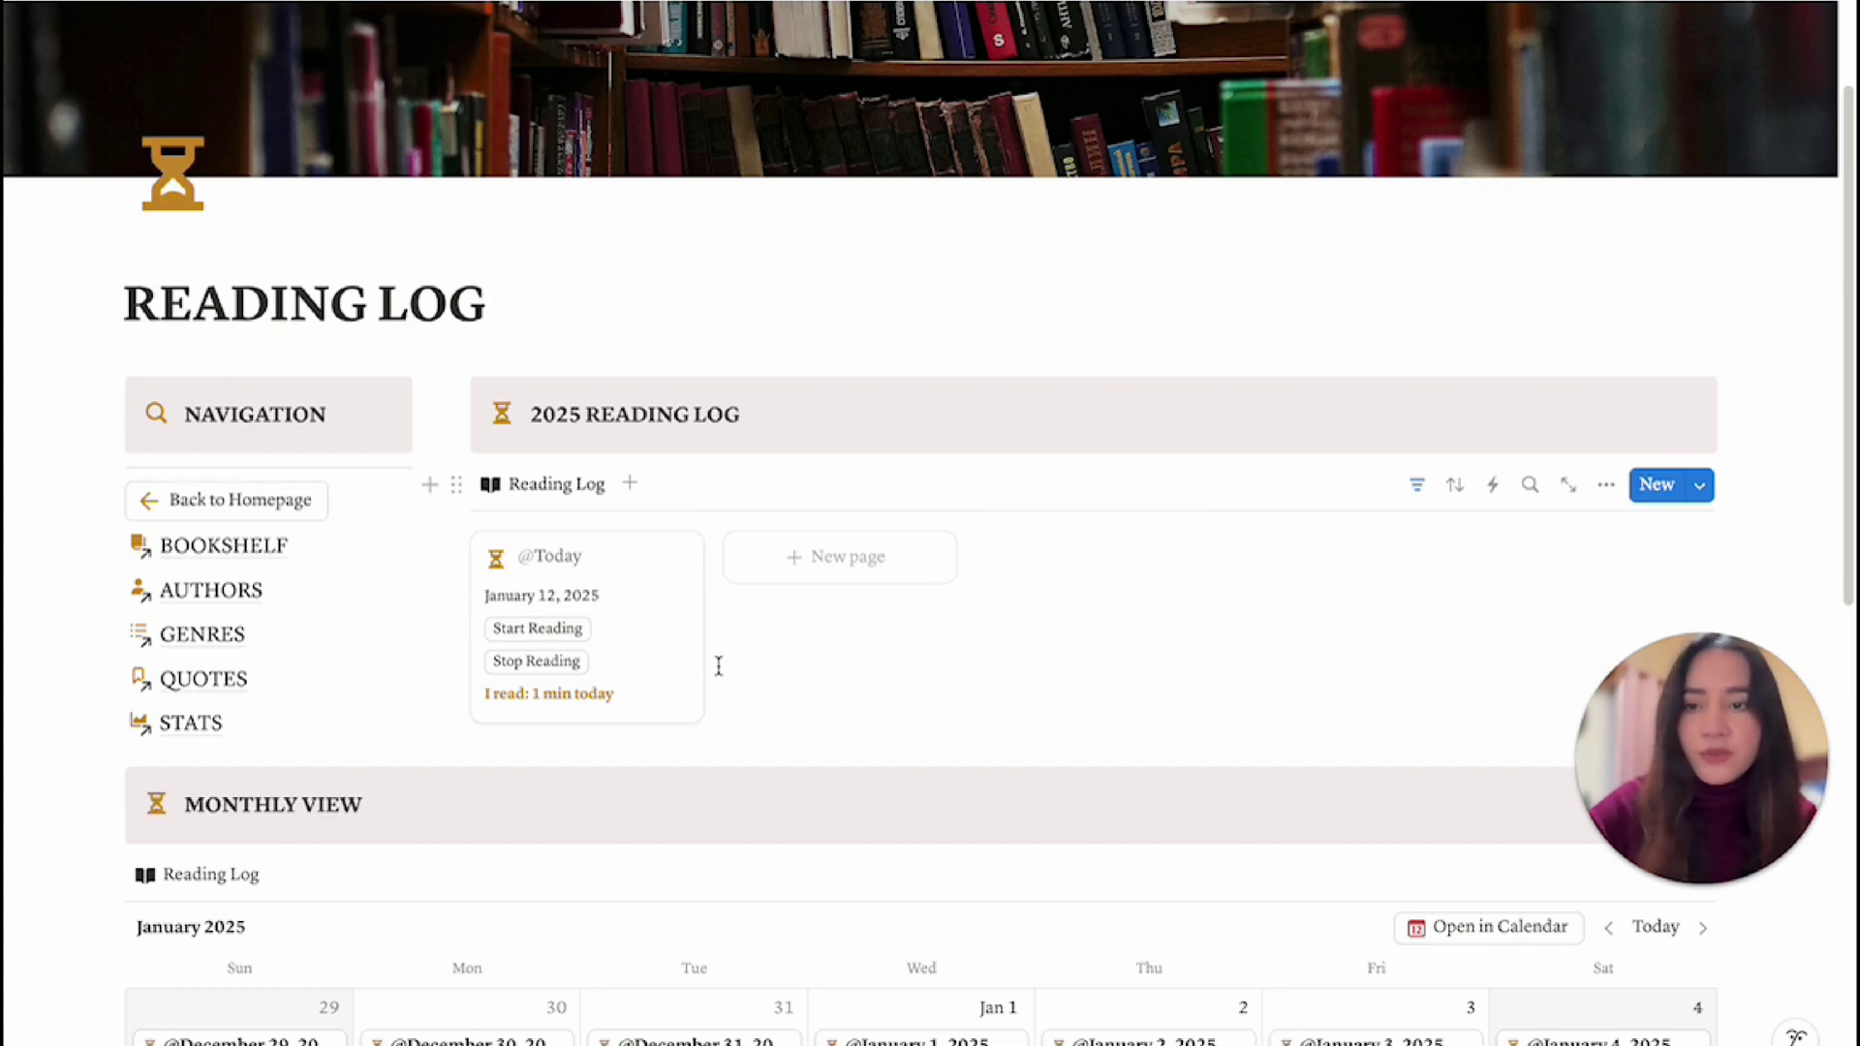
pyautogui.scroll(-6, 872, 652)
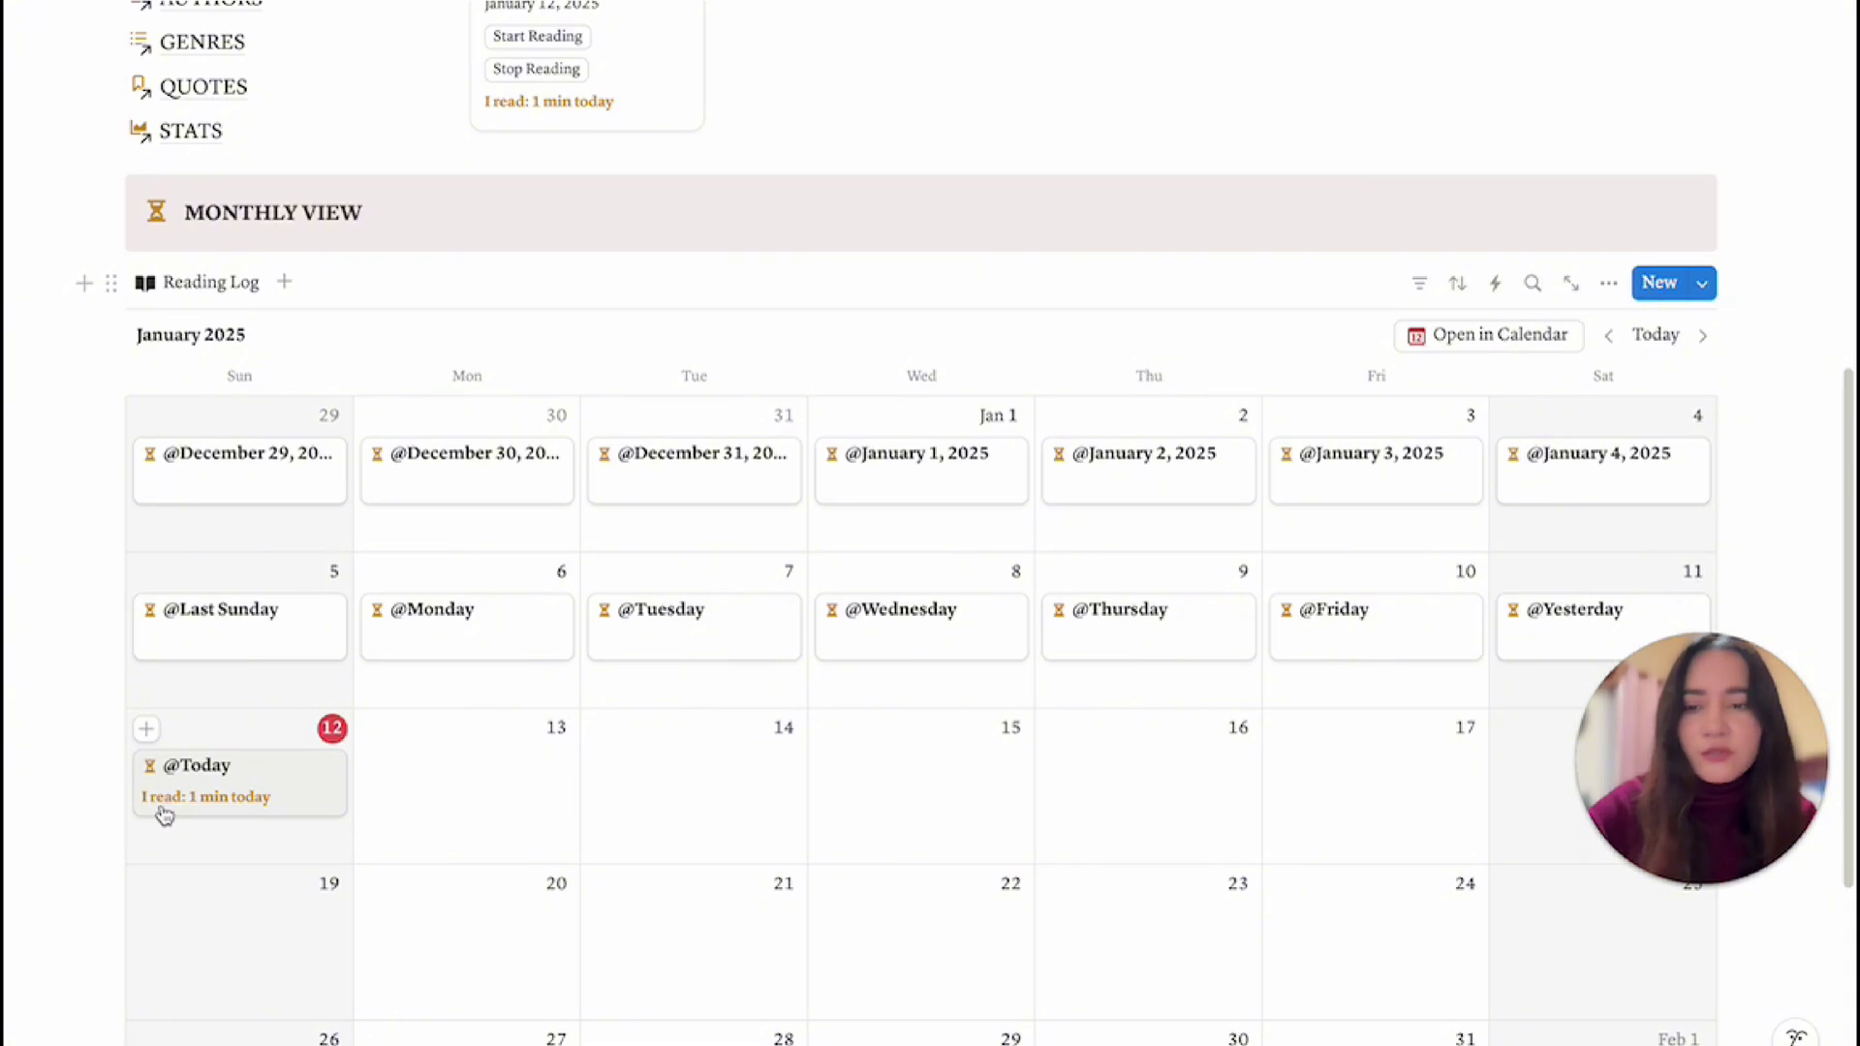
pyautogui.scroll(3, 165, 813)
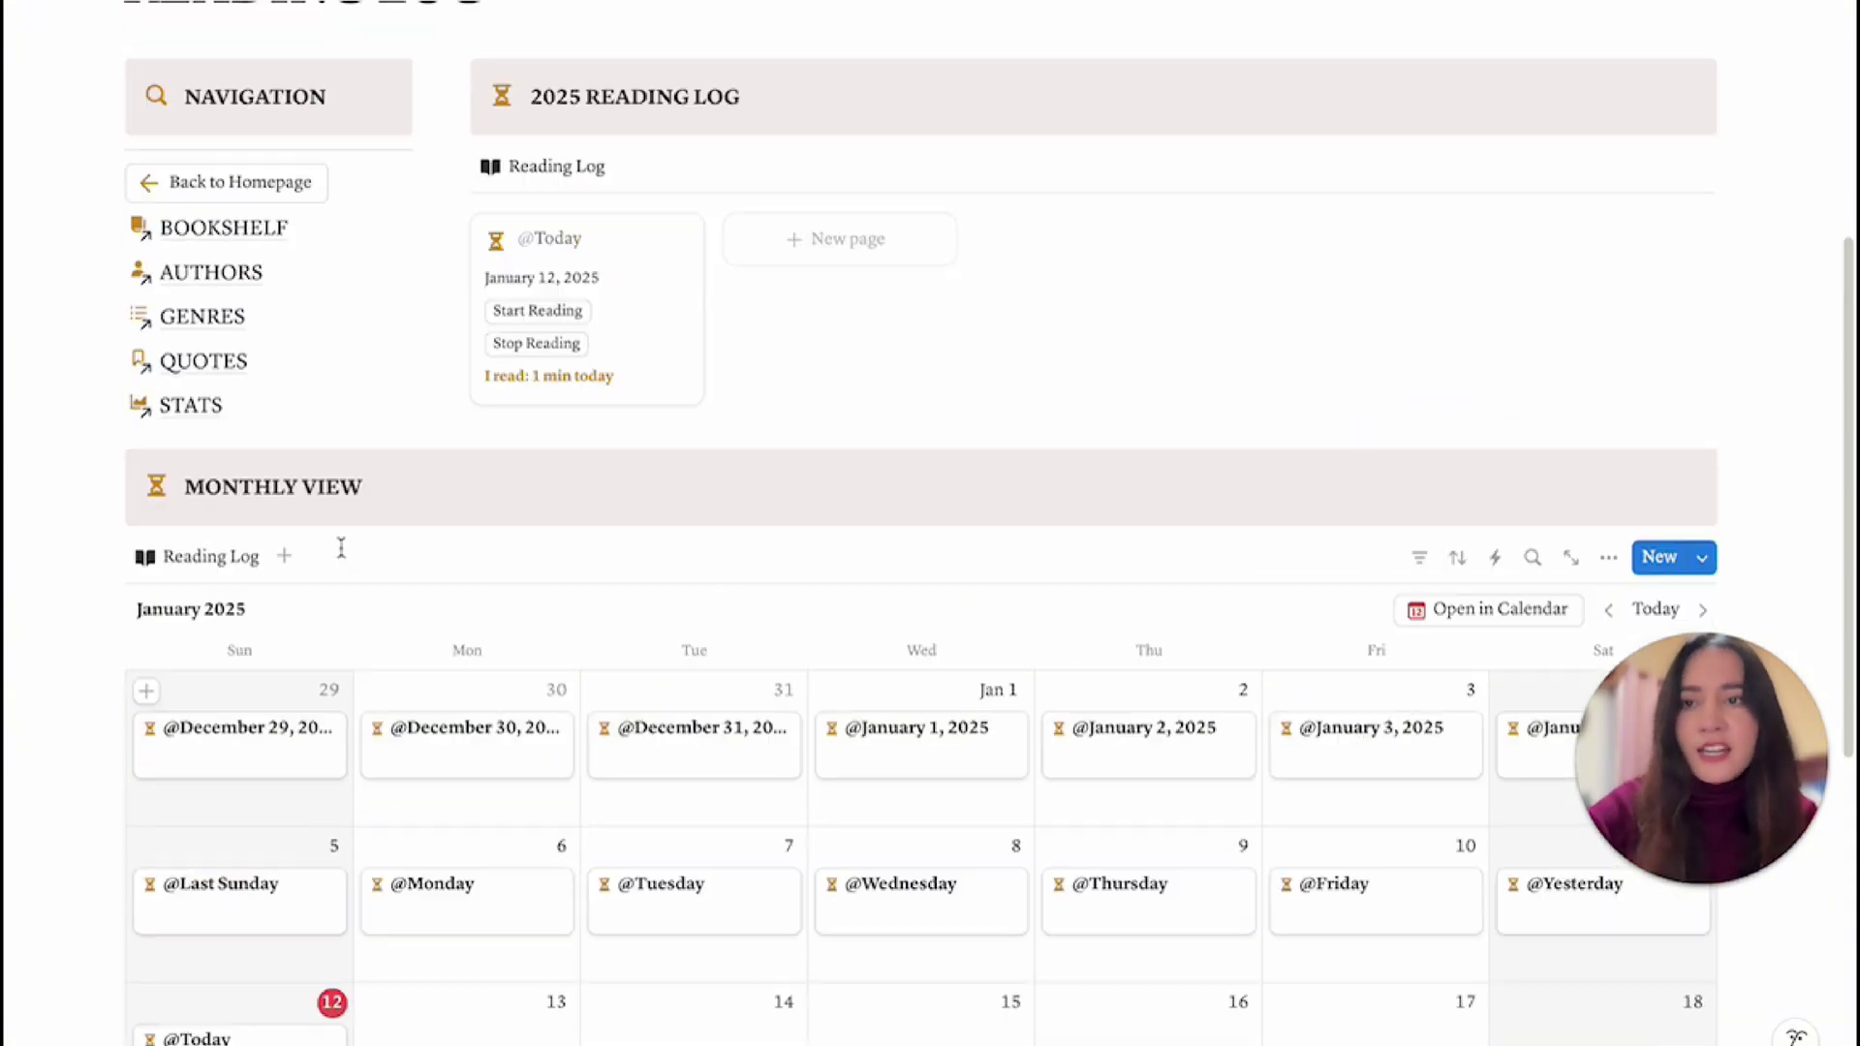
pyautogui.click(226, 205)
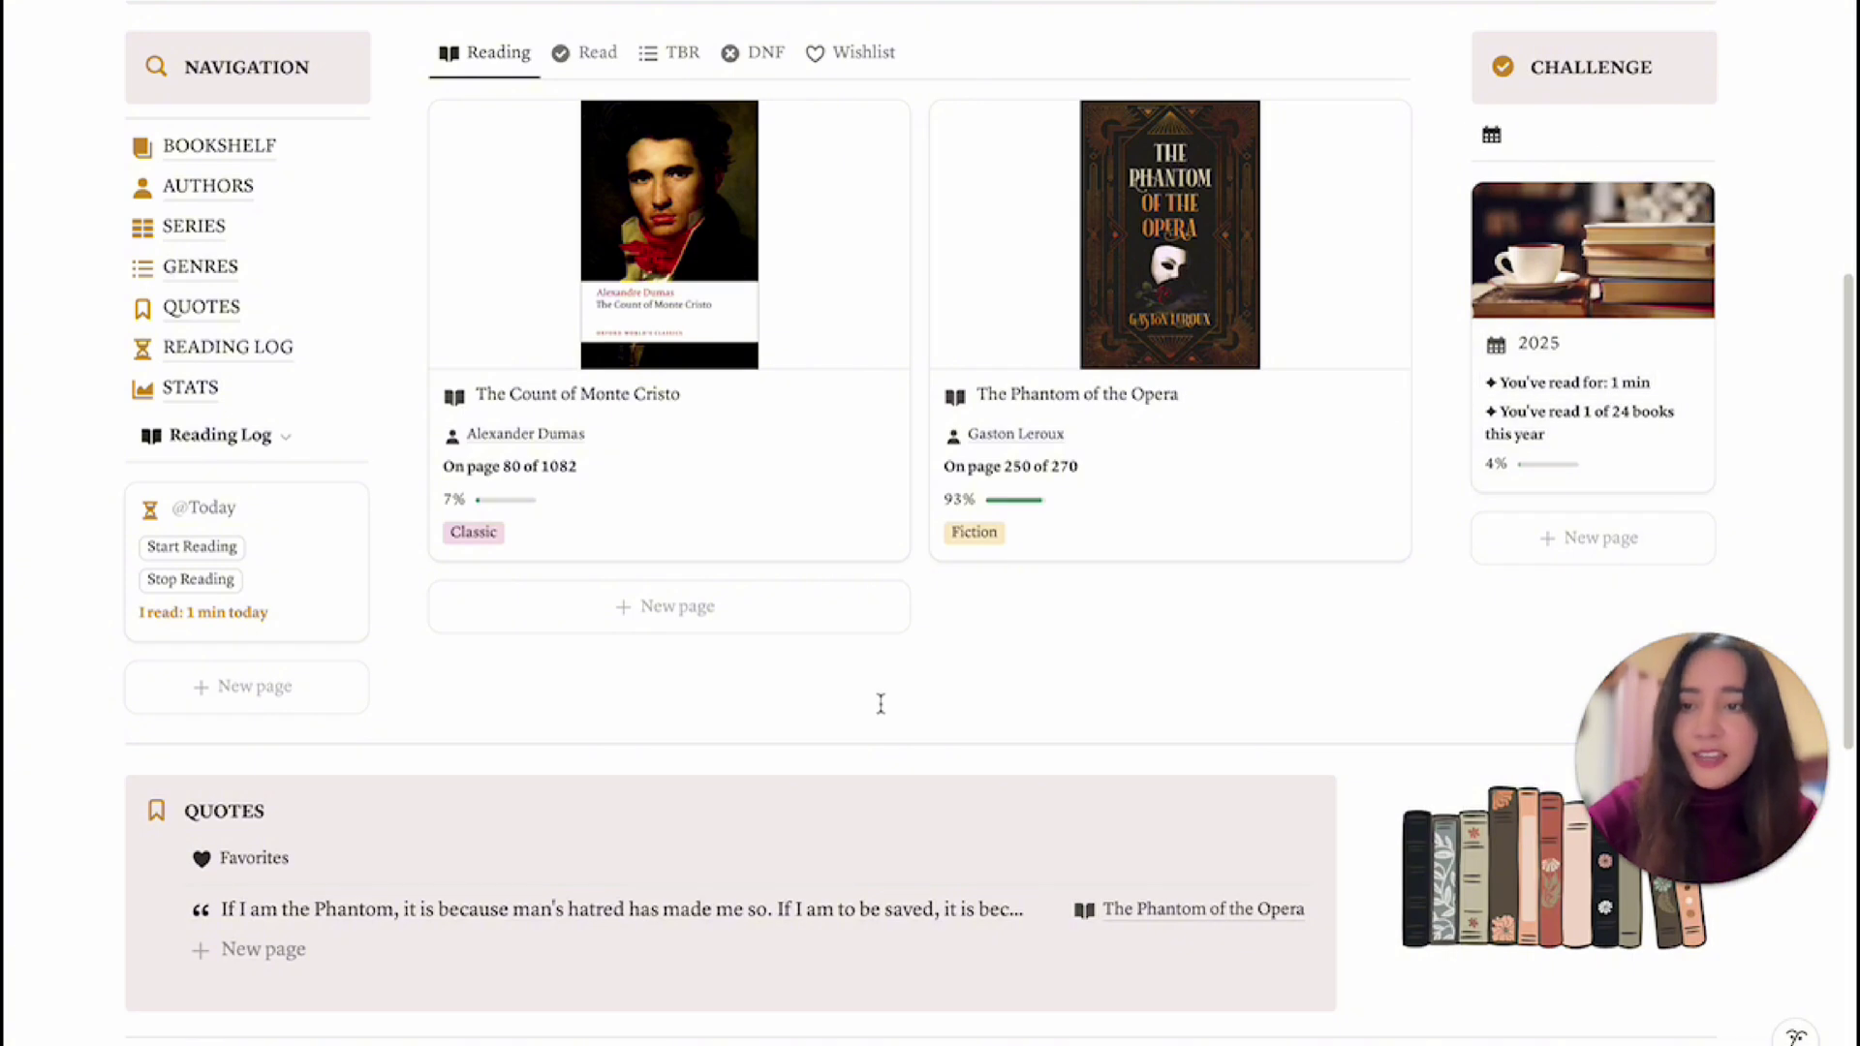
# Open the Stats page, with the 2025 card at 1 of 24 books and 1352 pages.
pyautogui.click(194, 388)
pyautogui.scroll(-1, 856, 712)
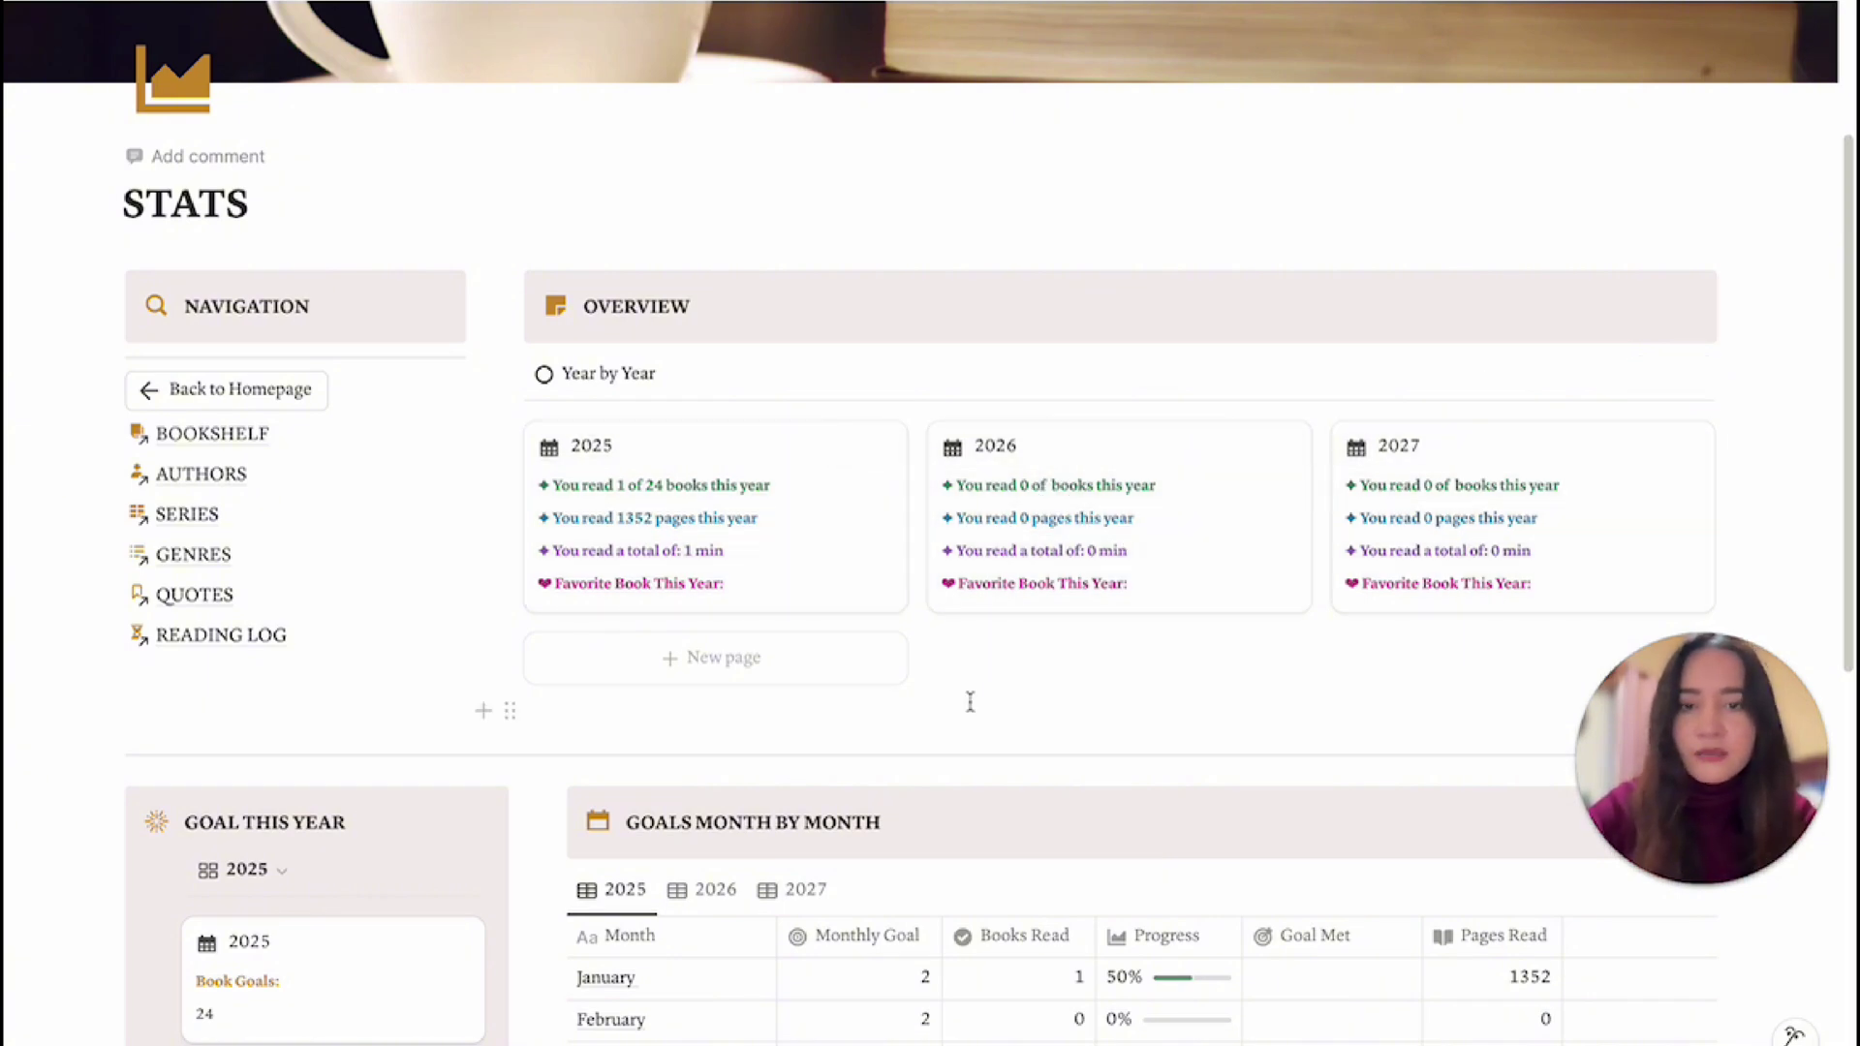
# Add a new year entry titled 2028 to the Year by Year overview.
pyautogui.click(718, 667)
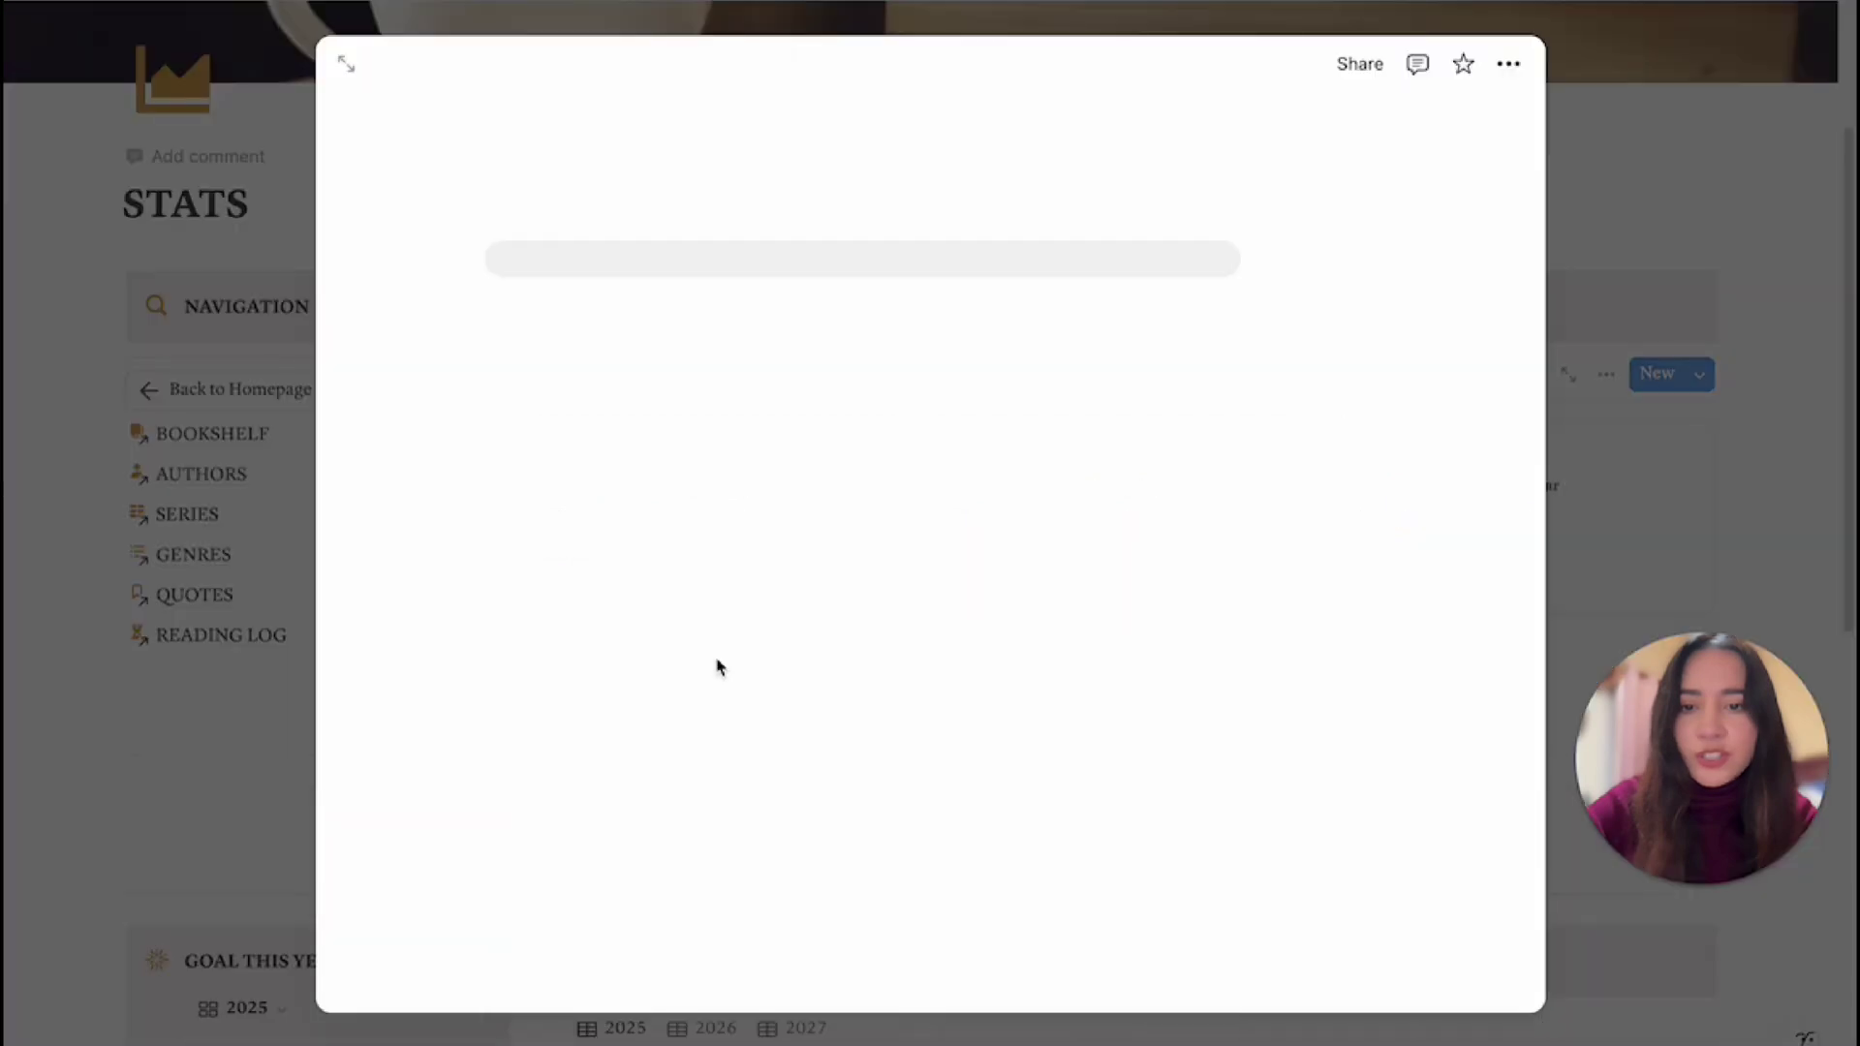
pyautogui.write('2028')
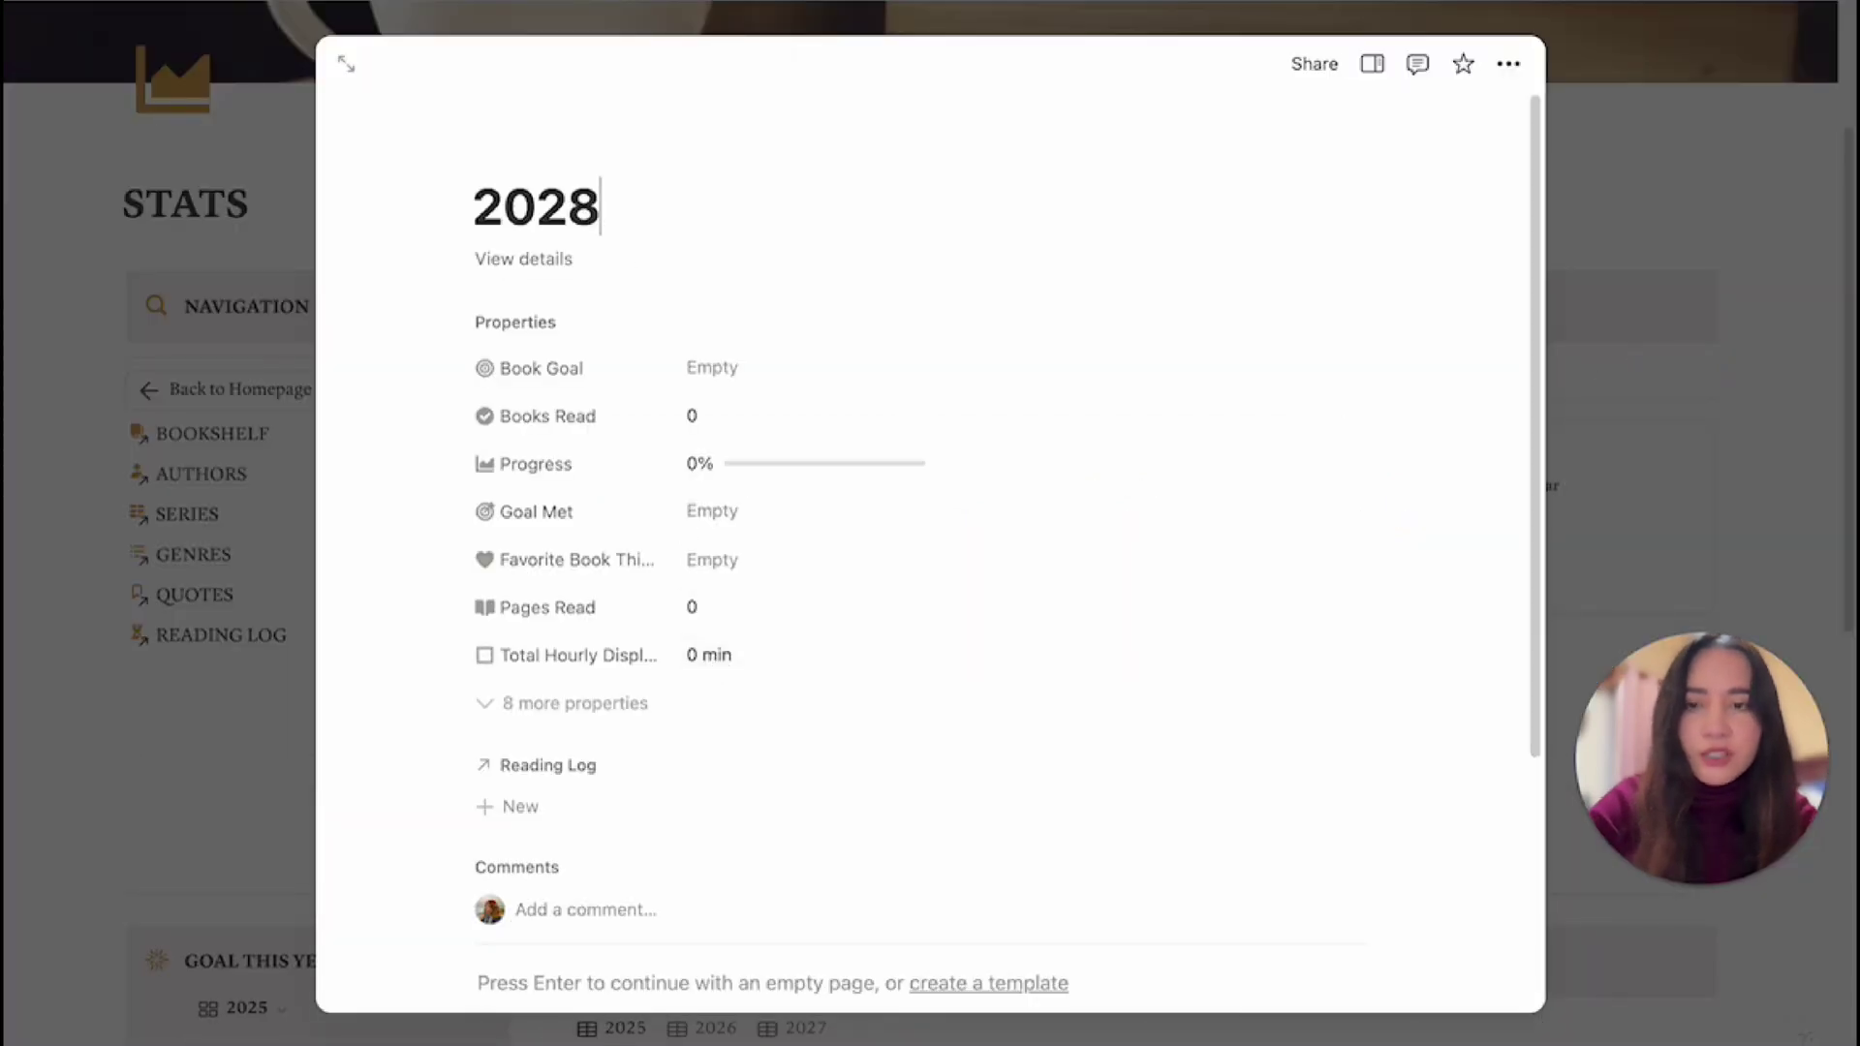
pyautogui.click(1665, 523)
pyautogui.scroll(-3, 915, 817)
pyautogui.scroll(-3, 915, 817)
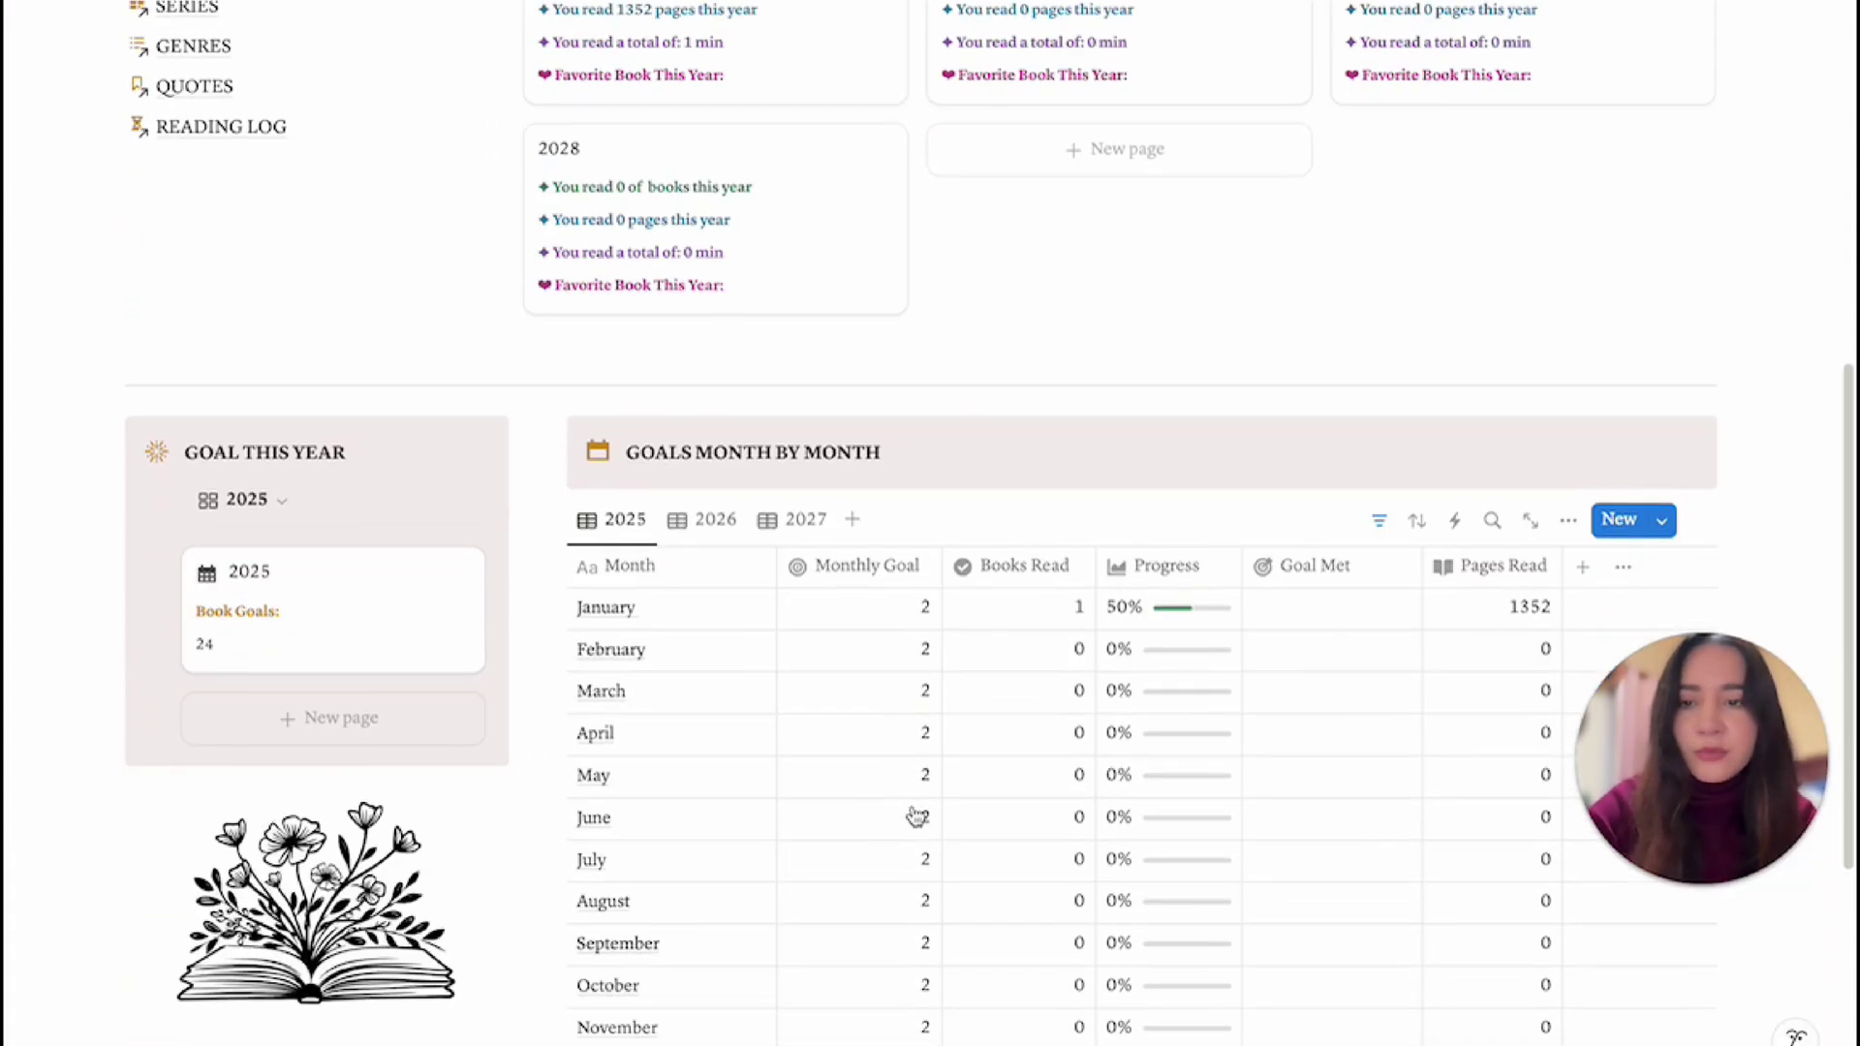
pyautogui.scroll(-1, 387, 678)
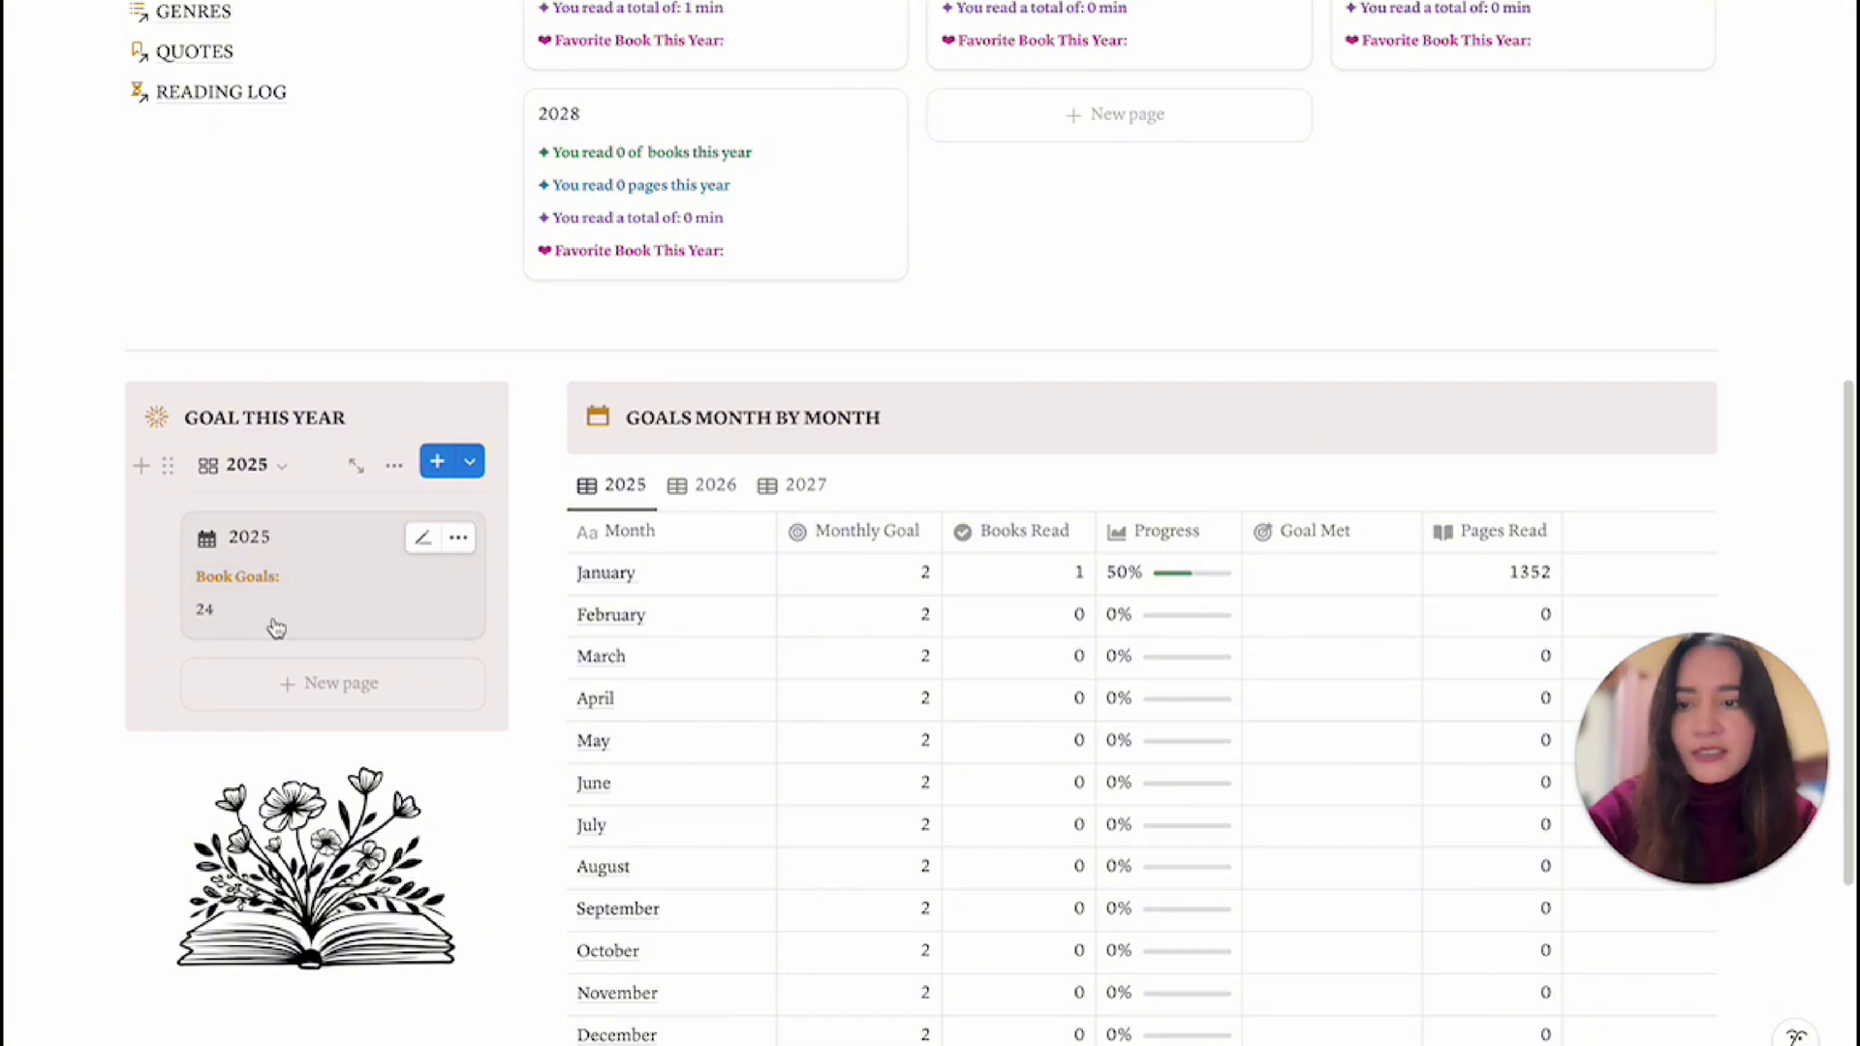
# Change the 2025 Book Goals value from 24 to 30.
pyautogui.click(213, 620)
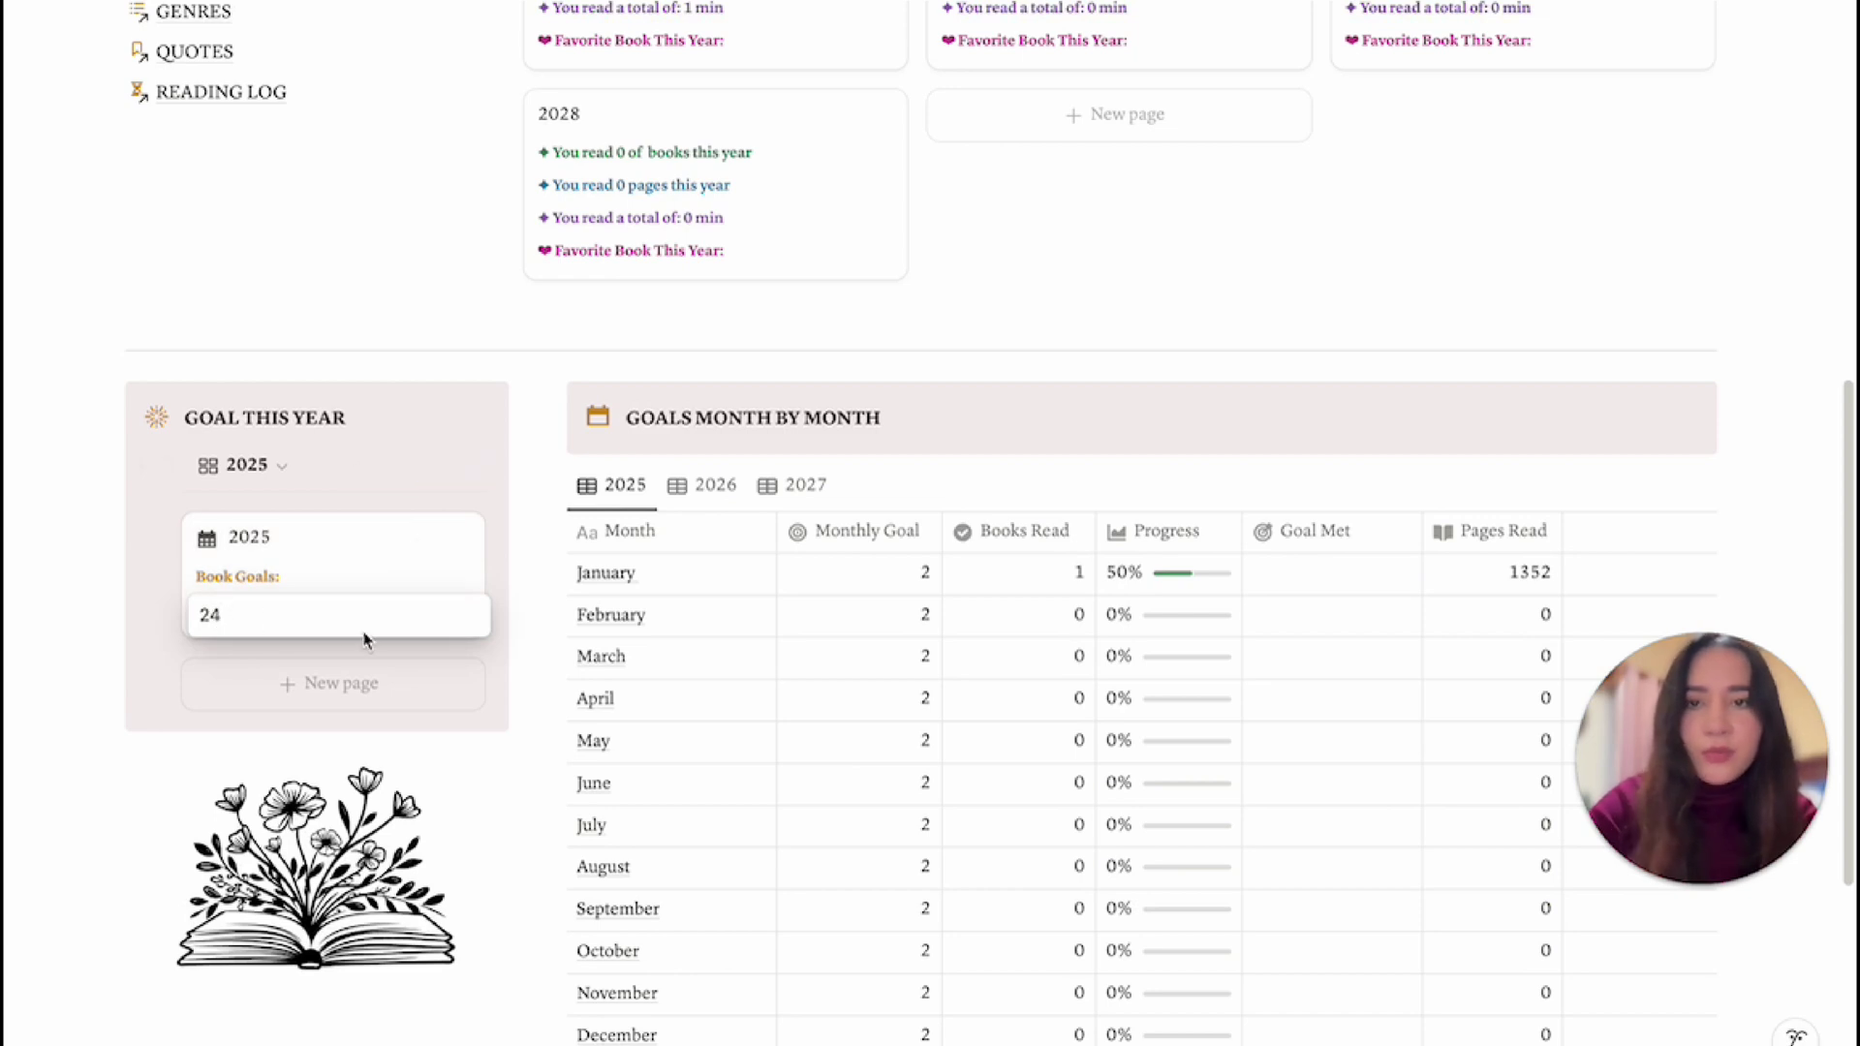
pyautogui.press('BackSpace')
pyautogui.press('BackSpace')
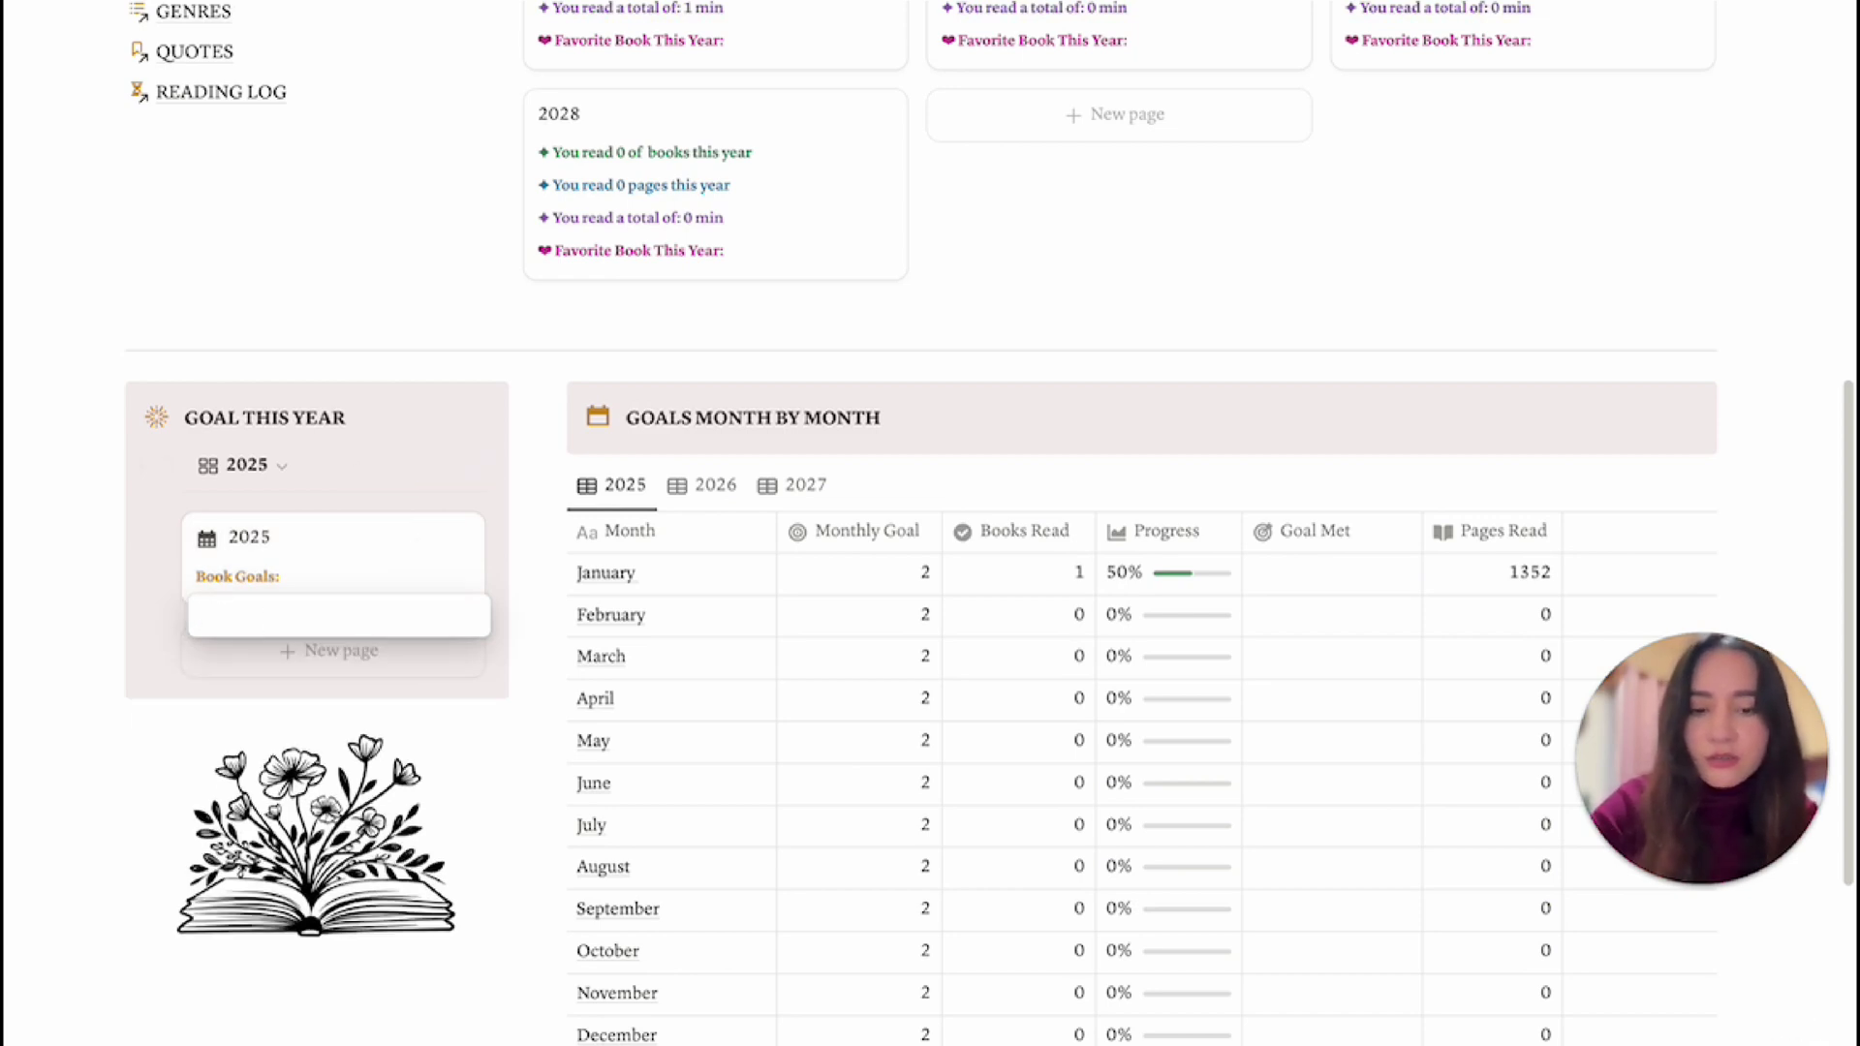
pyautogui.write('30')
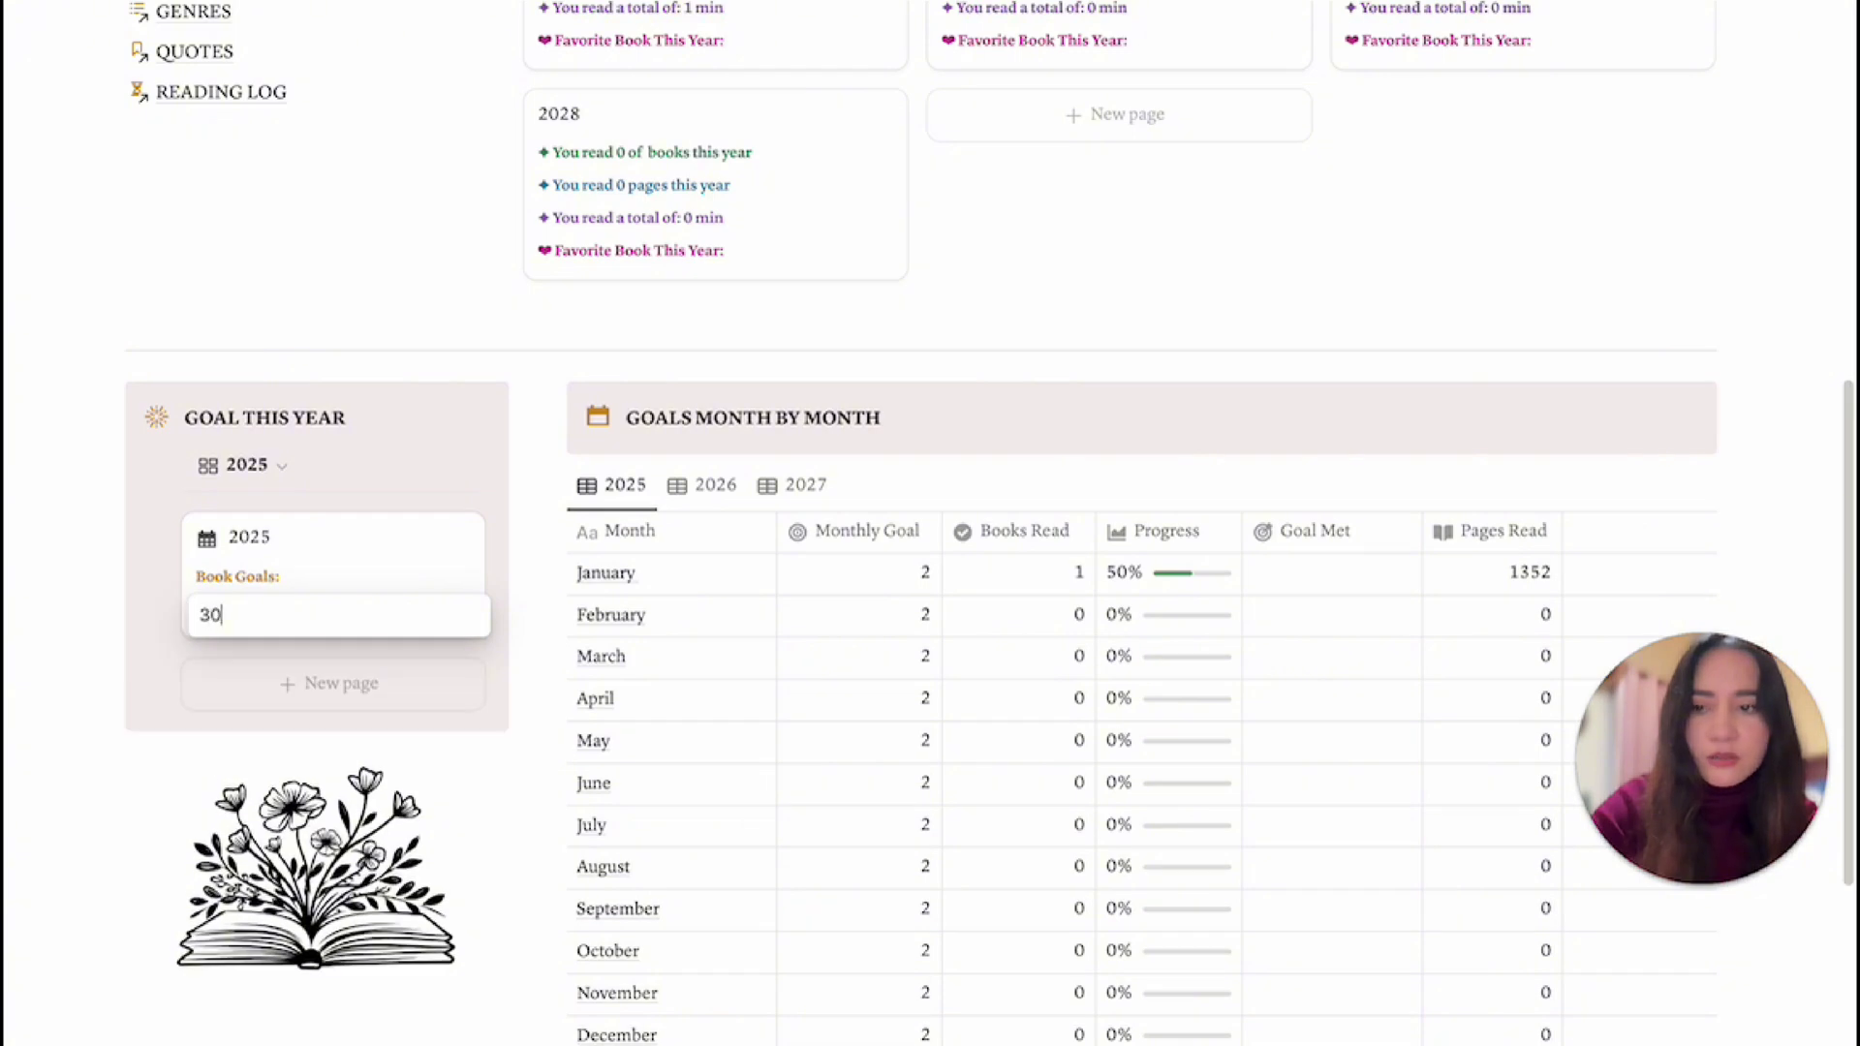
pyautogui.press('Escape')
pyautogui.scroll(1, 630, 528)
pyautogui.scroll(1, 629, 528)
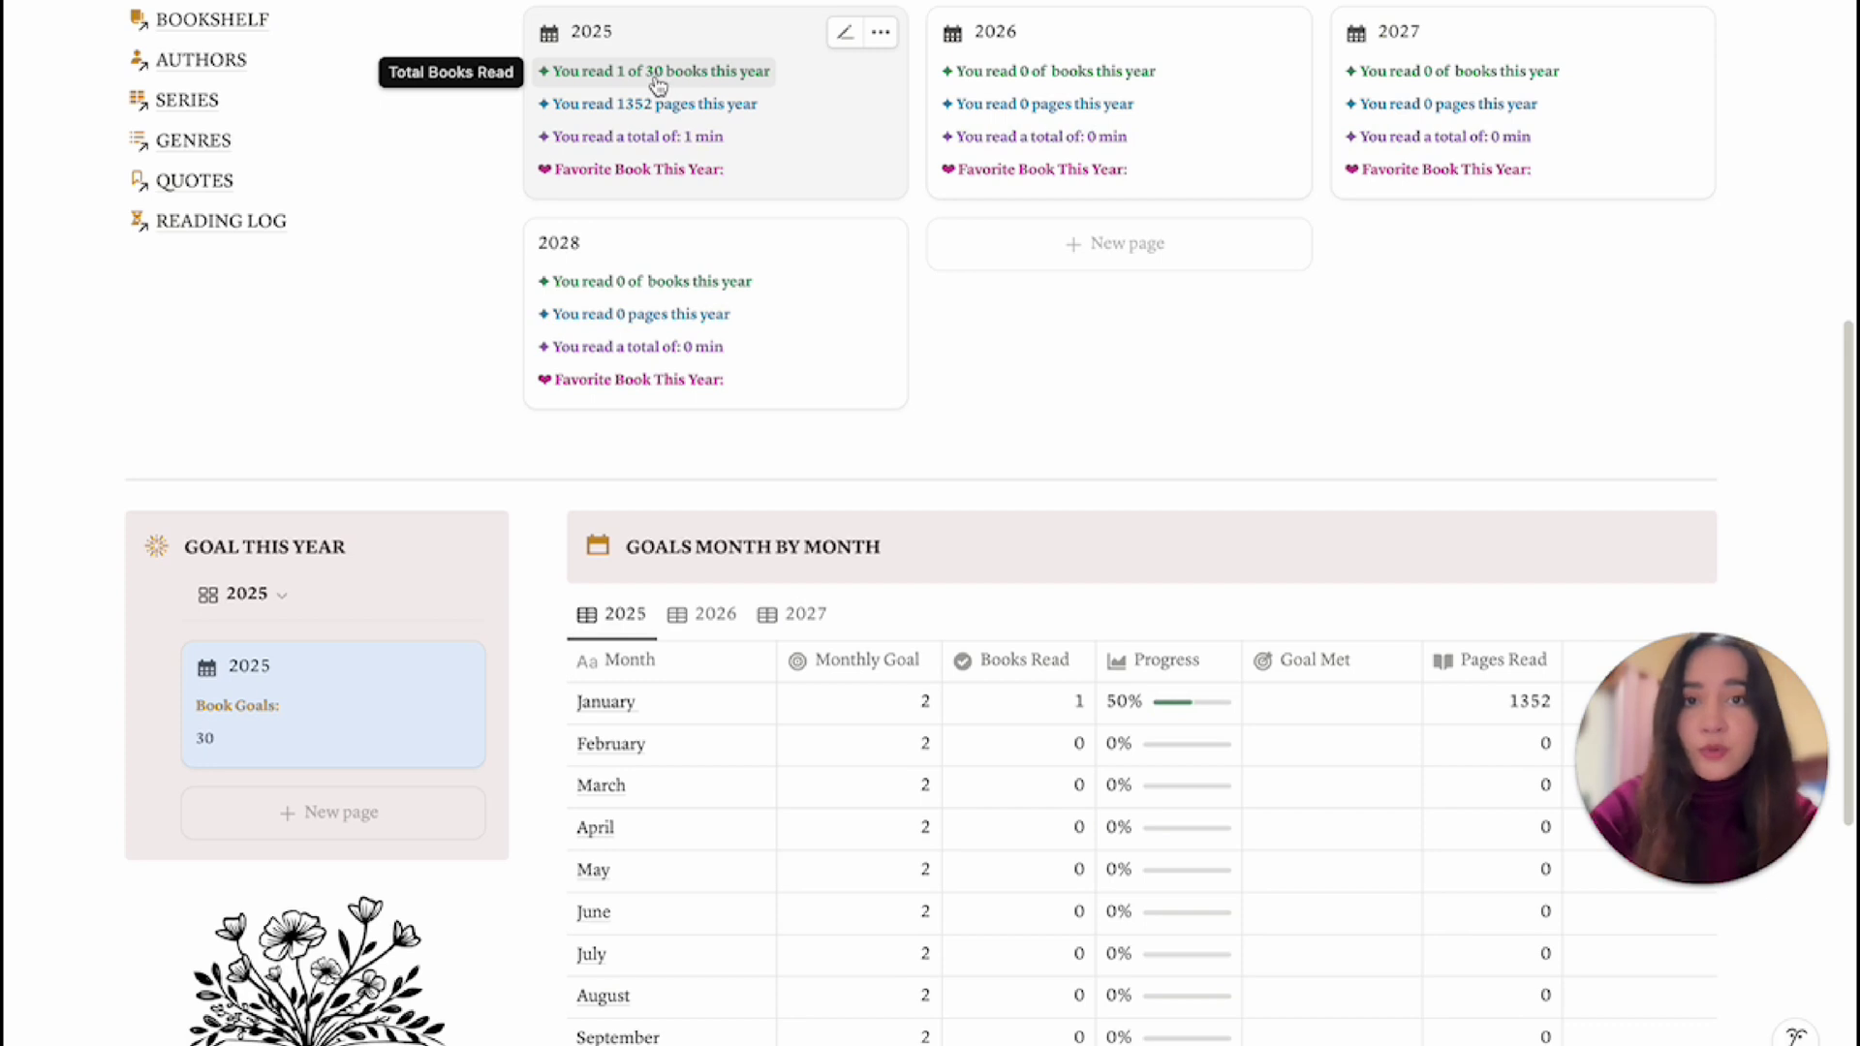
# Confirm the Goal This Year view is filtered to Year: 2025.
pyautogui.click(394, 594)
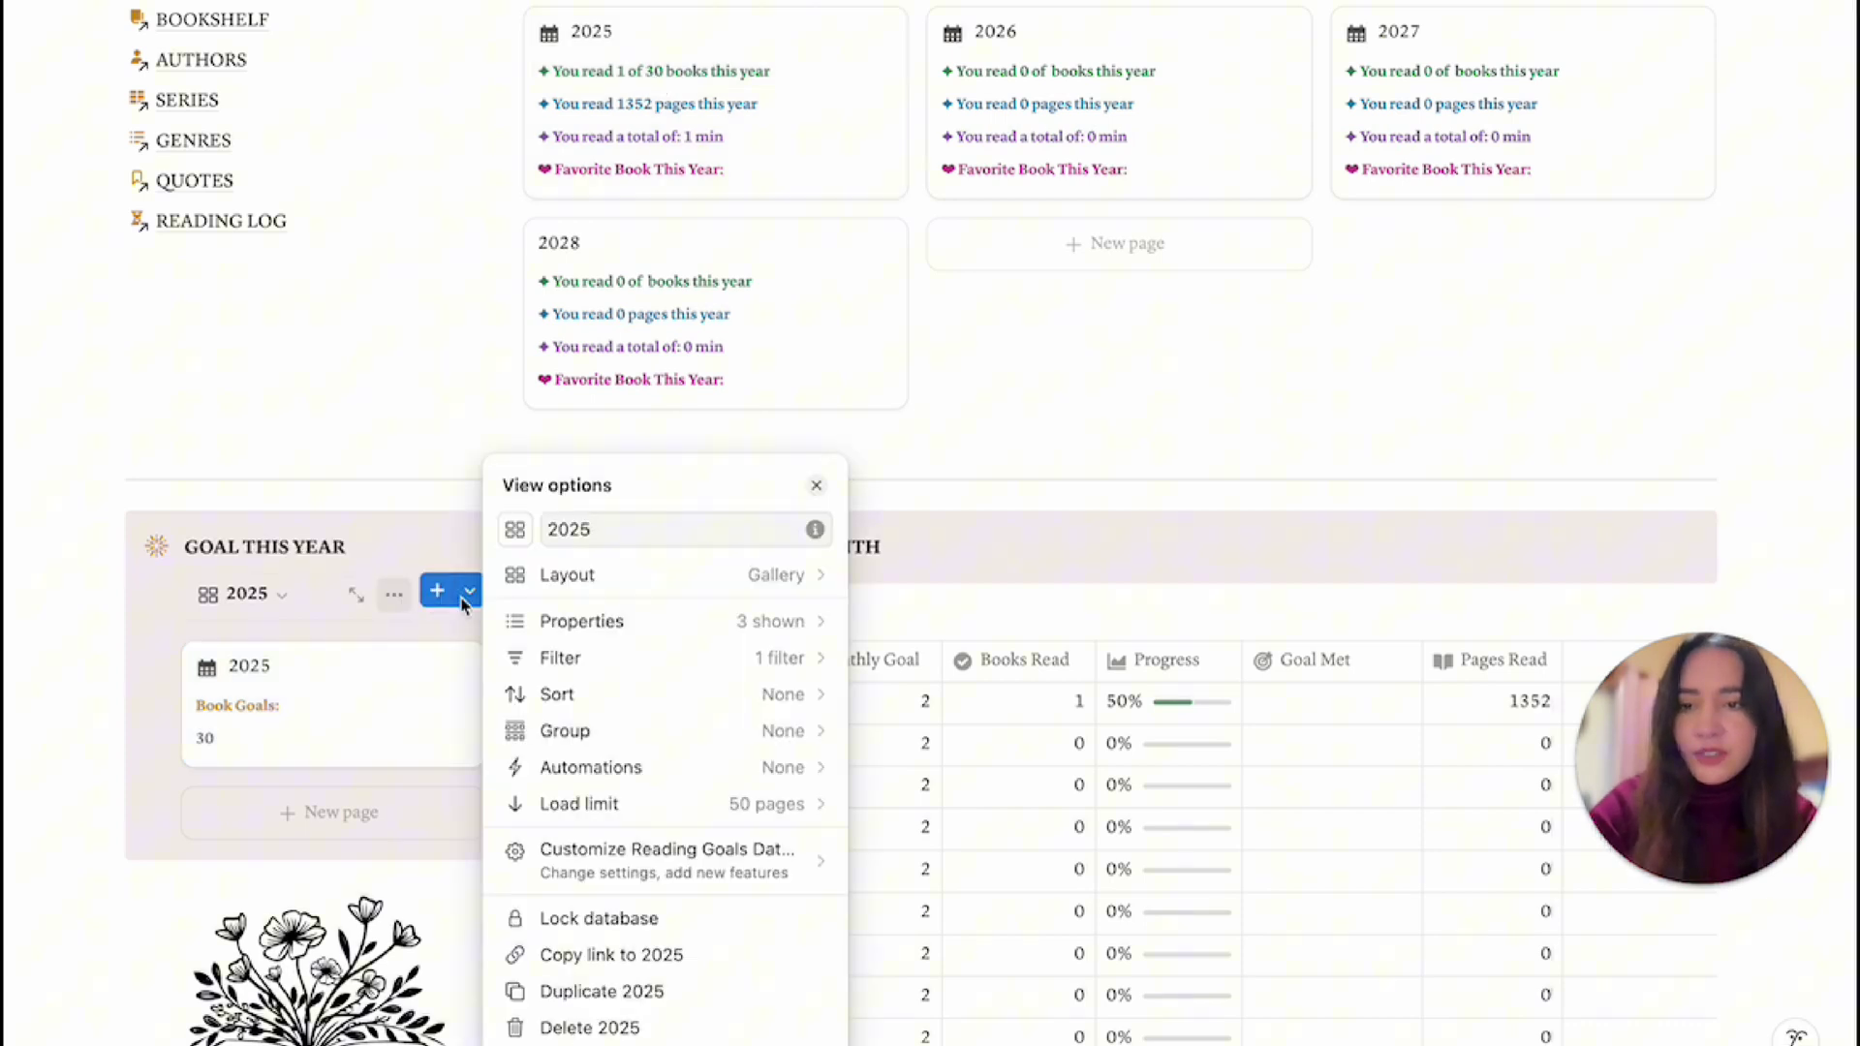
pyautogui.click(601, 660)
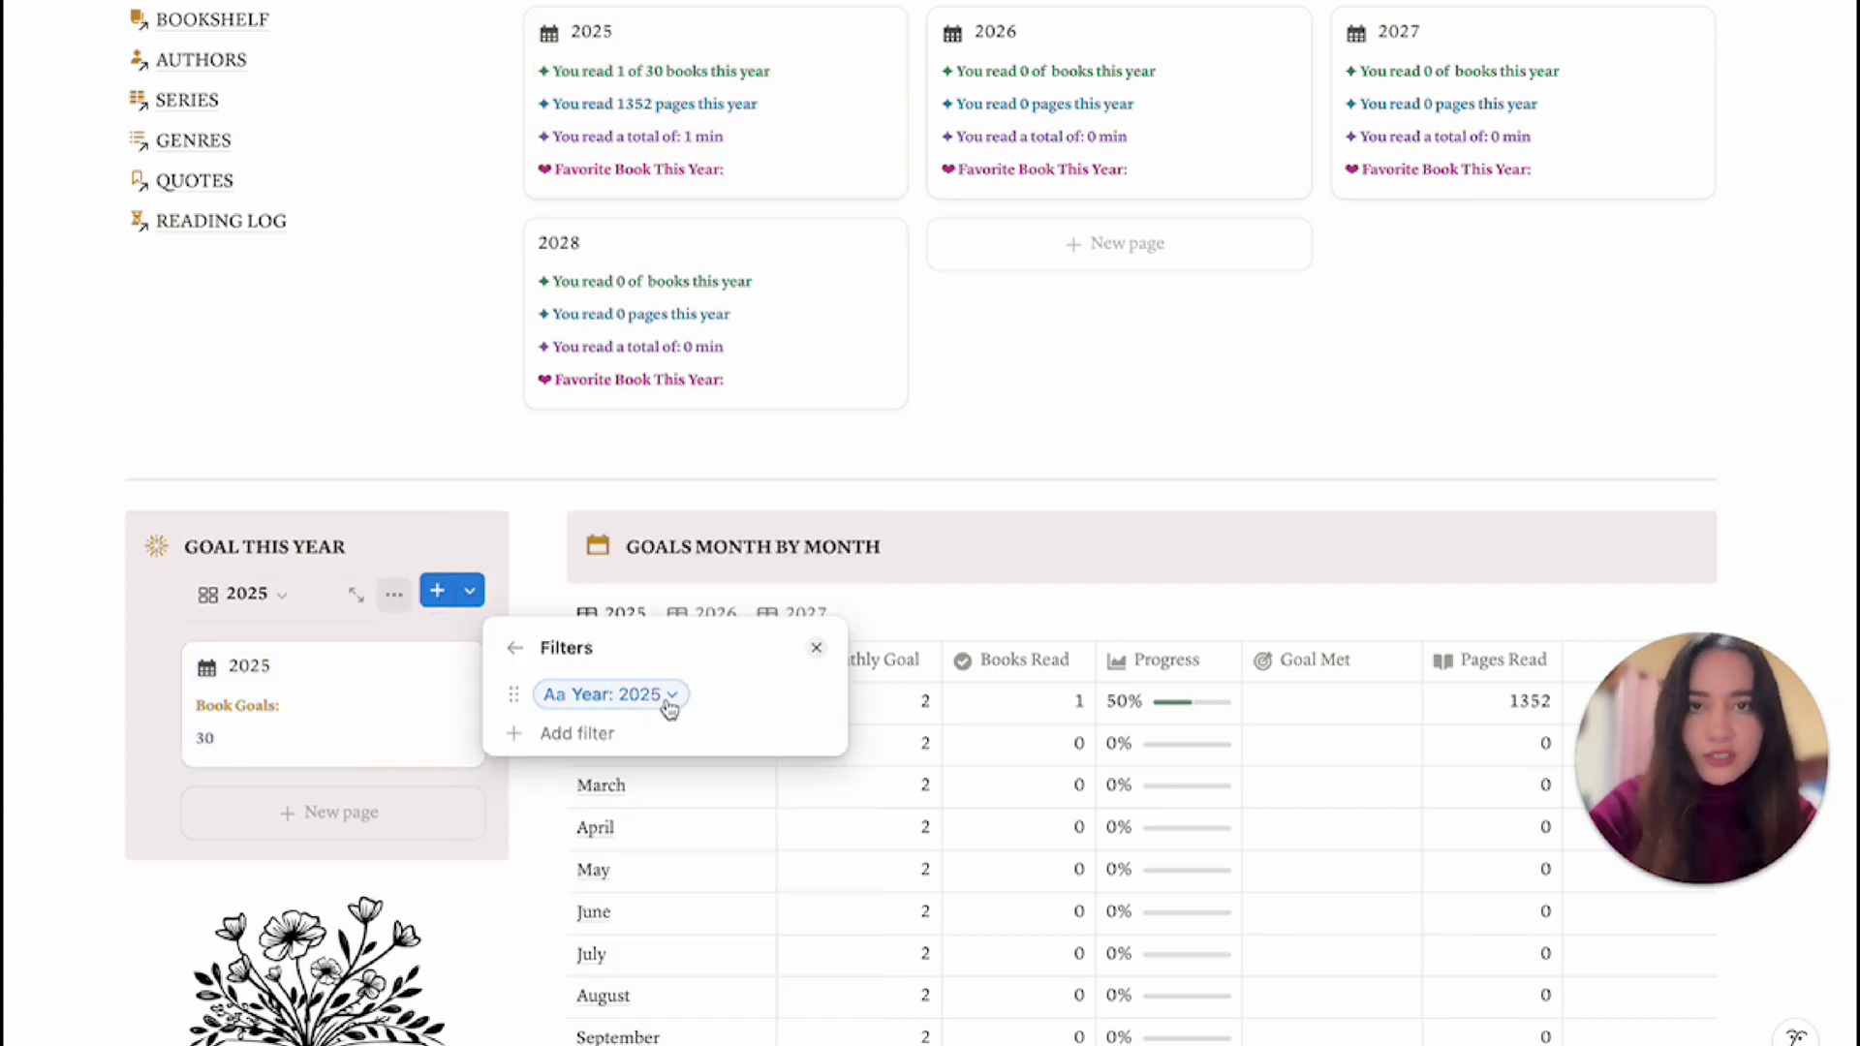
pyautogui.click(1063, 710)
pyautogui.scroll(-4, 1063, 710)
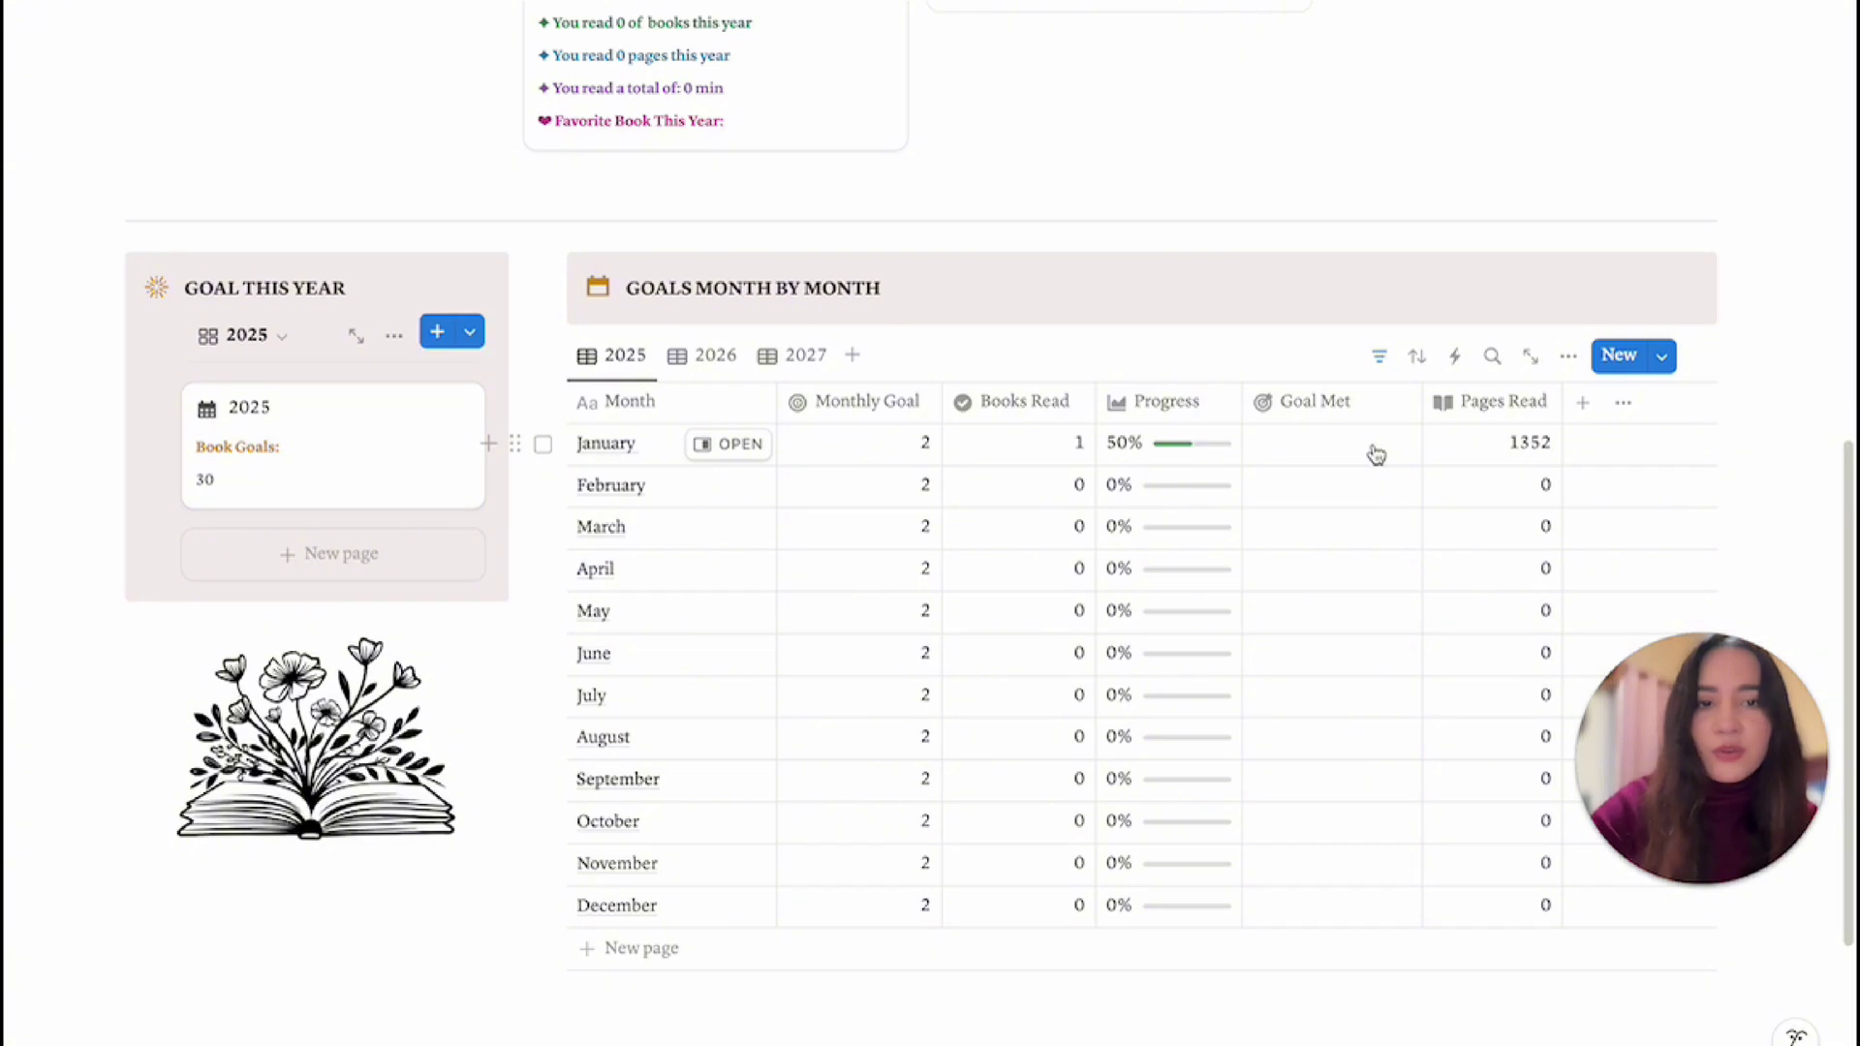
# Lower January's Monthly Goal from 2 to 1.
pyautogui.click(927, 445)
pyautogui.press('BackSpace')
pyautogui.write('1')
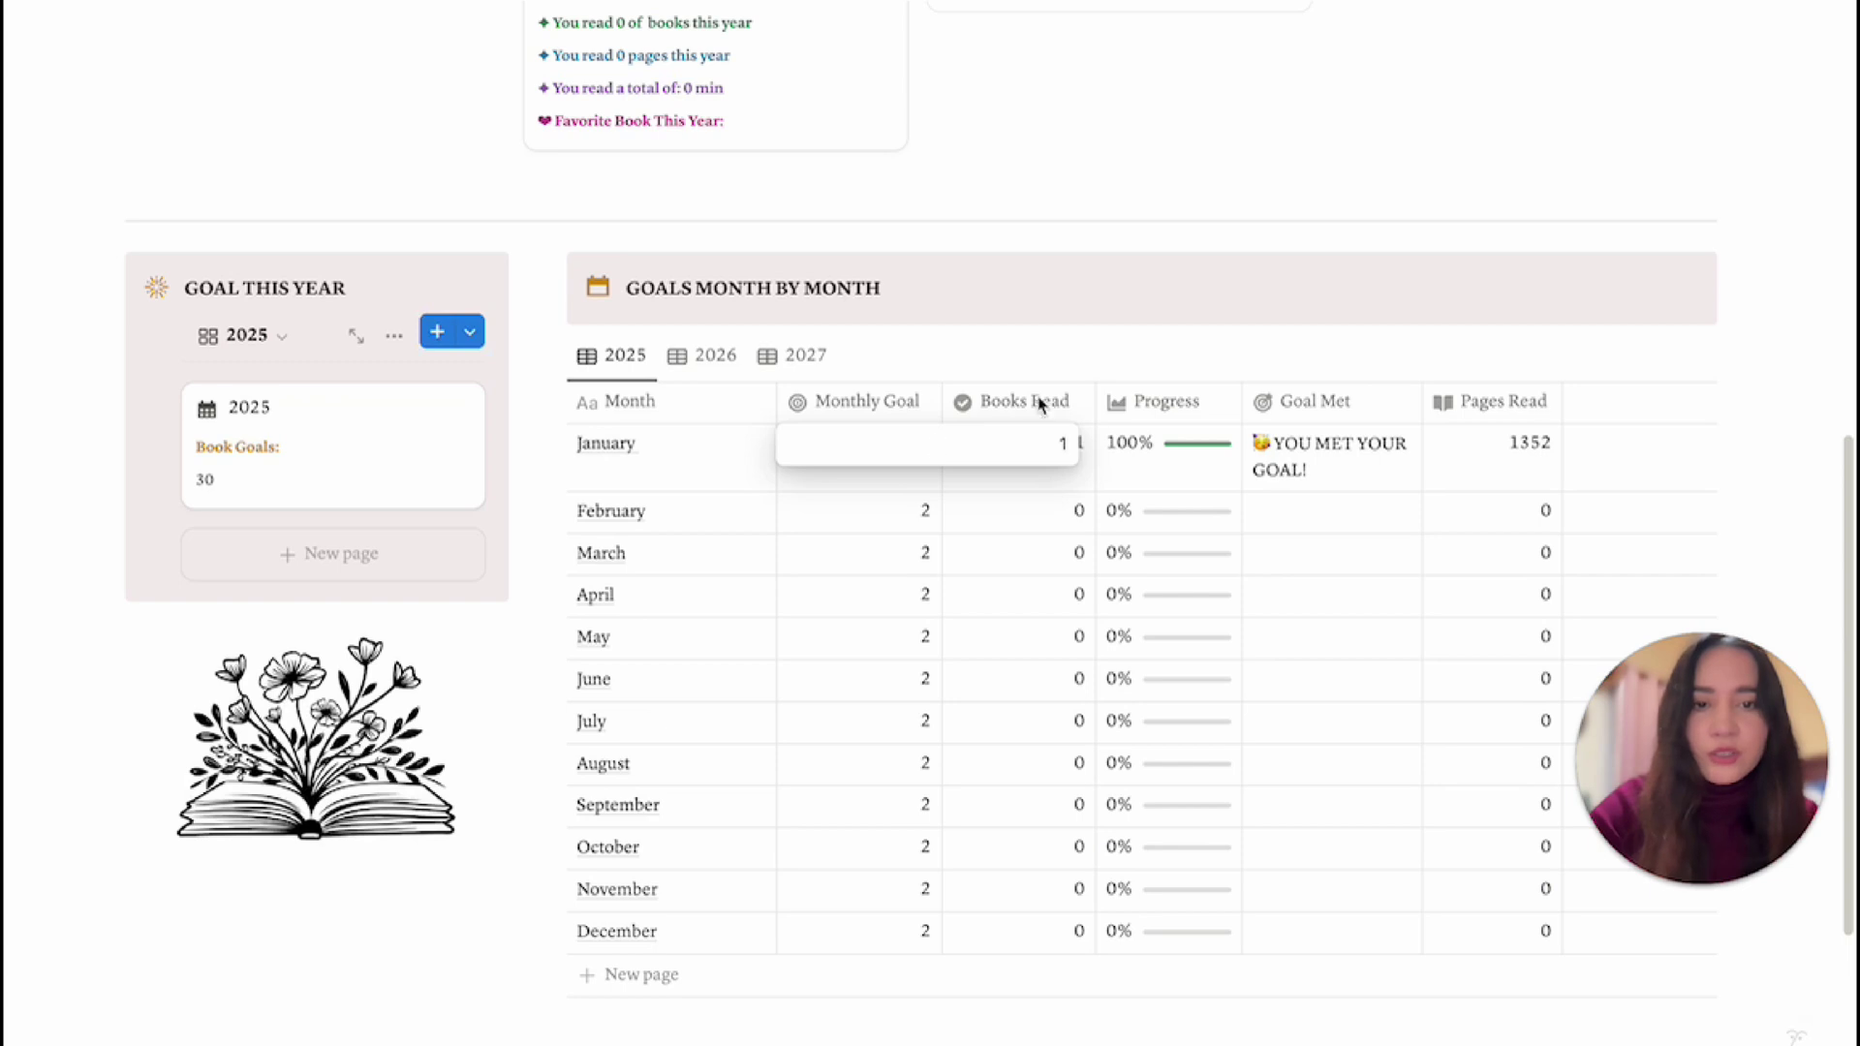
pyautogui.press('Return')
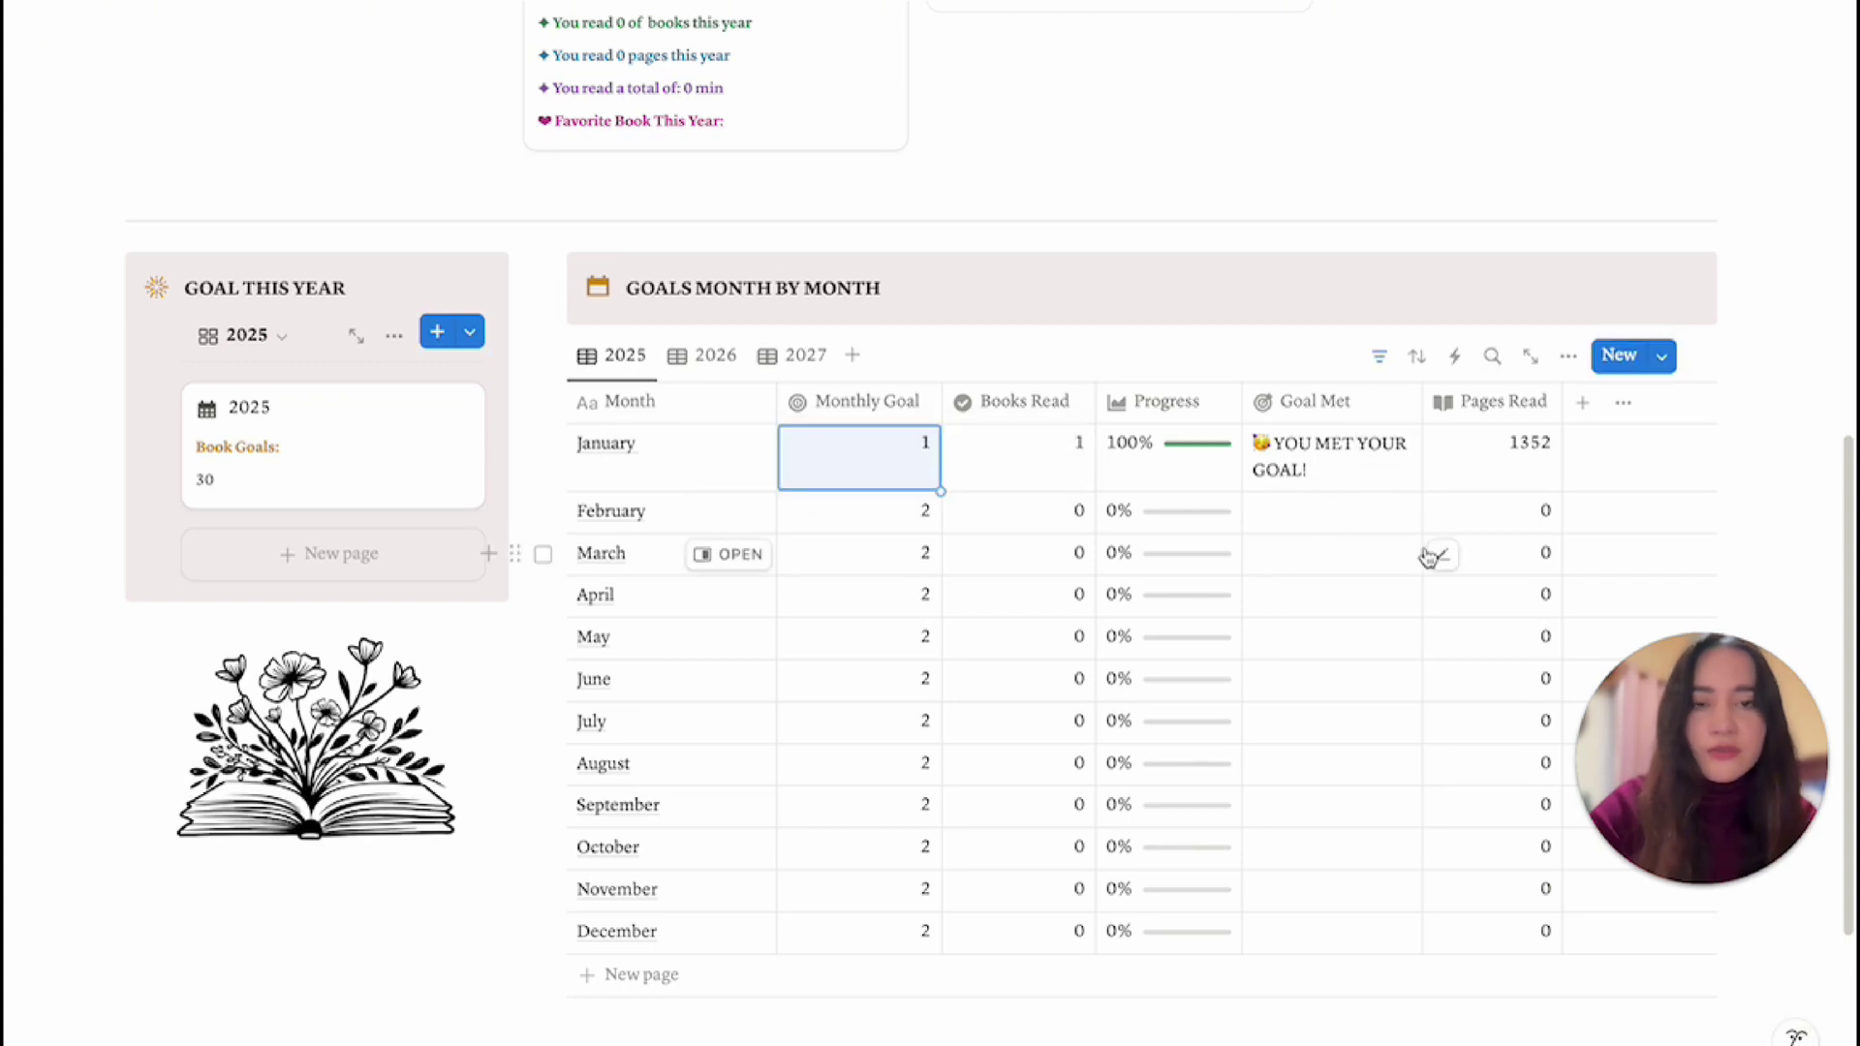
pyautogui.scroll(15, 935, 542)
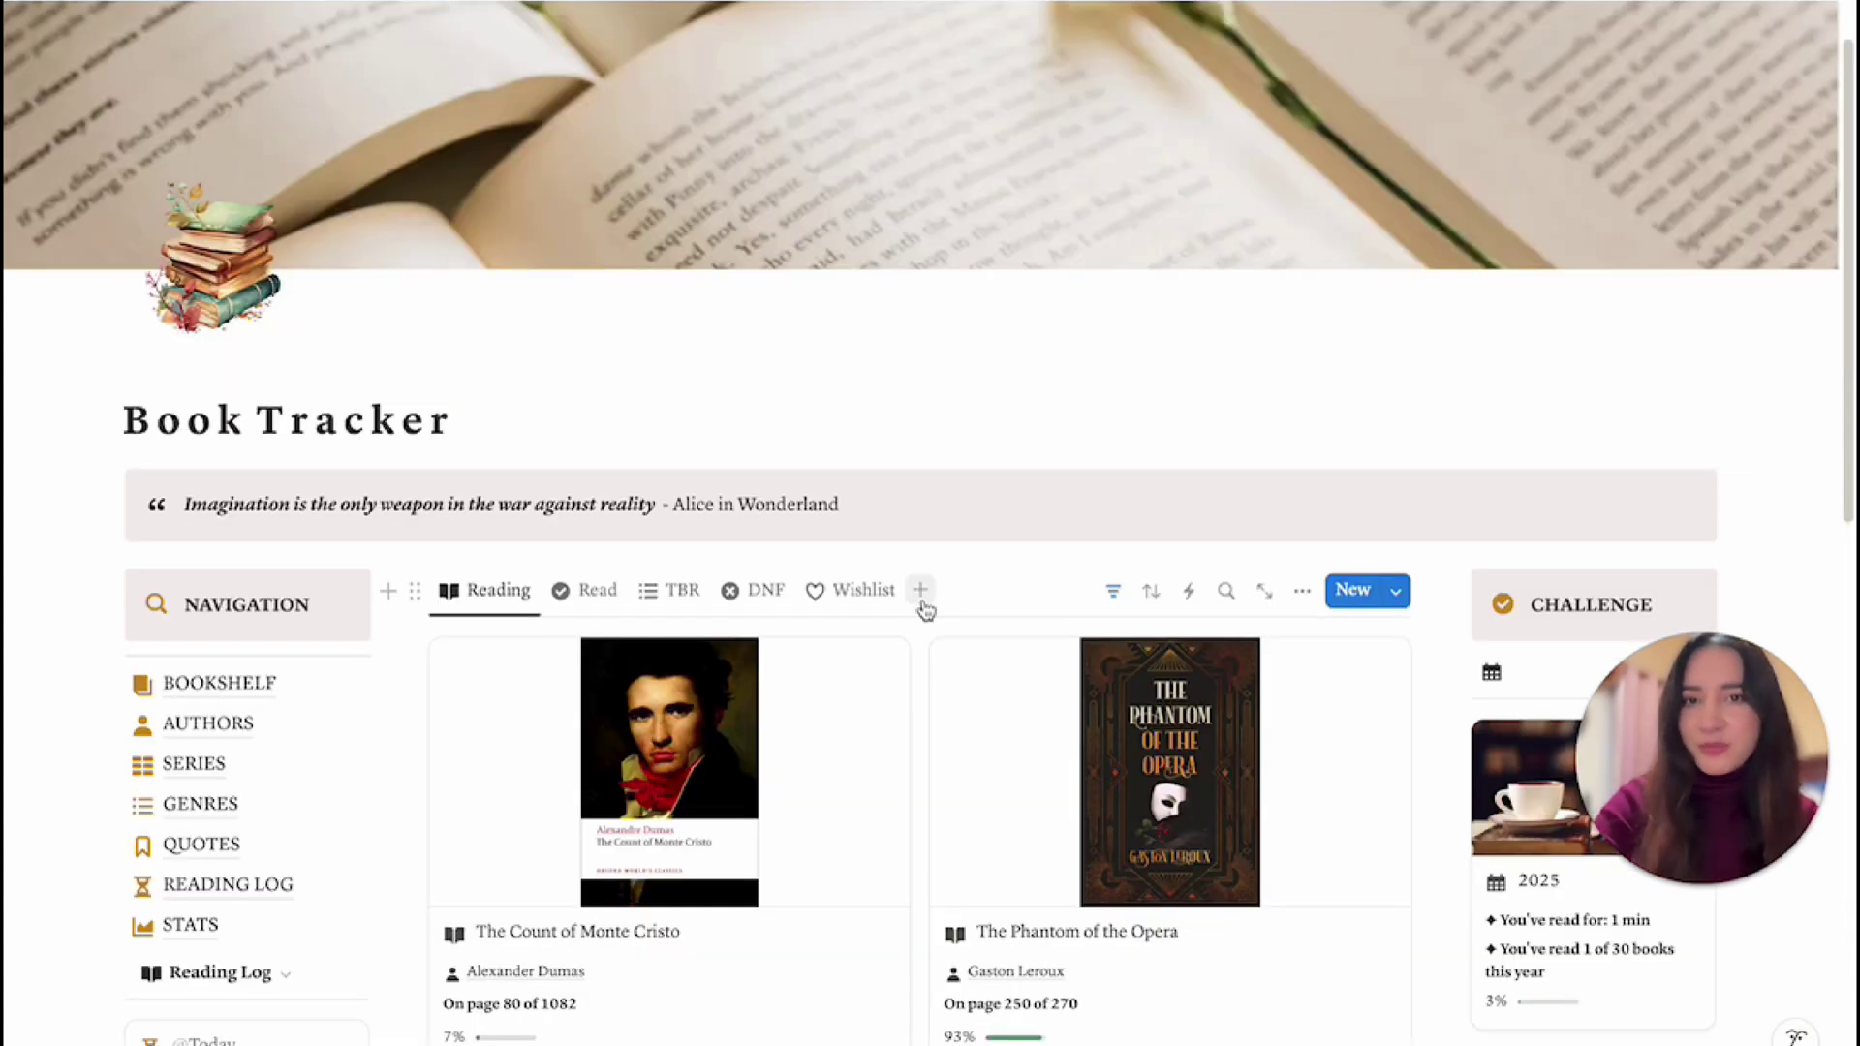